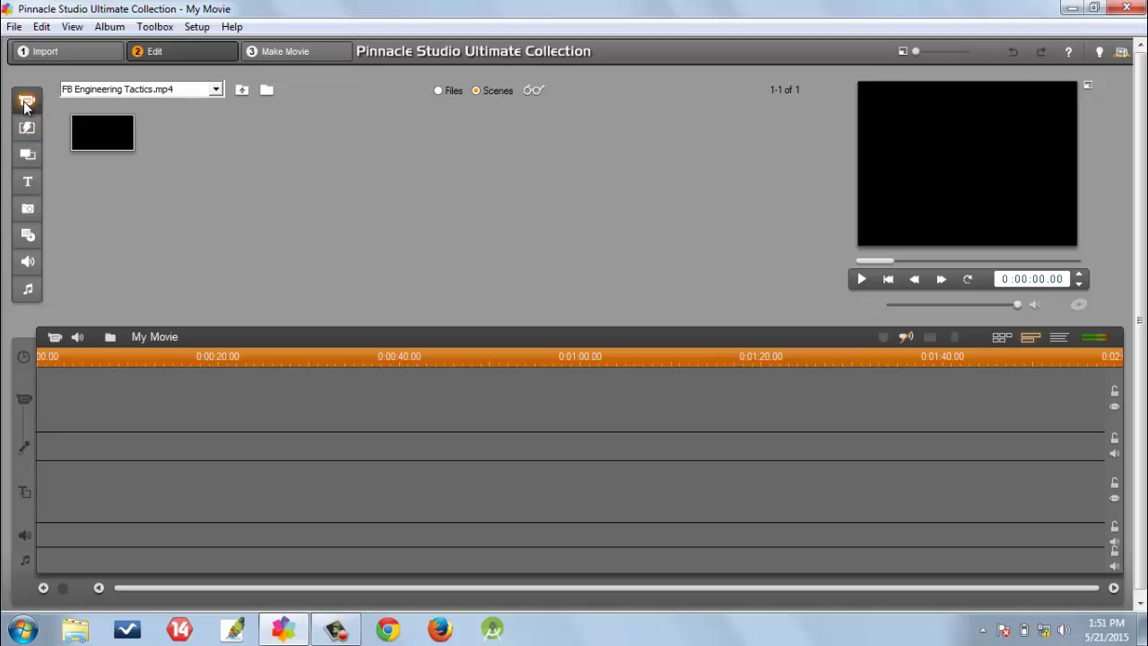
- Browse the video folder without opening a file, and view the album as files before returning to scenes
{"action": "left_click", "coordinate": [267, 90]}
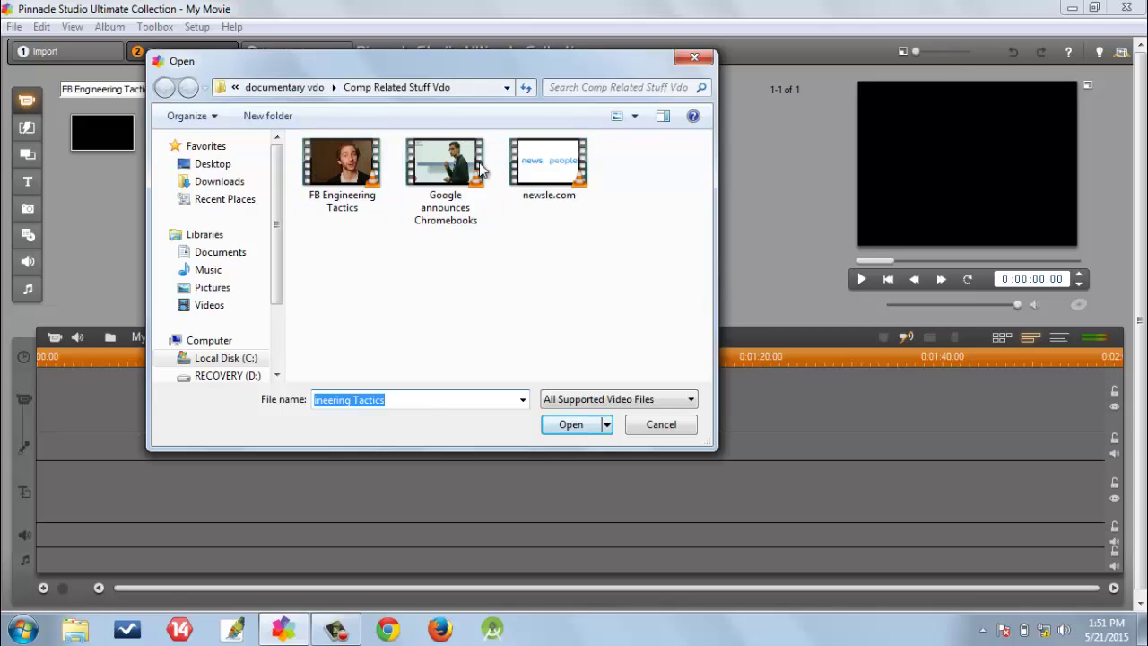
{"action": "left_click", "coordinate": [651, 435]}
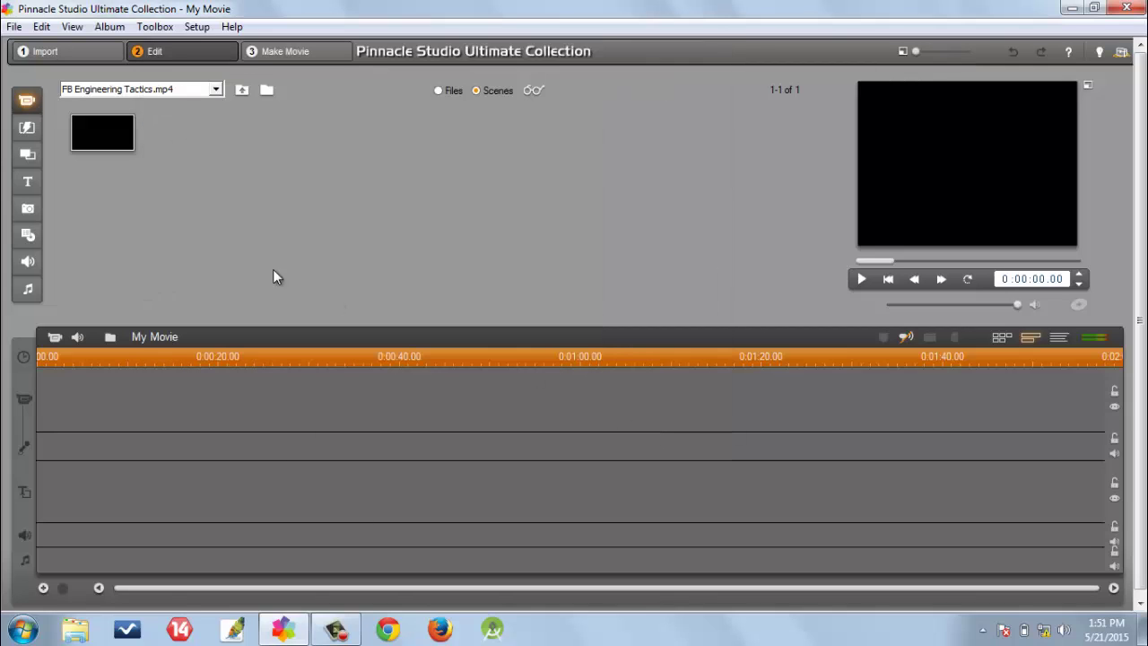
{"action": "left_click", "coordinate": [438, 91]}
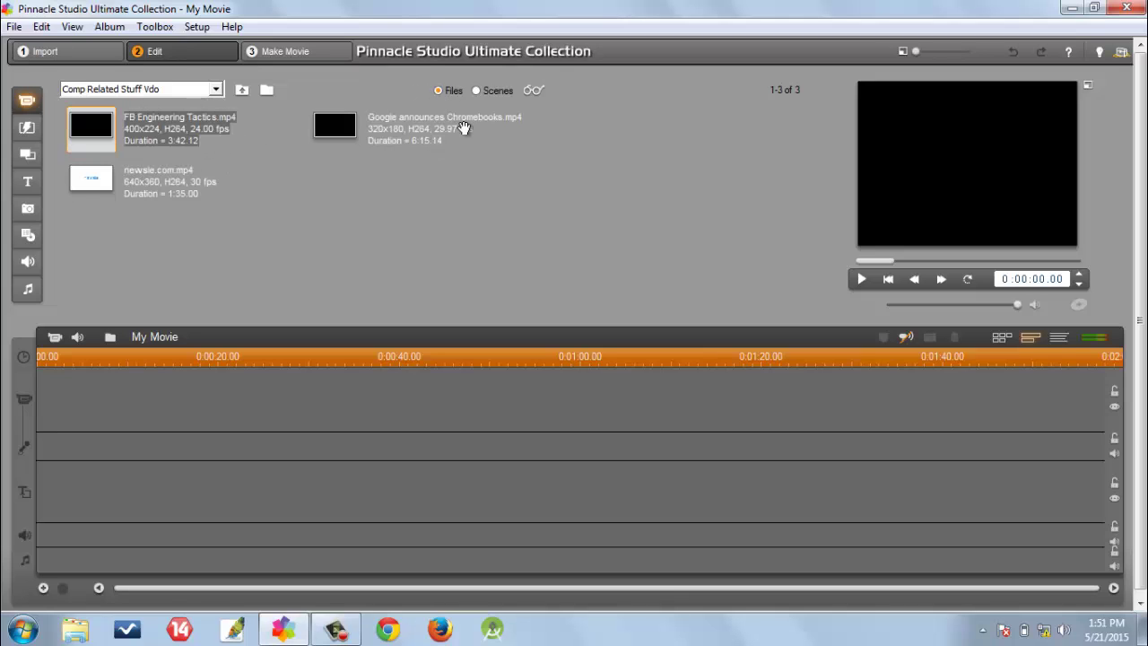
{"action": "left_click", "coordinate": [478, 92]}
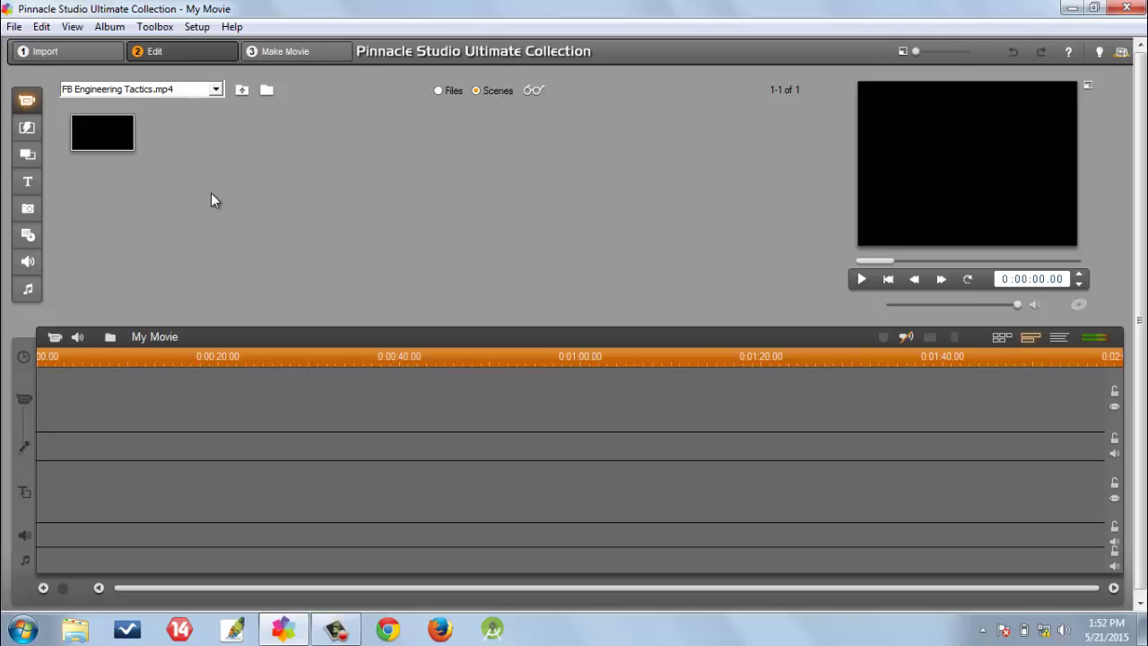
- Subdivide the single FB Engineering Tactics.mp4 scene into scenes of 10 seconds each
{"action": "right_click", "coordinate": [107, 140]}
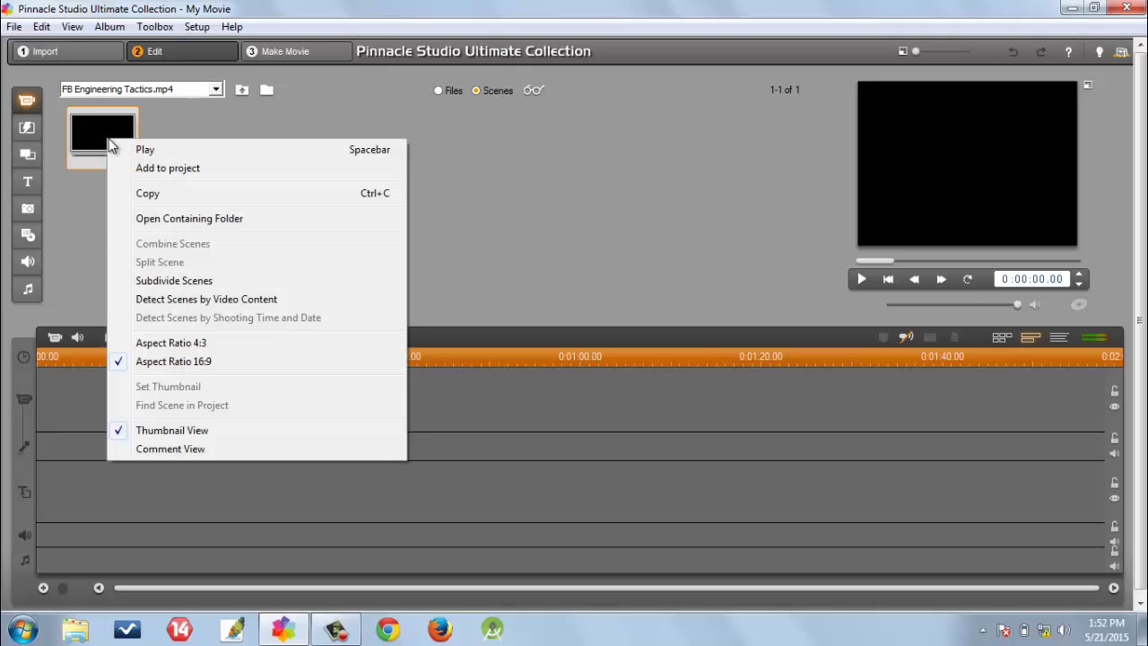
{"action": "left_click", "coordinate": [164, 282]}
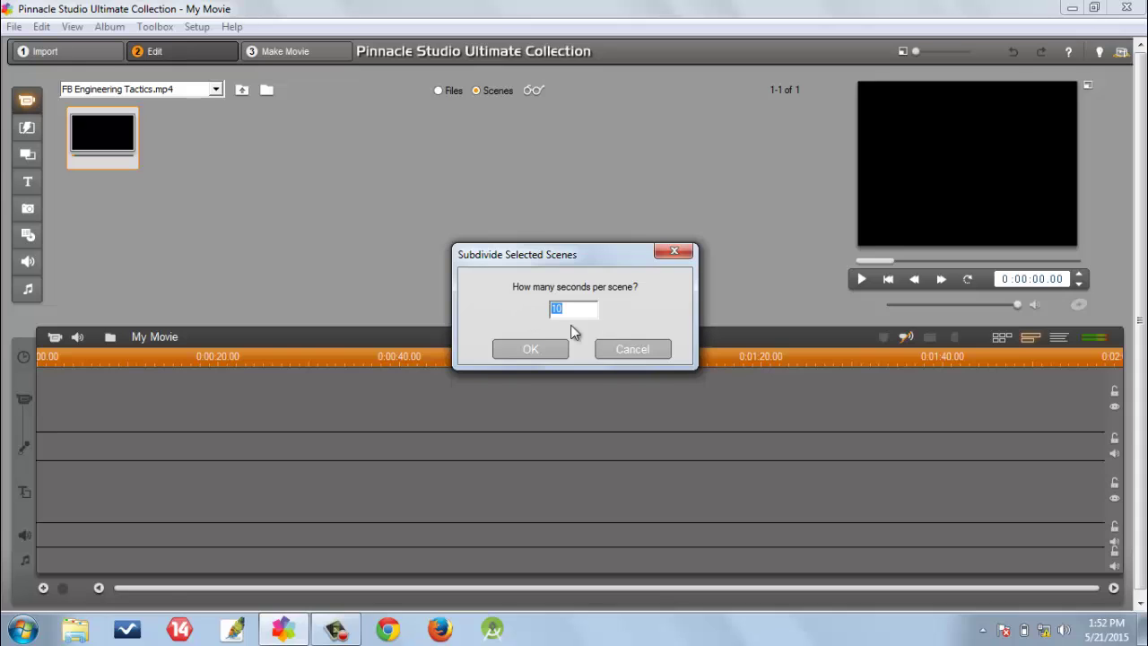
{"action": "left_click", "coordinate": [531, 350]}
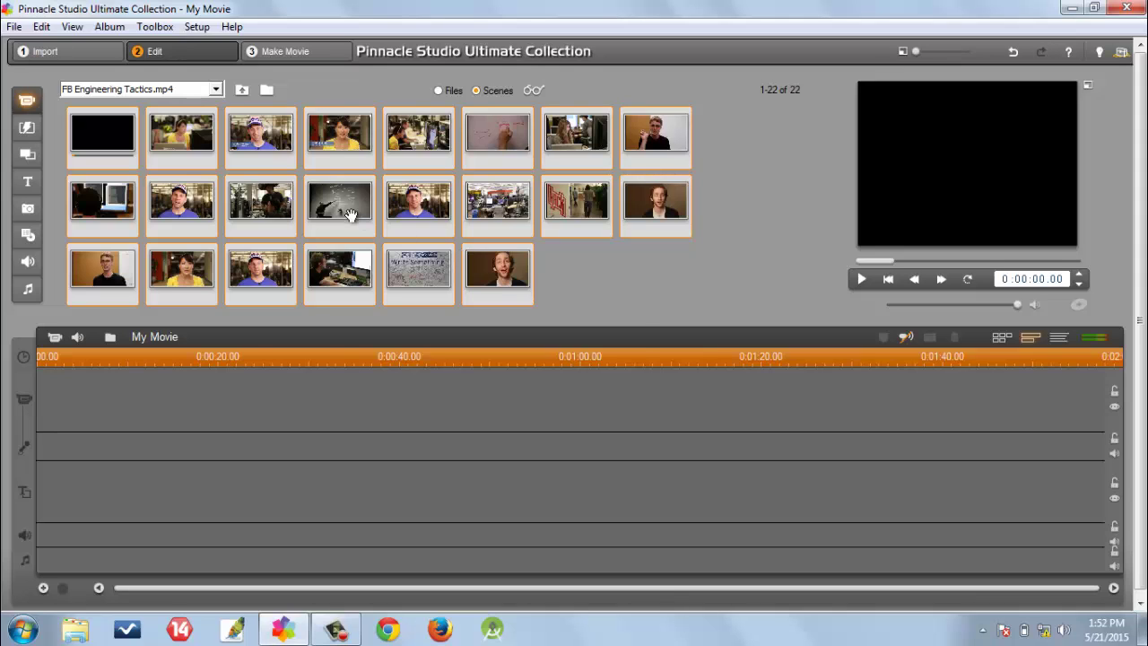
{"action": "right_click", "coordinate": [343, 143]}
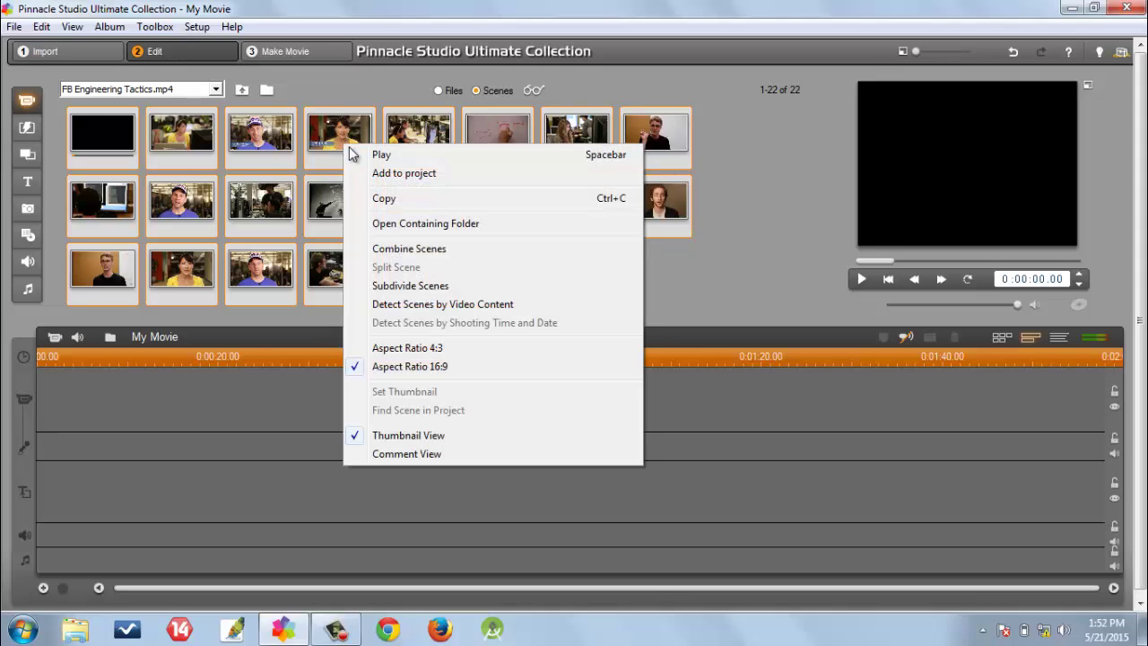
{"action": "left_click", "coordinate": [394, 285]}
{"action": "left_click", "coordinate": [608, 351]}
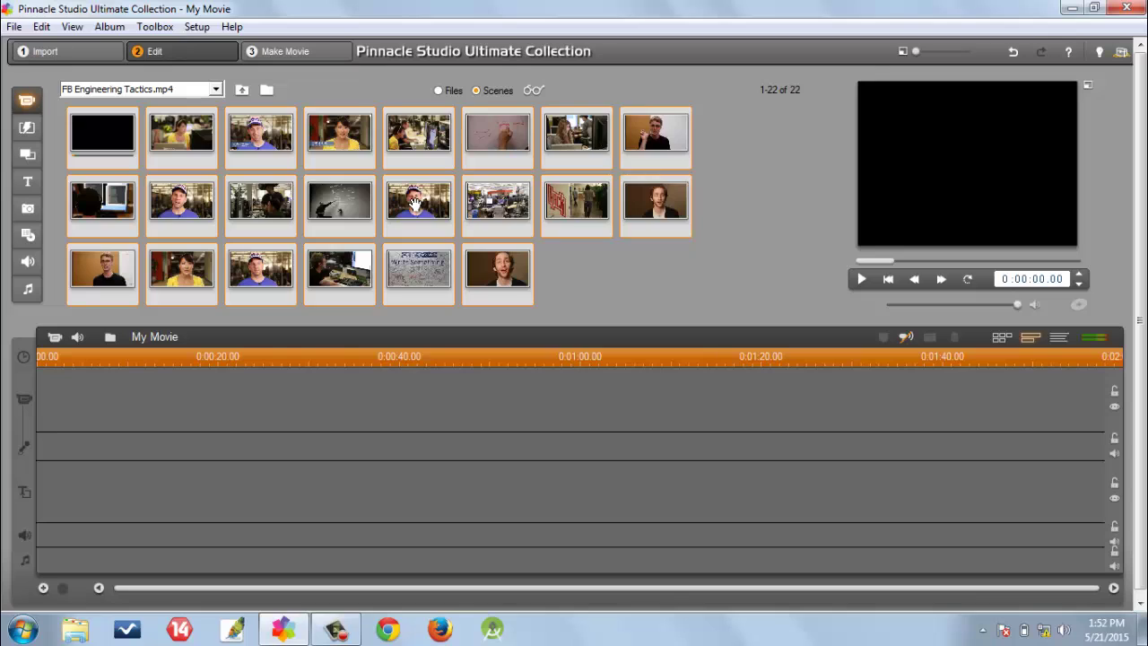
- Try detecting the FB Engineering Tactics.mp4 scenes by video content, view the second scene, and undo the detection
{"action": "right_click", "coordinate": [98, 135]}
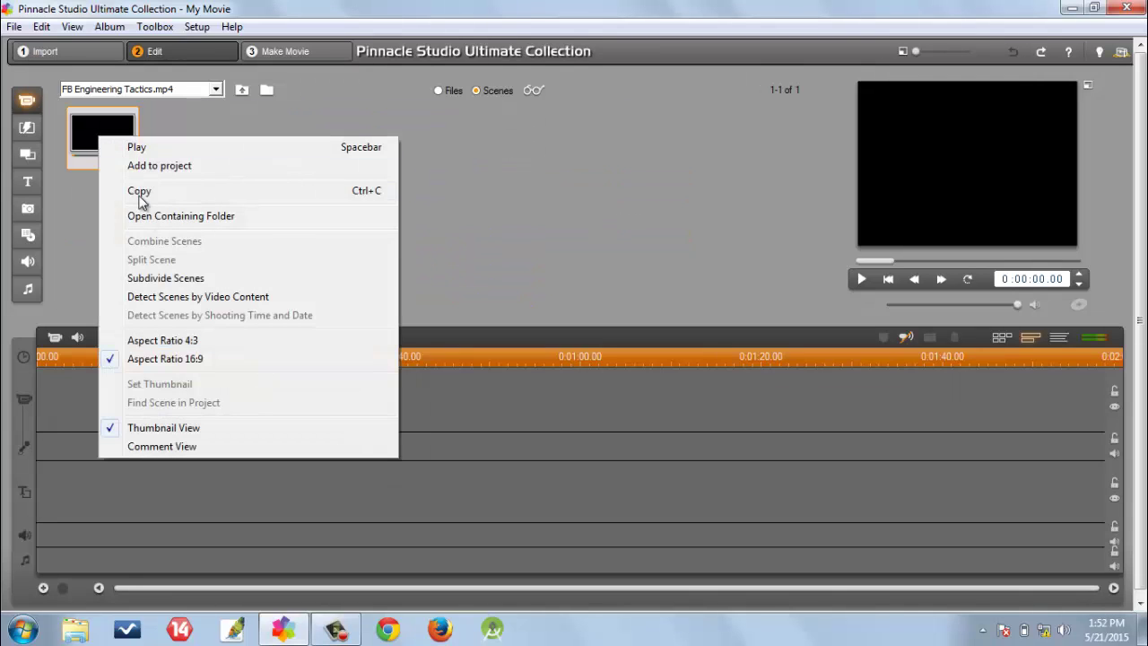
{"action": "left_click", "coordinate": [248, 296]}
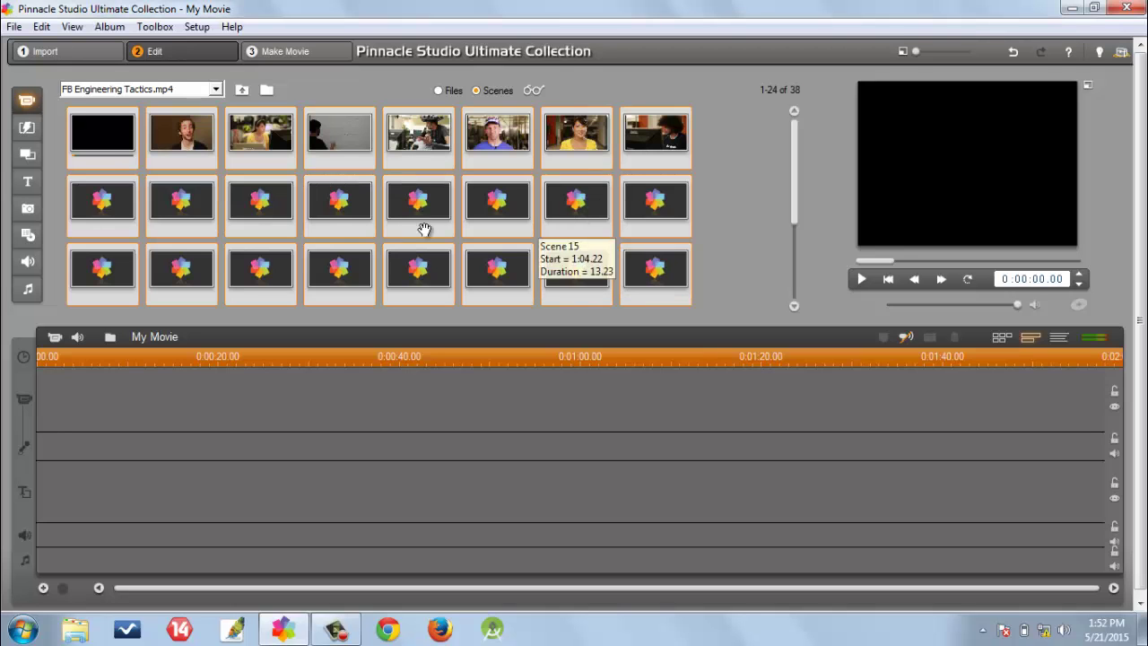
{"action": "left_click", "coordinate": [190, 151]}
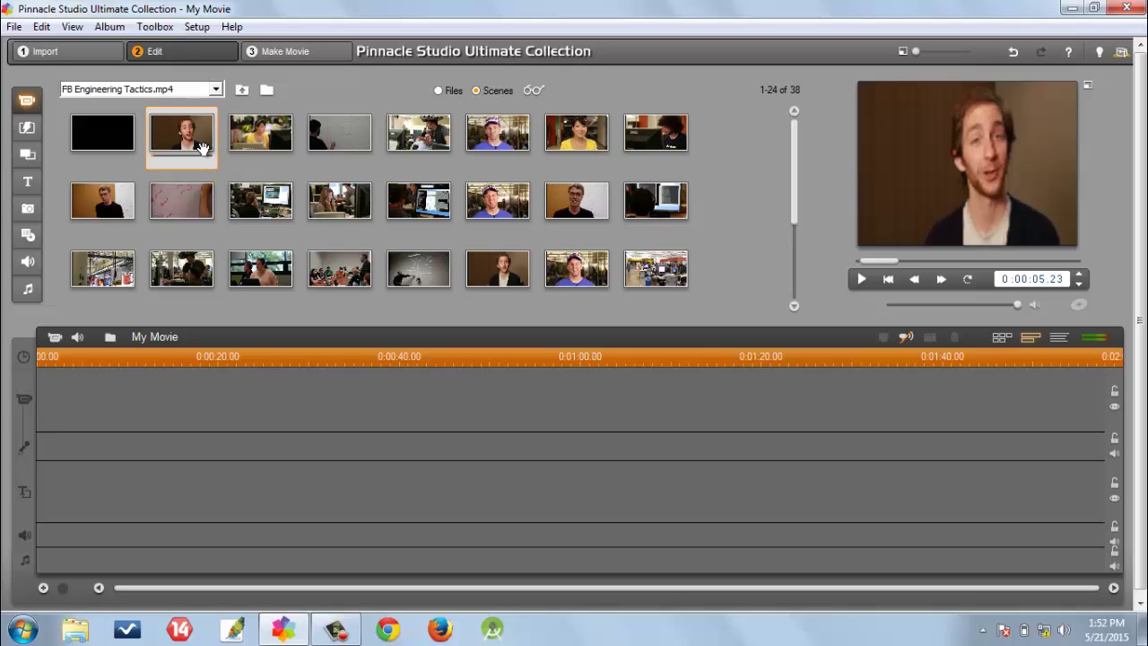
{"action": "key", "text": "ctrl+z"}
- Subdivide the FB Engineering Tactics.mp4 clip into 10-second scenes and clear the scene selection
{"action": "right_click", "coordinate": [115, 131]}
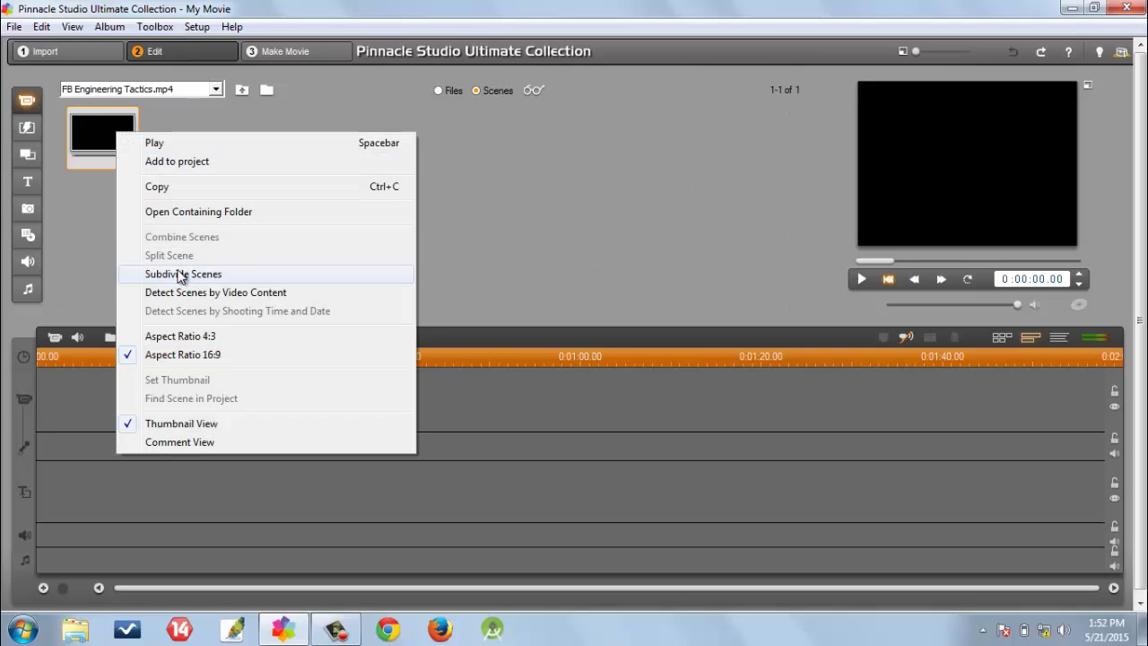
{"action": "left_click", "coordinate": [149, 274]}
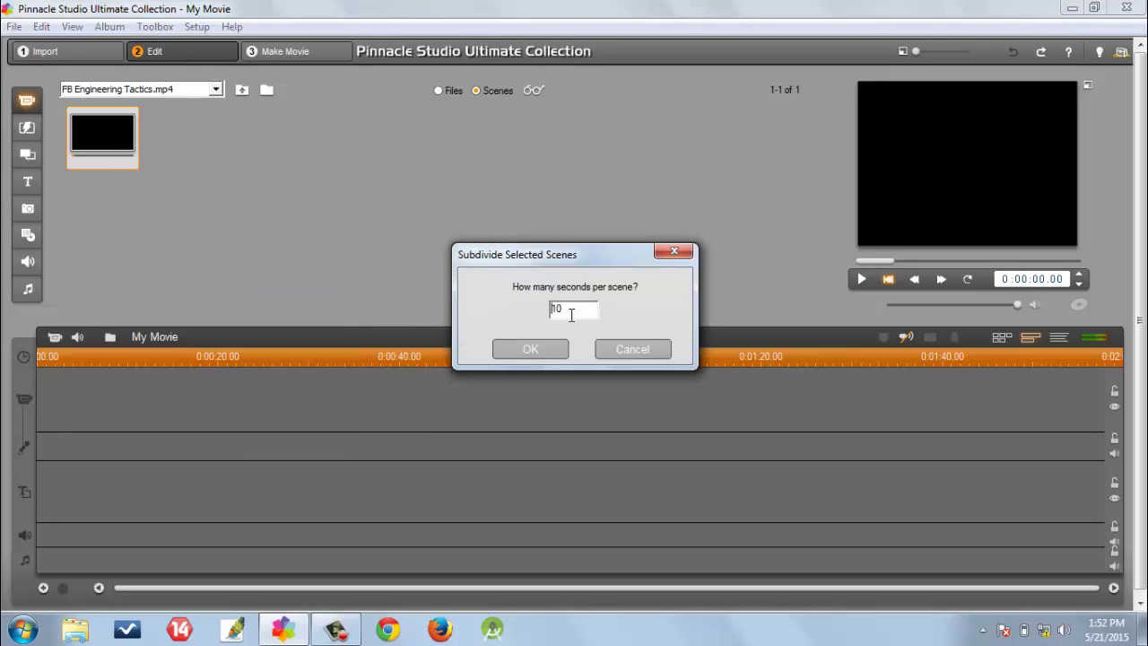
{"action": "left_click", "coordinate": [561, 350]}
{"action": "left_click", "coordinate": [536, 348]}
{"action": "left_click", "coordinate": [645, 281]}
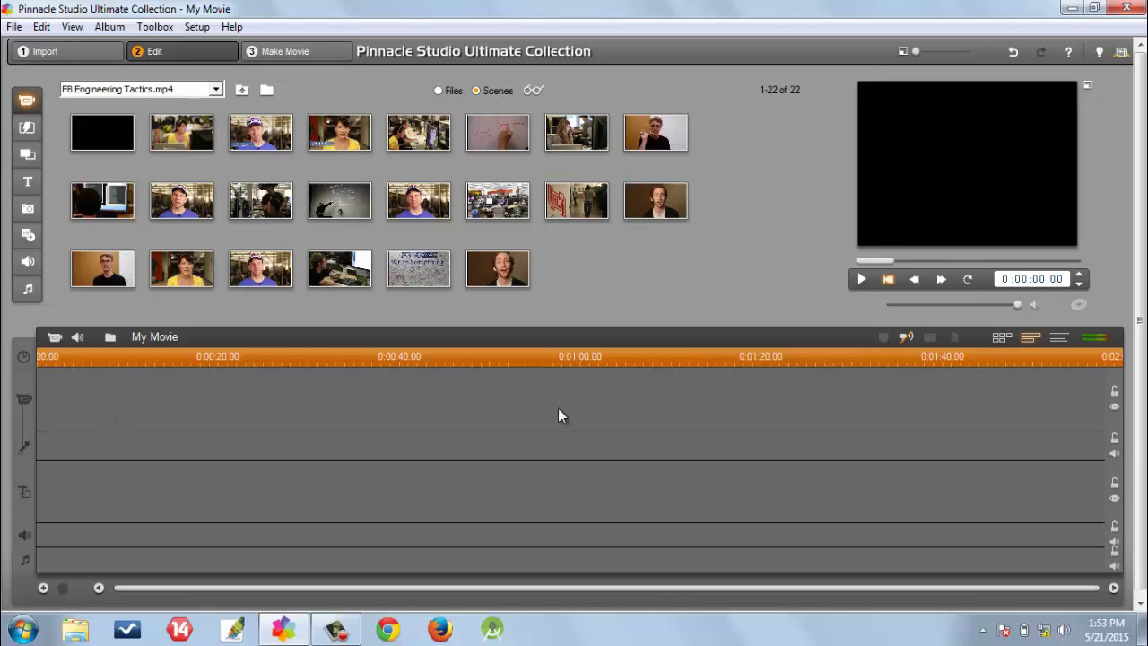
- Preview the last scene of the album's second row, and play the fourth scene of the first row briefly
{"action": "left_click", "coordinate": [659, 202]}
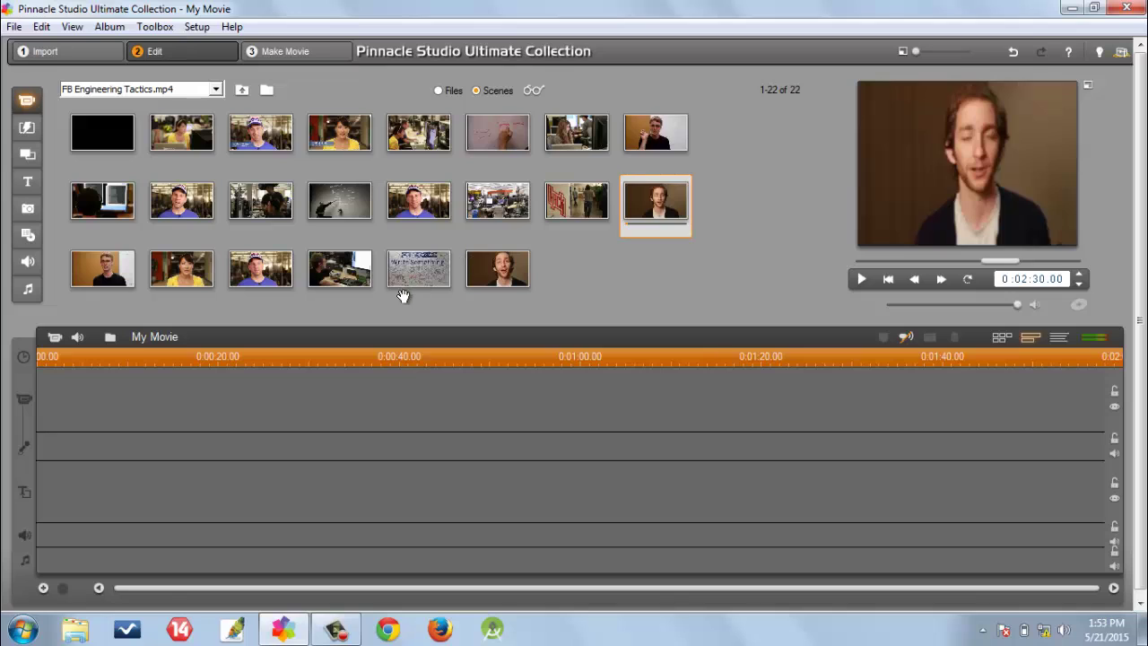
{"action": "left_click", "coordinate": [345, 137]}
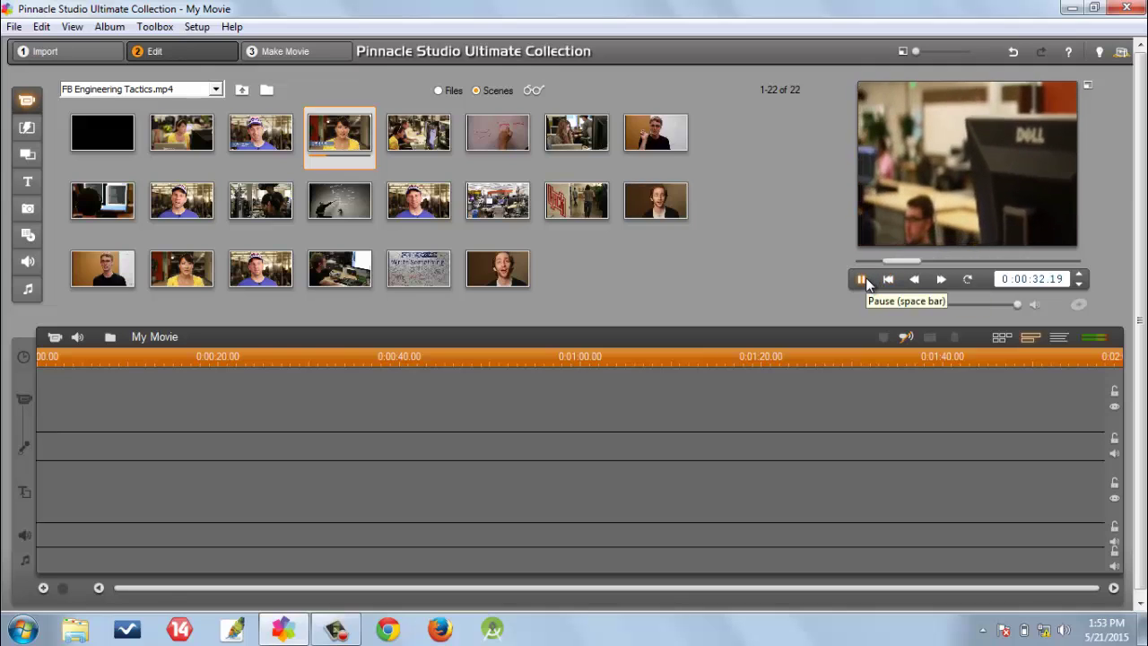
{"action": "left_click", "coordinate": [864, 278]}
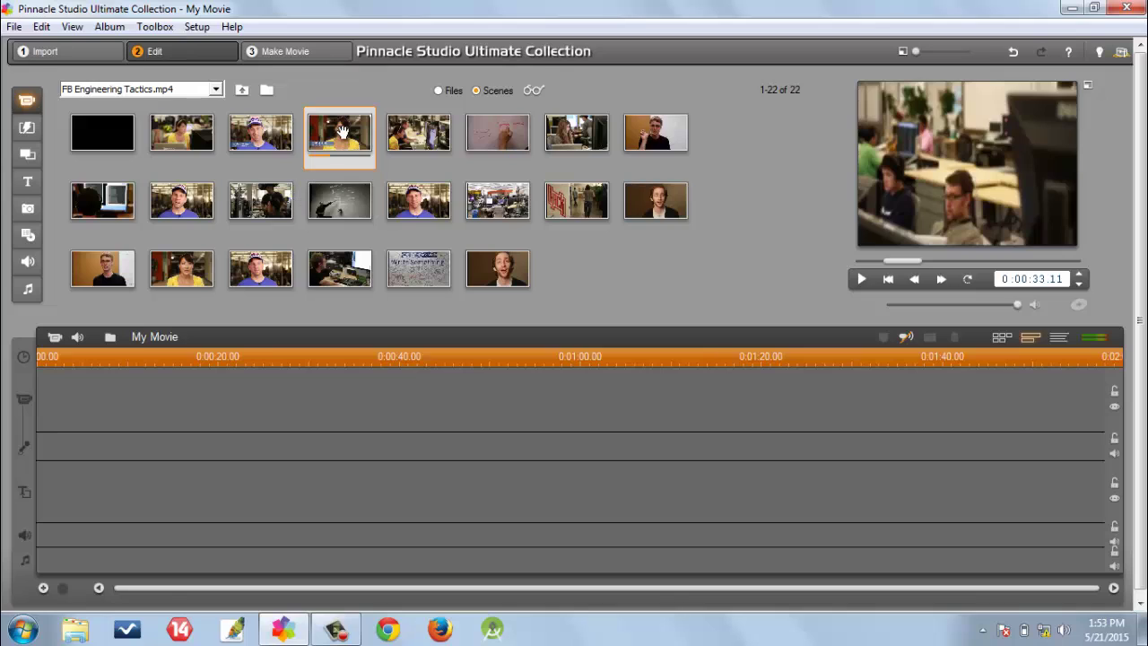
- Place the album's fourth scene at the start of the video track and scrub through it
{"action": "left_click_drag", "start_coordinate": [342, 131], "coordinate": [90, 393]}
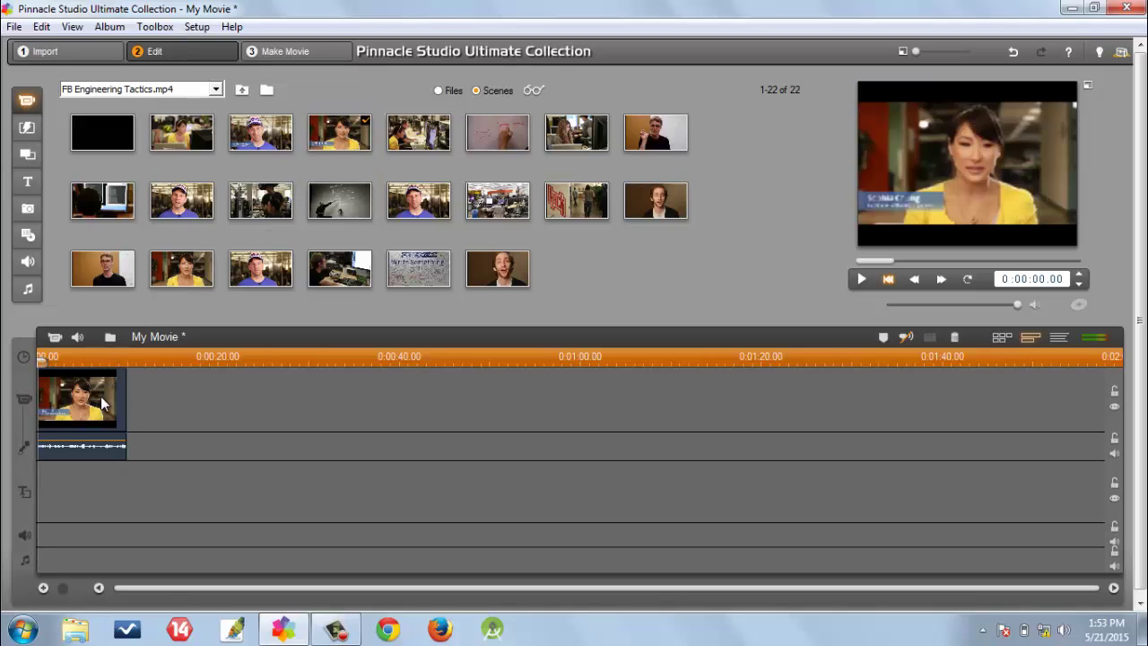
{"action": "left_click_drag", "start_coordinate": [41, 359], "coordinate": [126, 357]}
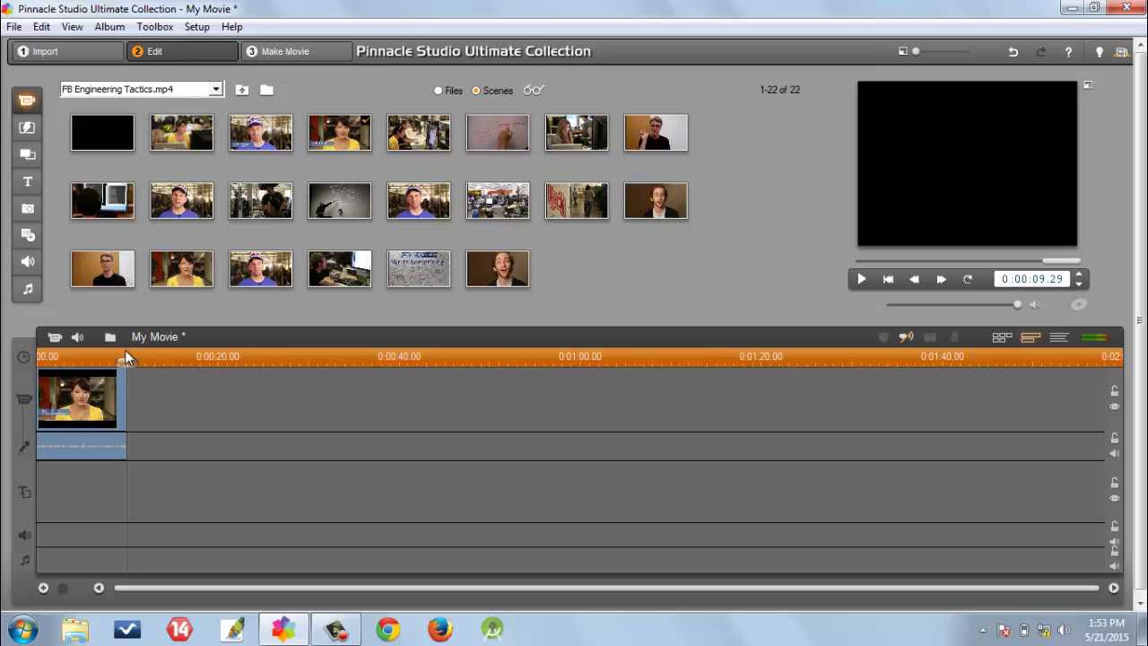
{"action": "left_click_drag", "start_coordinate": [126, 359], "coordinate": [96, 359]}
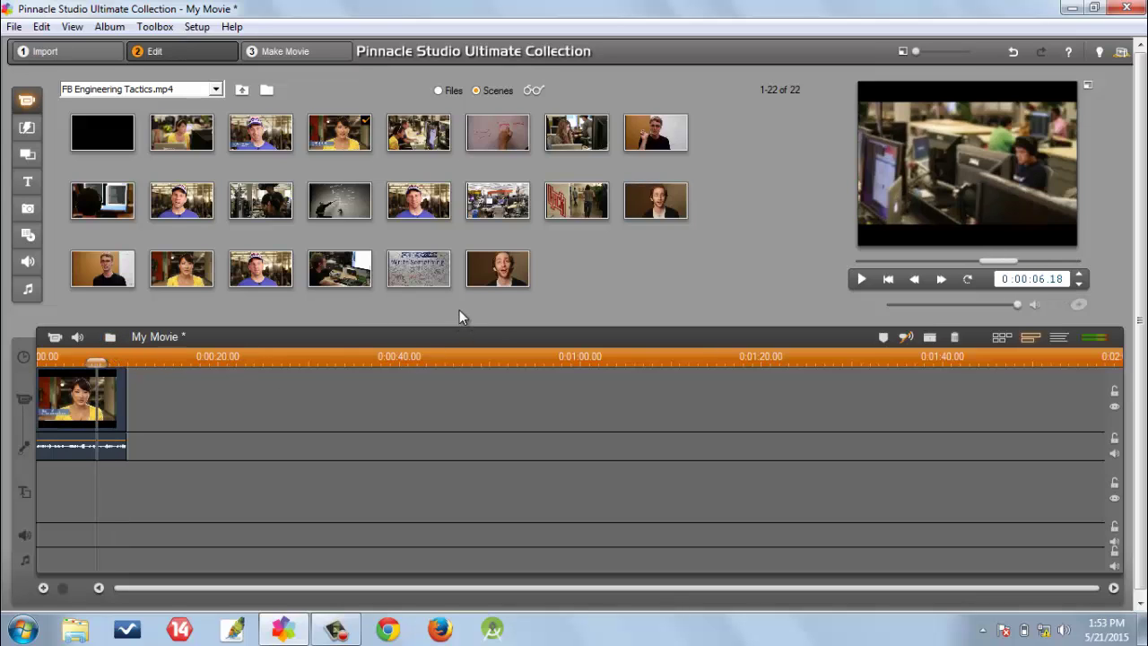
- Append the "Write Something" wall scene and the album's fifth and sixth scenes to the video track
{"action": "left_click_drag", "start_coordinate": [419, 269], "coordinate": [199, 403]}
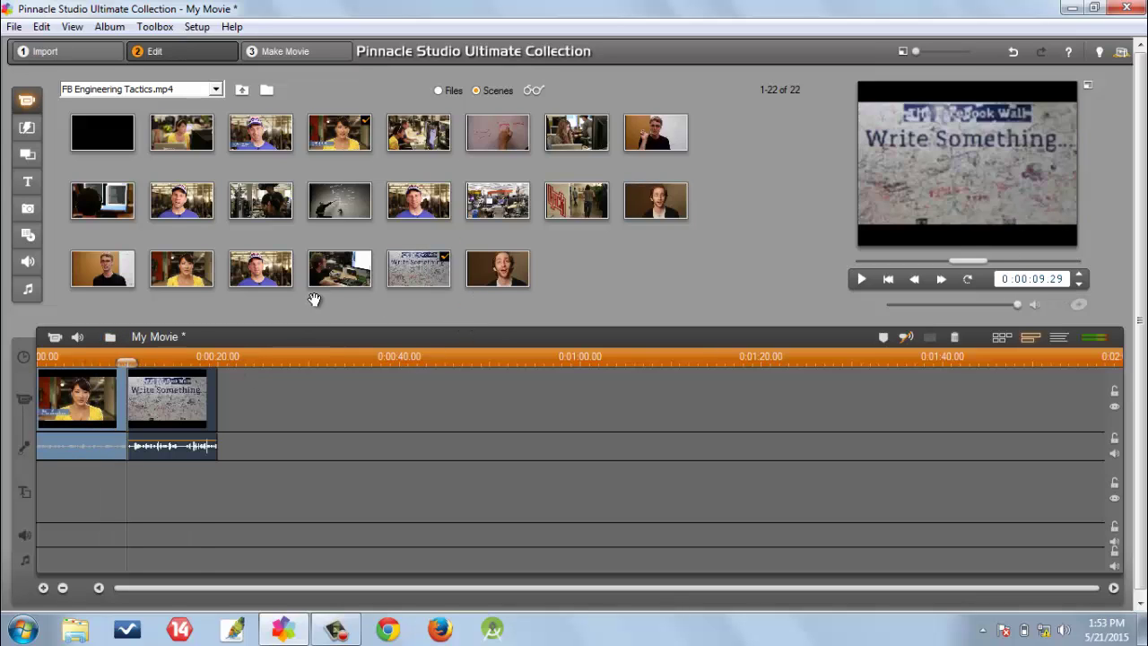
{"action": "left_click_drag", "start_coordinate": [446, 146], "coordinate": [285, 376]}
{"action": "left_click_drag", "start_coordinate": [408, 376], "coordinate": [168, 359]}
{"action": "left_click", "coordinate": [393, 356]}
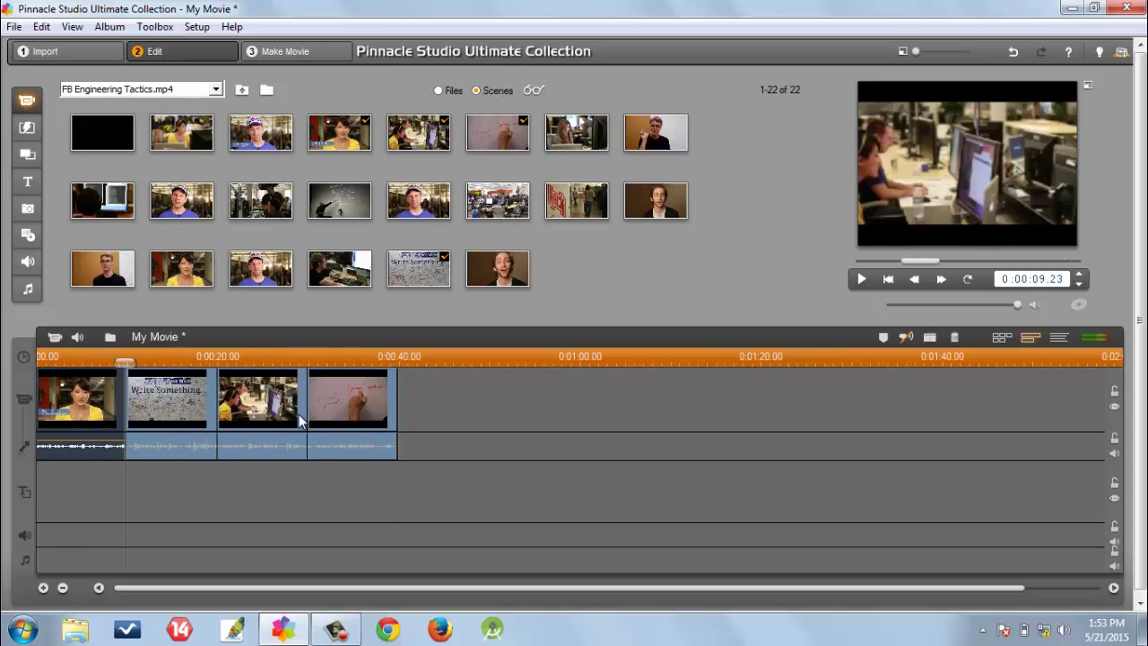
- Mute the original audio track and play the movie briefly from its start
{"action": "key", "text": "ctrl+a"}
{"action": "key", "text": "Home"}
{"action": "right_click", "coordinate": [143, 394]}
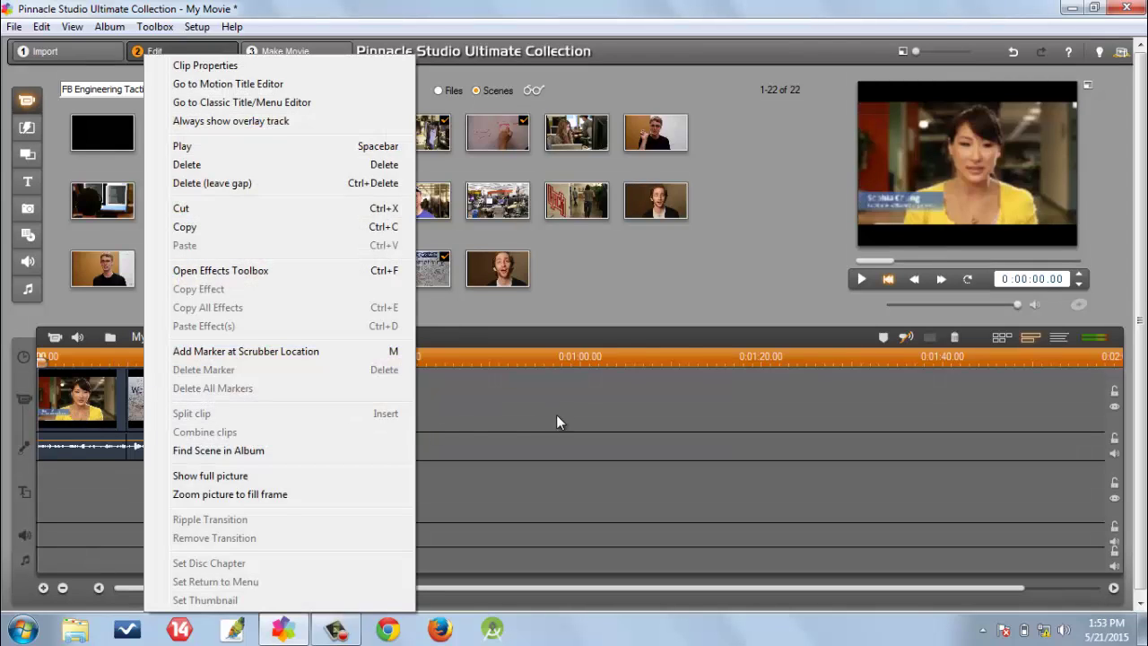
{"action": "left_click", "coordinate": [557, 412]}
{"action": "left_click", "coordinate": [59, 399]}
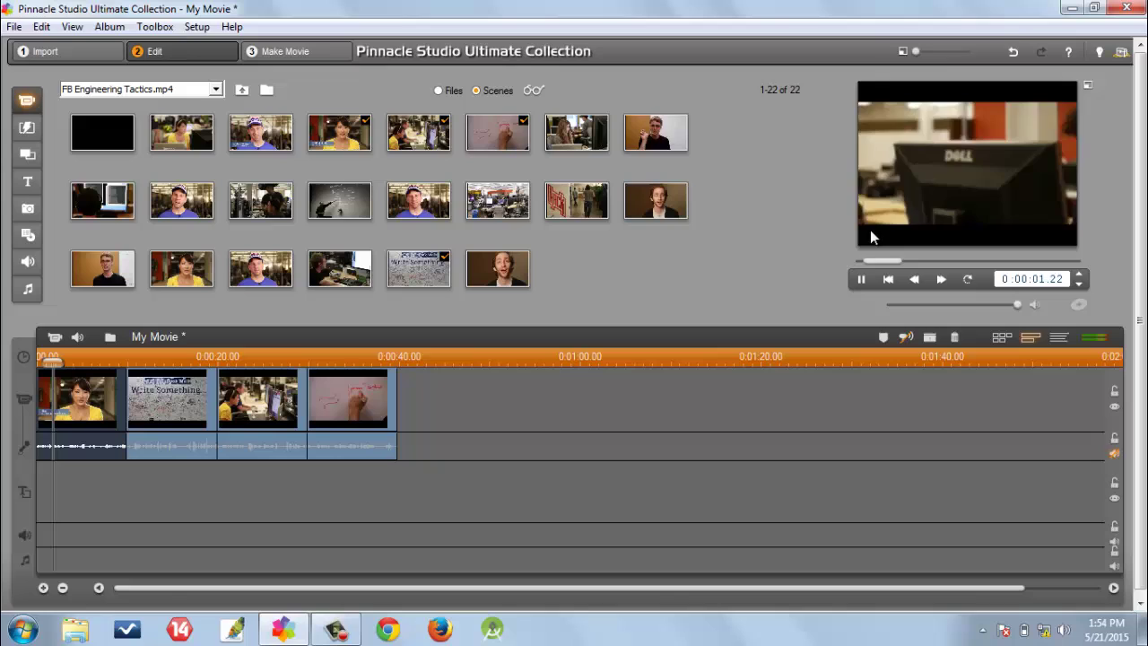
{"action": "left_click", "coordinate": [860, 280]}
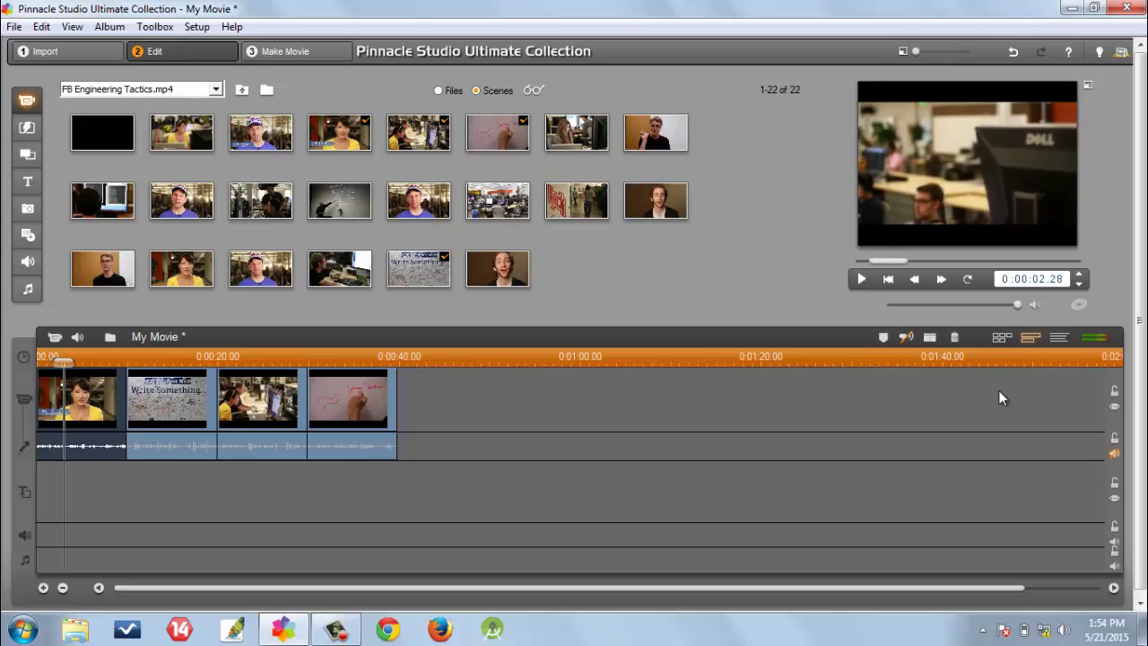
- Lock the original audio track, go to the end of the last clip, and unlock and unmute the track again
{"action": "left_click", "coordinate": [1115, 439]}
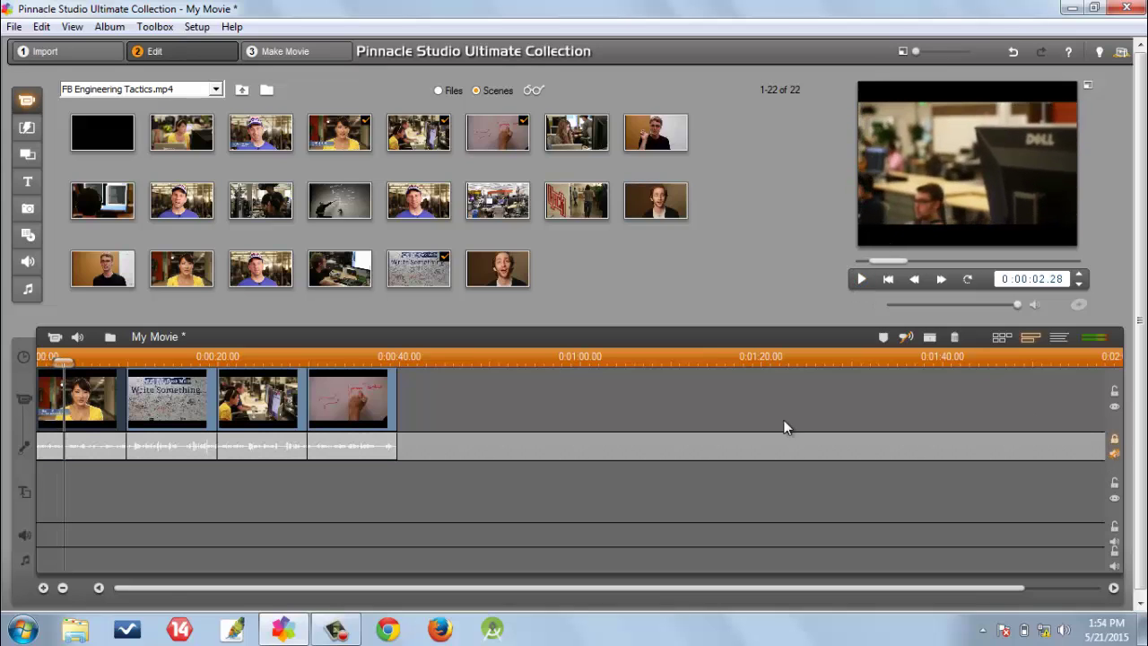
{"action": "left_click", "coordinate": [355, 401]}
{"action": "mouse_move", "coordinate": [396, 390]}
{"action": "left_mouse_down"}
{"action": "mouse_move", "coordinate": [346, 390]}
{"action": "mouse_move", "coordinate": [395, 390]}
{"action": "left_mouse_up"}
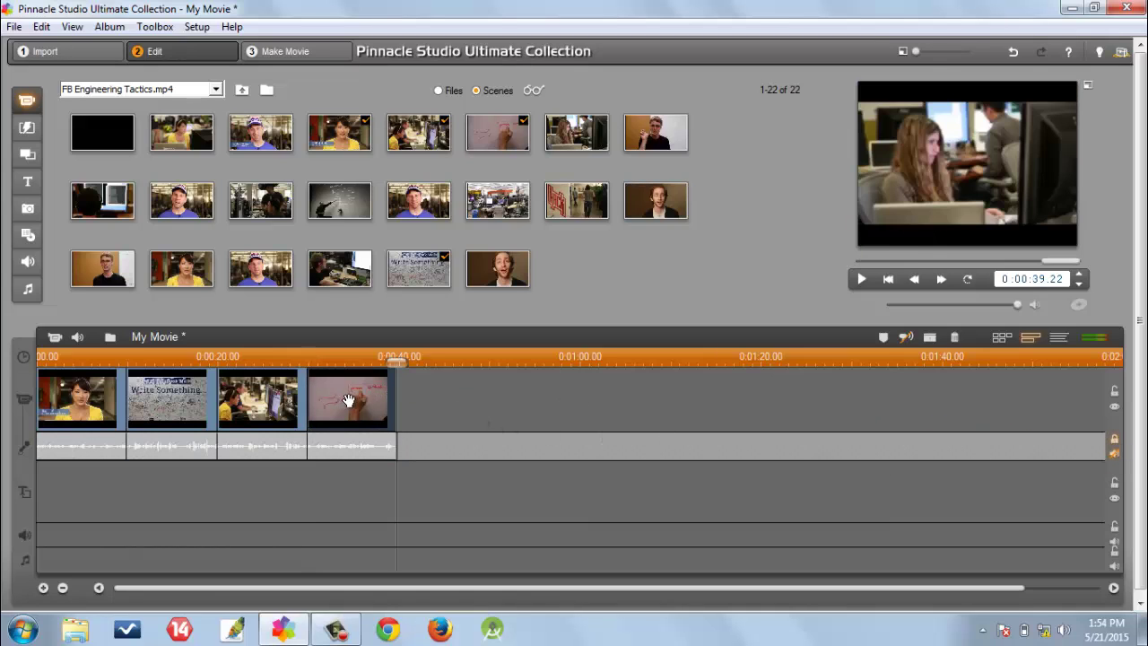
{"action": "left_click", "coordinate": [1114, 439]}
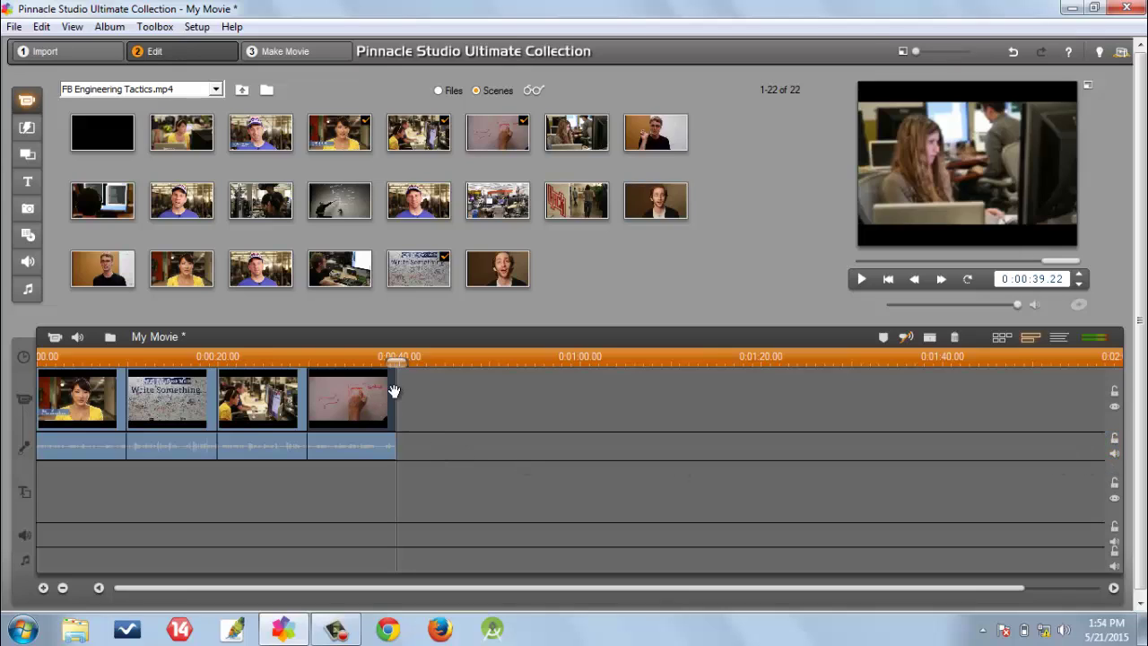
- Try trimming the last clip's end to 0:00:34.21, undo that trim, and try trimming the same clip's start
{"action": "left_click_drag", "start_coordinate": [396, 391], "coordinate": [351, 392]}
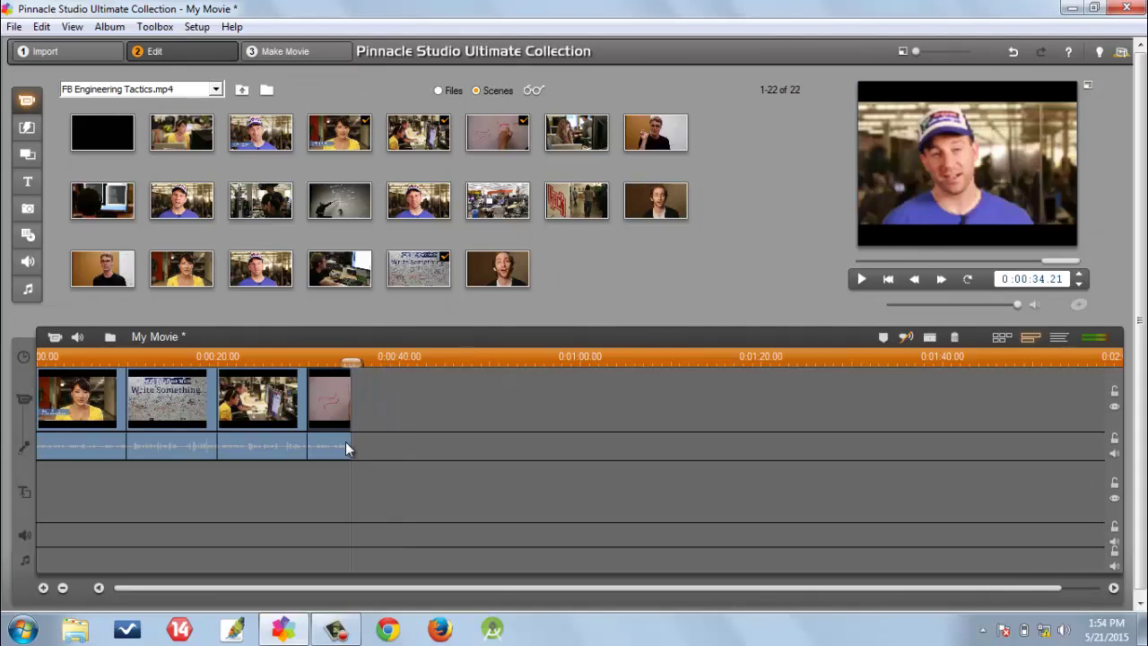
{"action": "key", "text": "ctrl+z"}
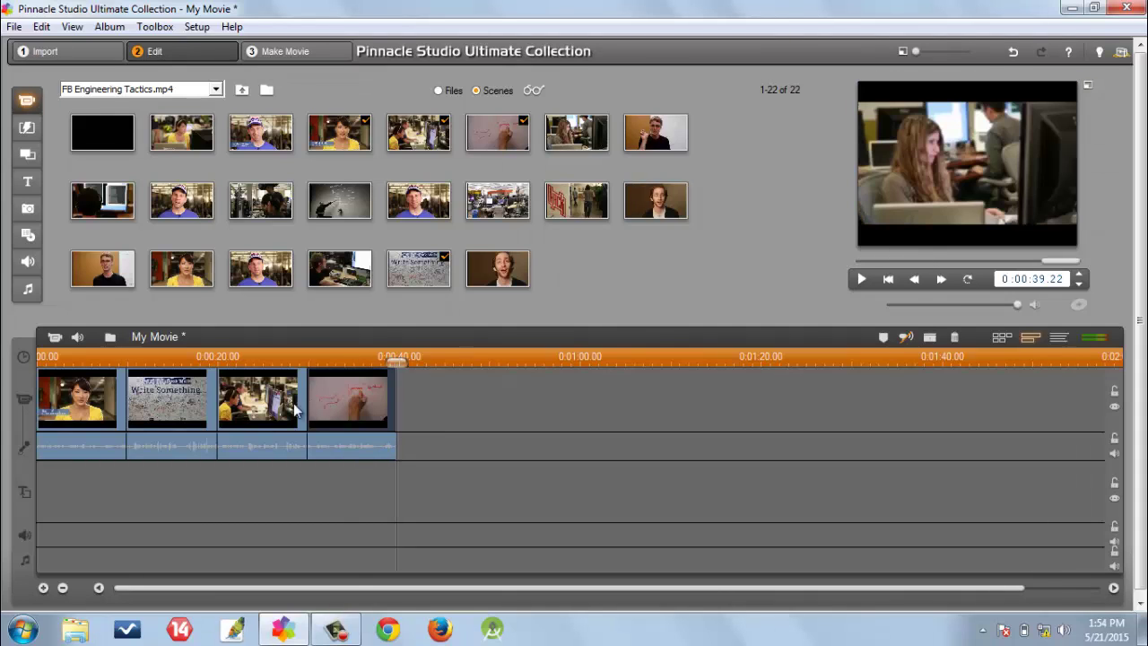
{"action": "left_click", "coordinate": [296, 410]}
{"action": "left_click", "coordinate": [330, 395]}
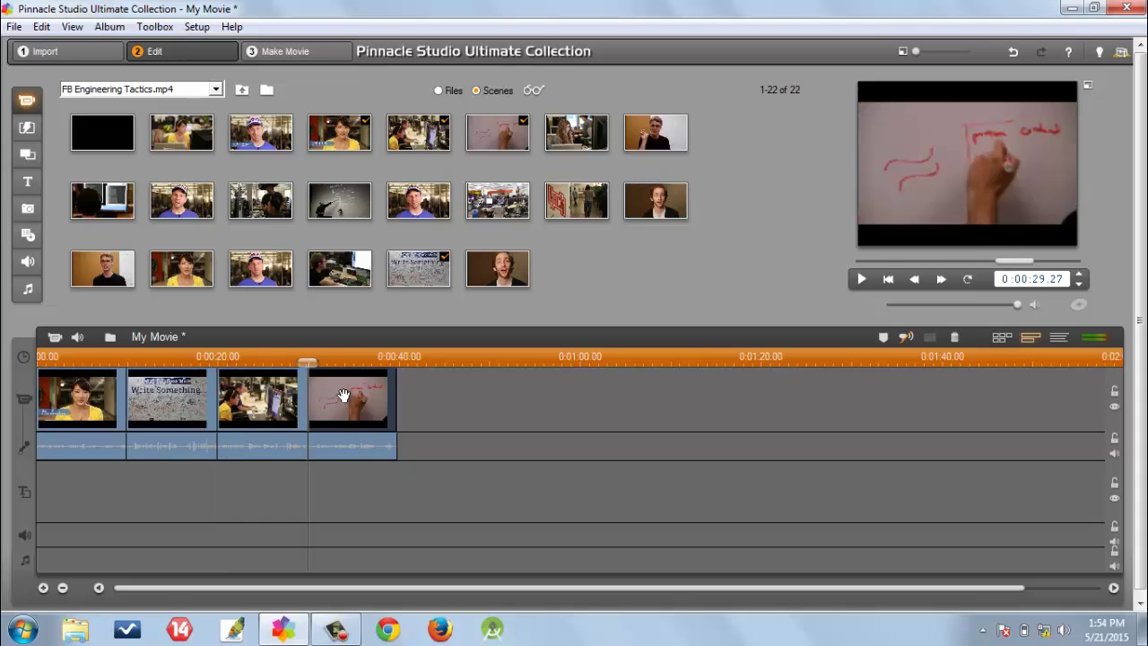
{"action": "left_click_drag", "start_coordinate": [309, 397], "coordinate": [341, 391]}
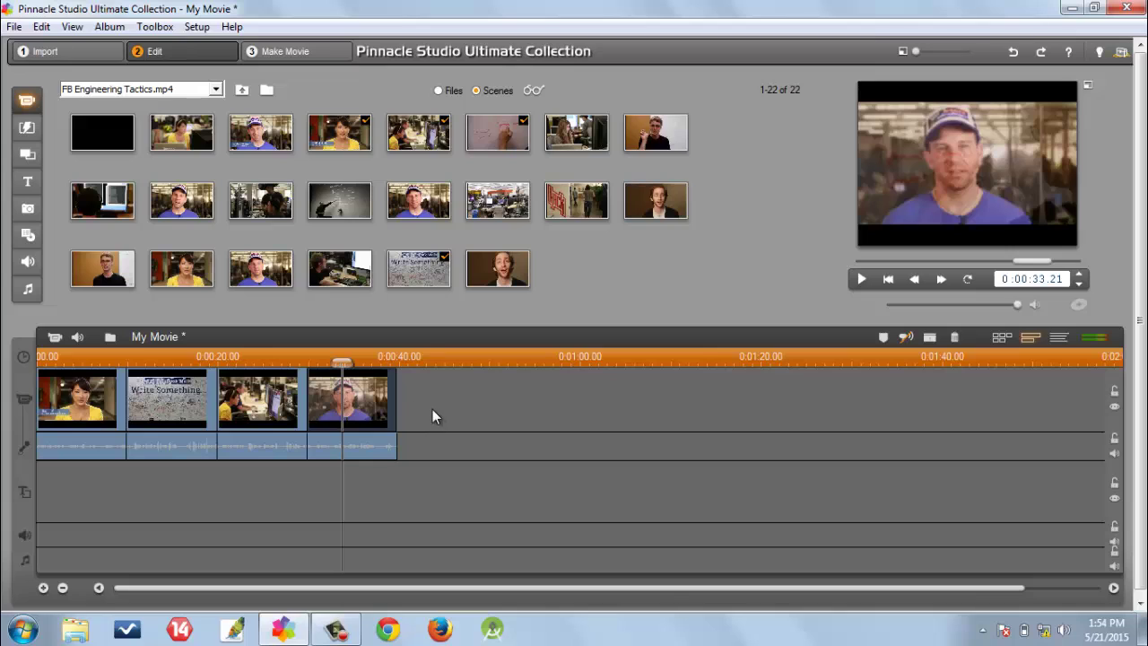
- Delete all four clips from the video track along with the audio clip left behind
{"action": "left_click_drag", "start_coordinate": [385, 398], "coordinate": [59, 402]}
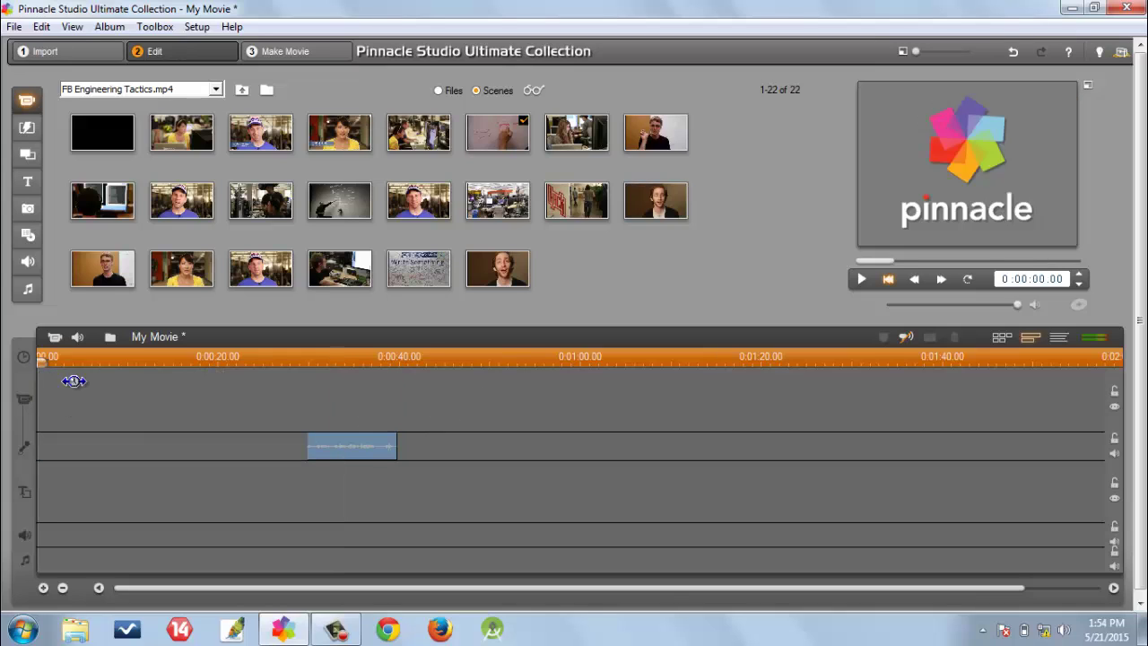
{"action": "left_click", "coordinate": [354, 445]}
{"action": "key", "text": "Delete"}
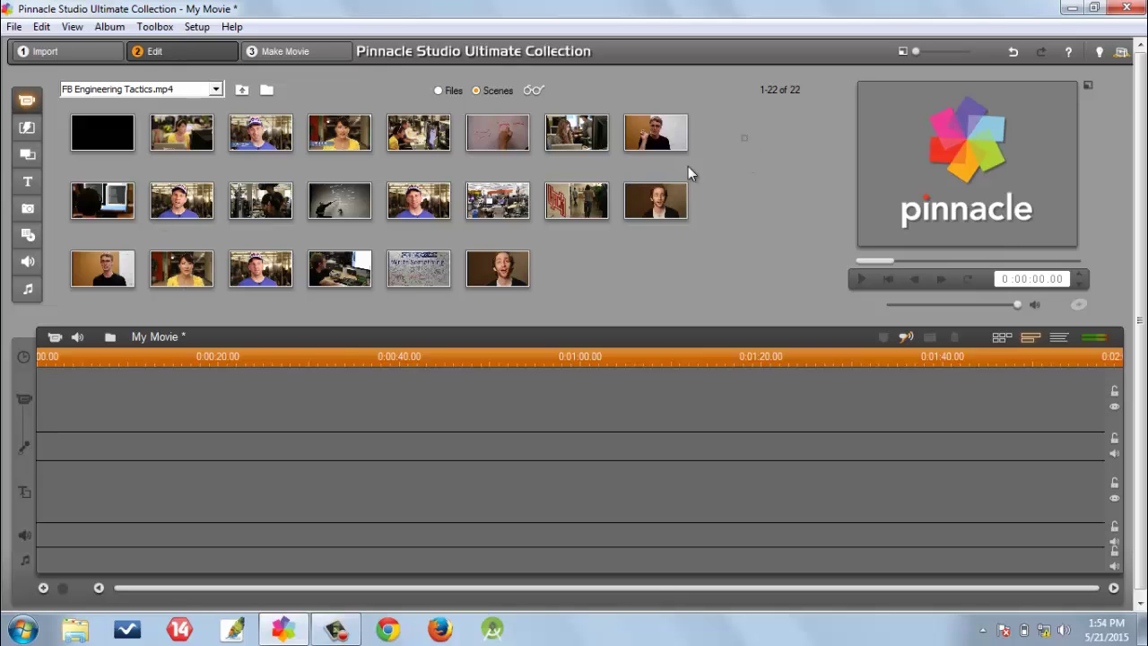
- Combine all the album scenes into one scene and place it at the start of the video track
{"action": "left_click_drag", "start_coordinate": [748, 106], "coordinate": [125, 296]}
{"action": "right_click", "coordinate": [185, 135]}
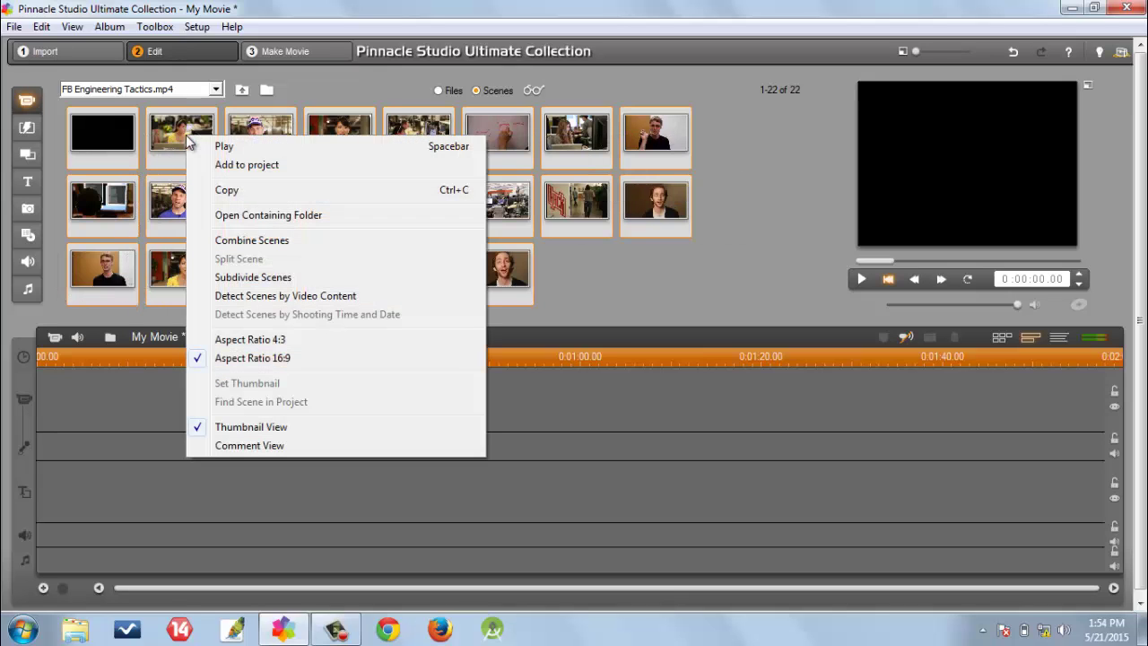
{"action": "left_click", "coordinate": [279, 242]}
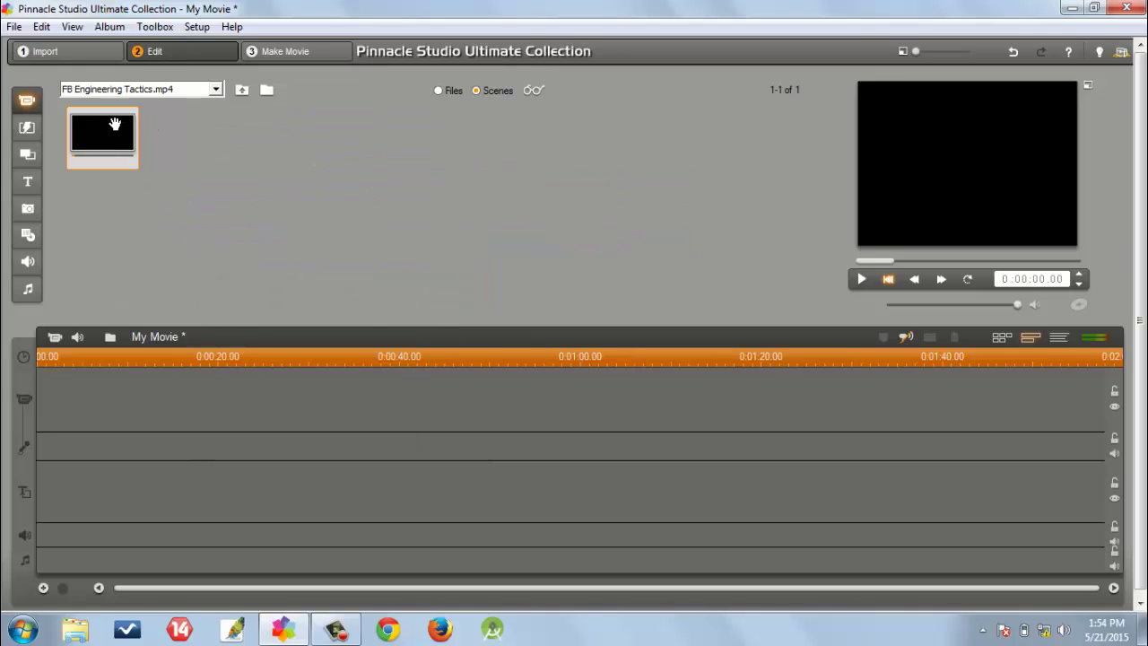
{"action": "left_click_drag", "start_coordinate": [105, 129], "coordinate": [67, 390]}
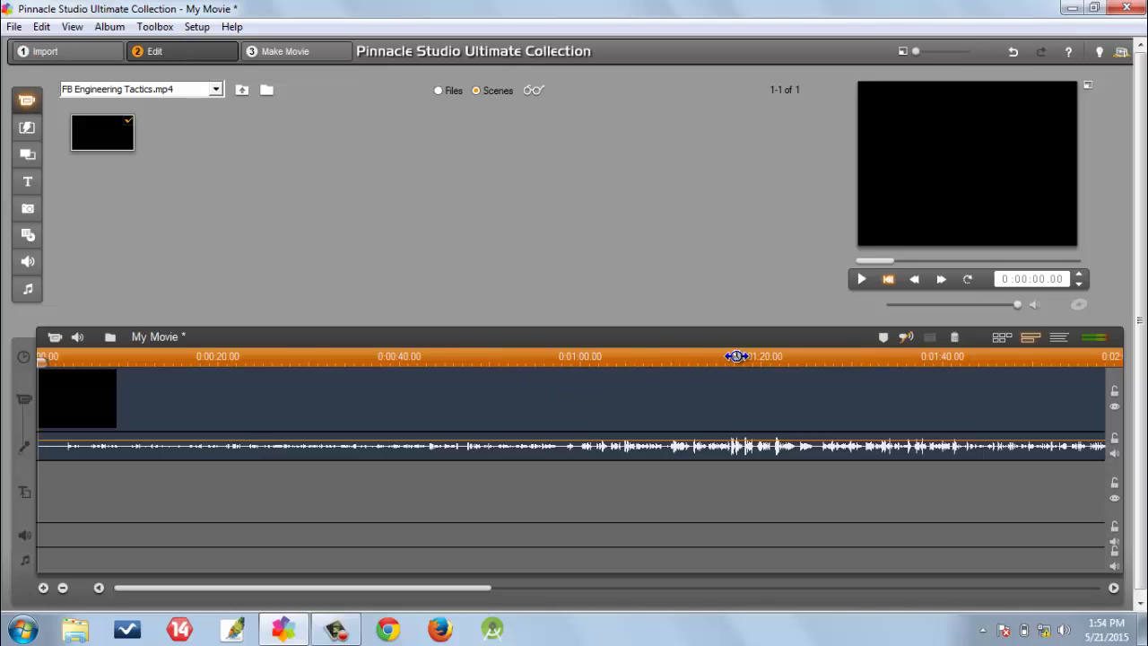
- Enlarge the timeline scale and play the clip from 0:00:05.19 to find the first scene change
{"action": "left_click_drag", "start_coordinate": [768, 356], "coordinate": [325, 358]}
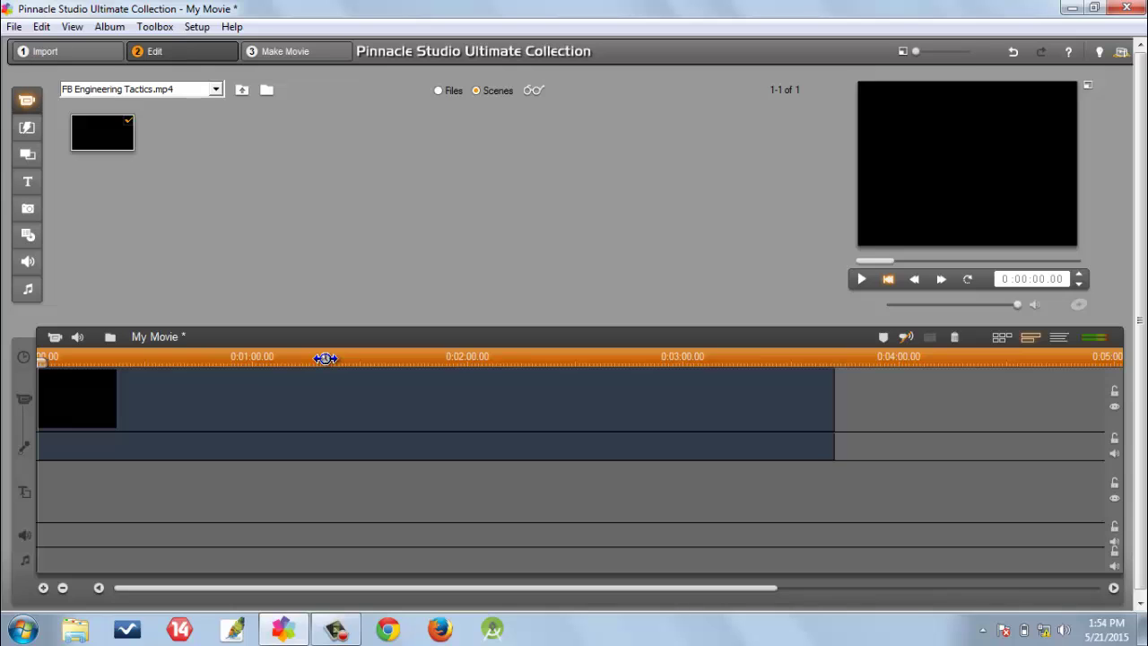
{"action": "mouse_move", "coordinate": [41, 358]}
{"action": "left_mouse_down"}
{"action": "mouse_move", "coordinate": [832, 330]}
{"action": "mouse_move", "coordinate": [482, 331]}
{"action": "left_mouse_up"}
{"action": "key", "text": "Home"}
{"action": "left_click_drag", "start_coordinate": [141, 356], "coordinate": [618, 343]}
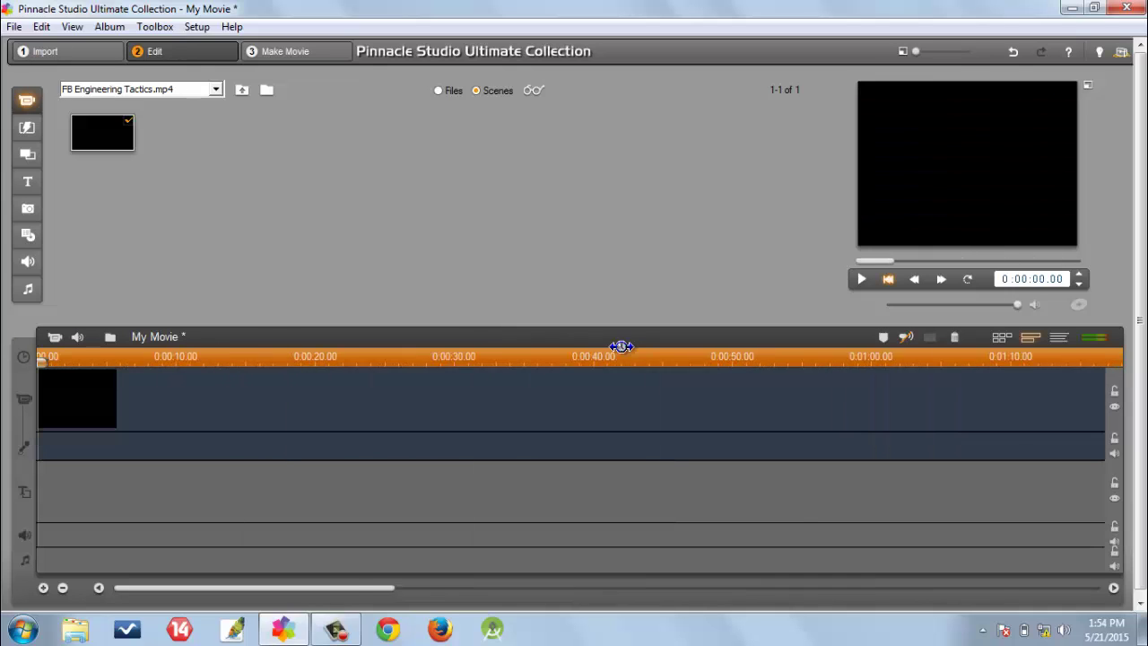
{"action": "left_click_drag", "start_coordinate": [54, 356], "coordinate": [204, 381]}
{"action": "left_click_drag", "start_coordinate": [169, 588], "coordinate": [158, 584]}
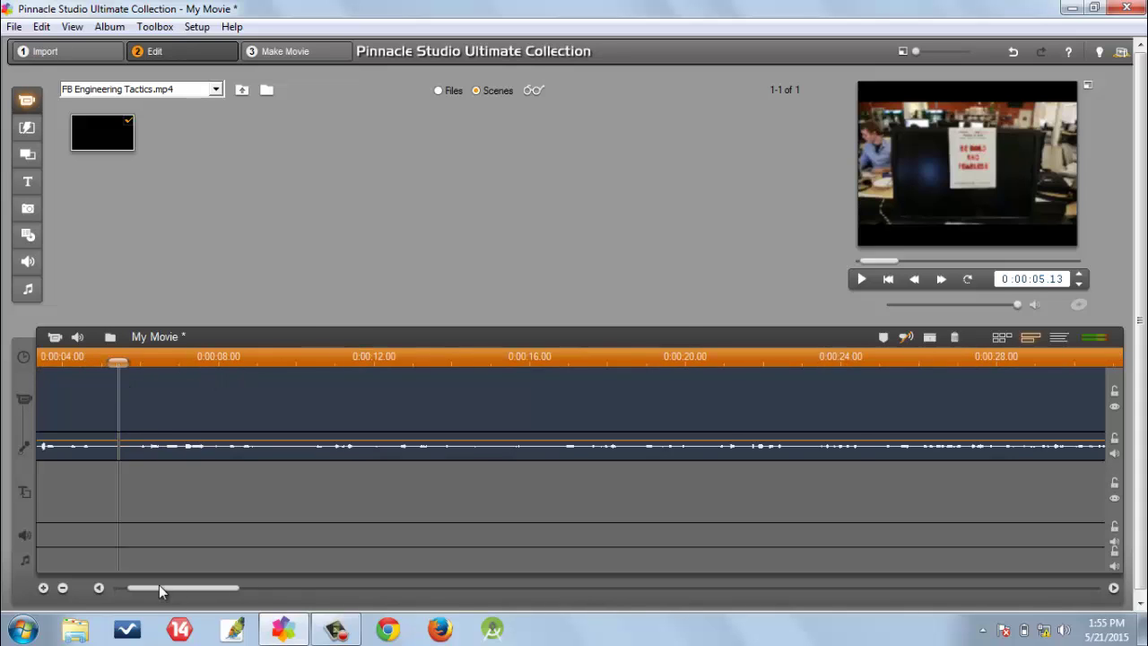
{"action": "mouse_move", "coordinate": [246, 359]}
{"action": "left_mouse_down"}
{"action": "mouse_move", "coordinate": [315, 358]}
{"action": "mouse_move", "coordinate": [256, 363]}
{"action": "left_mouse_up"}
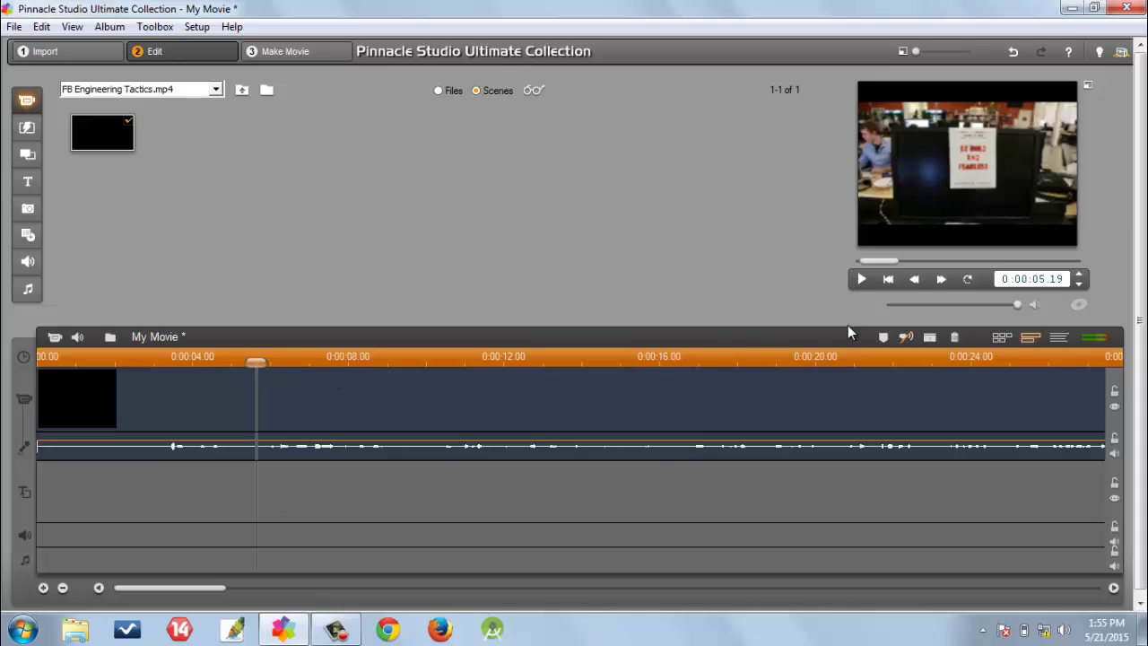
{"action": "left_click", "coordinate": [861, 279]}
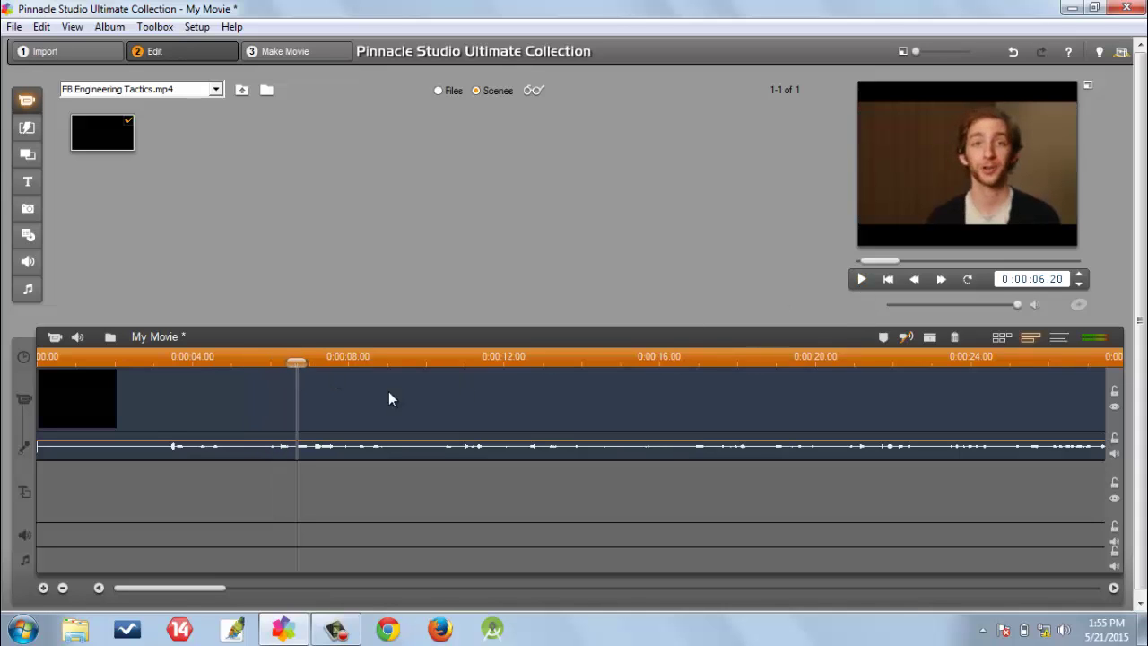
- Move the playhead frame by frame to 0:00:05.27 and split the clip there
{"action": "left_click_drag", "start_coordinate": [298, 361], "coordinate": [271, 361]}
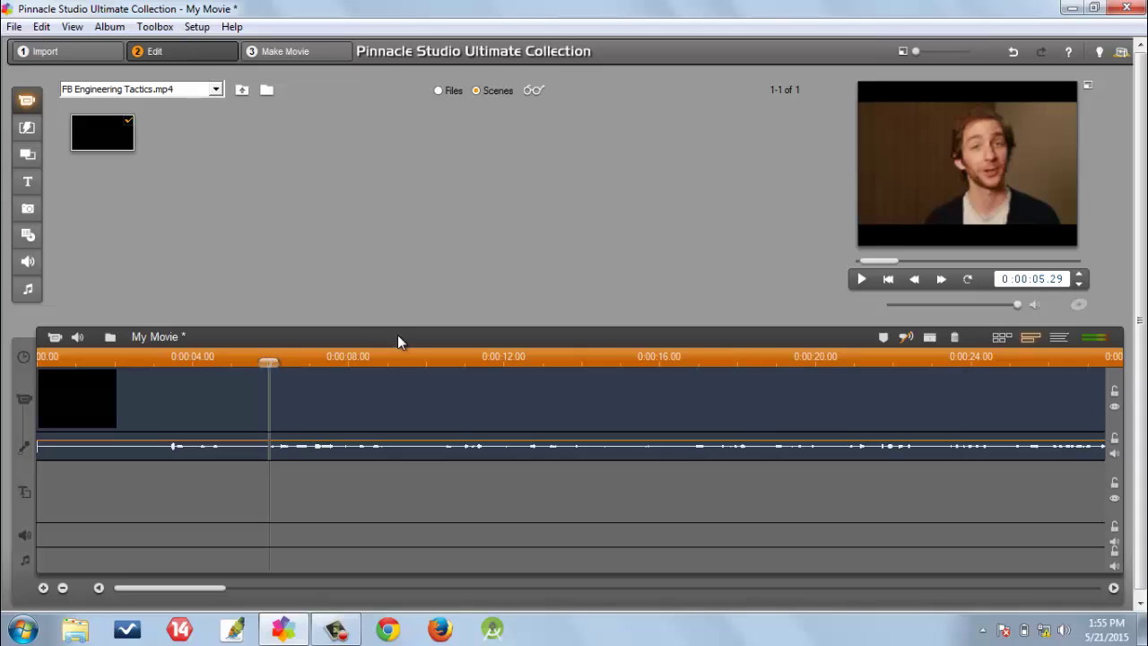
{"action": "left_click", "coordinate": [1077, 286]}
{"action": "left_click", "coordinate": [1077, 286]}
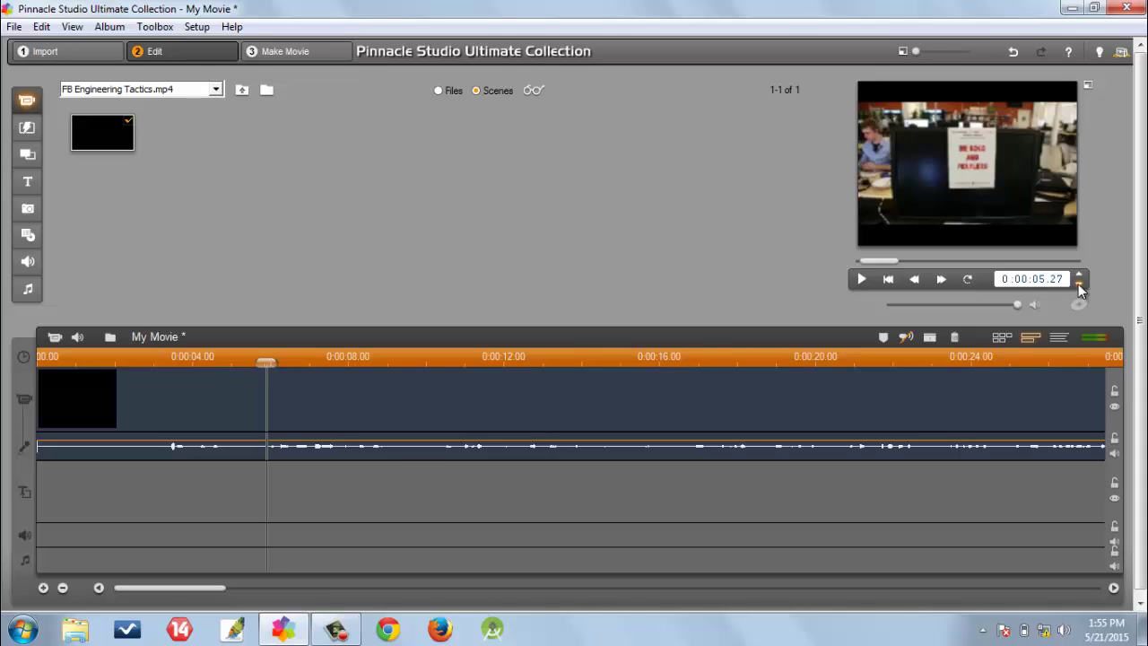
{"action": "left_click", "coordinate": [1081, 278]}
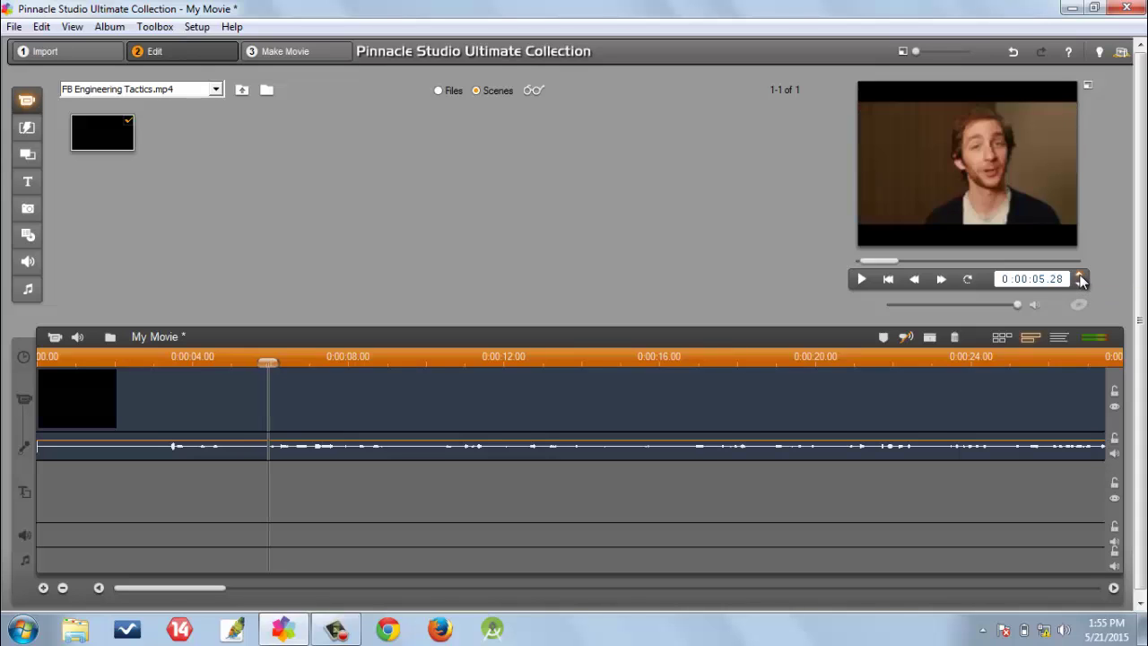
{"action": "left_click", "coordinate": [1077, 285]}
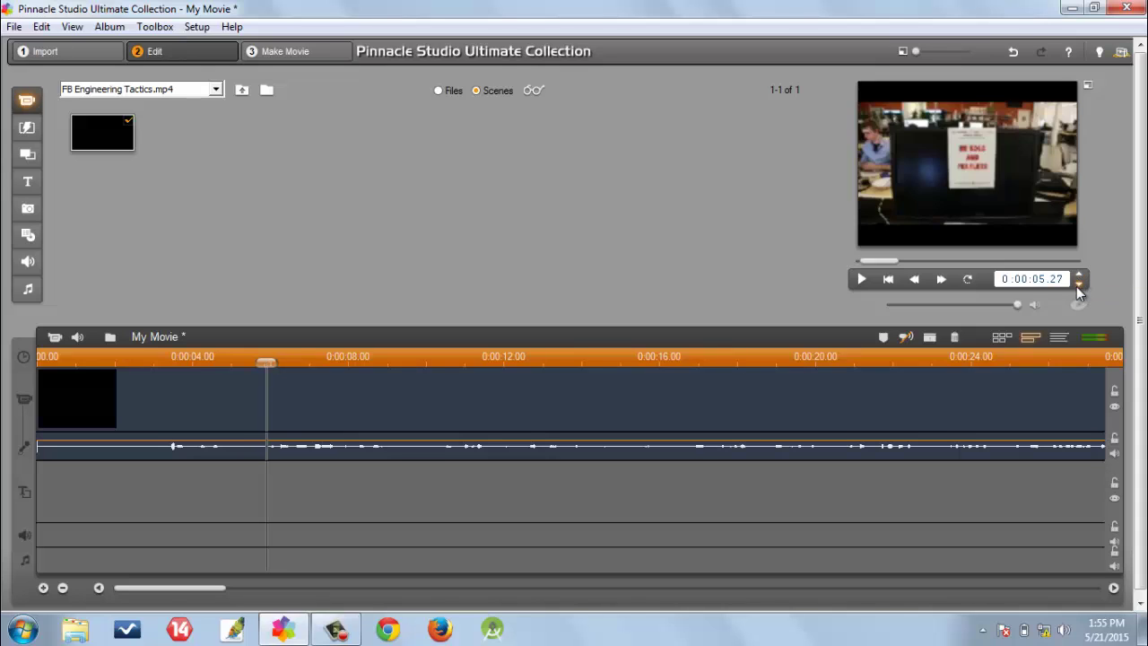
{"action": "left_click", "coordinate": [931, 338]}
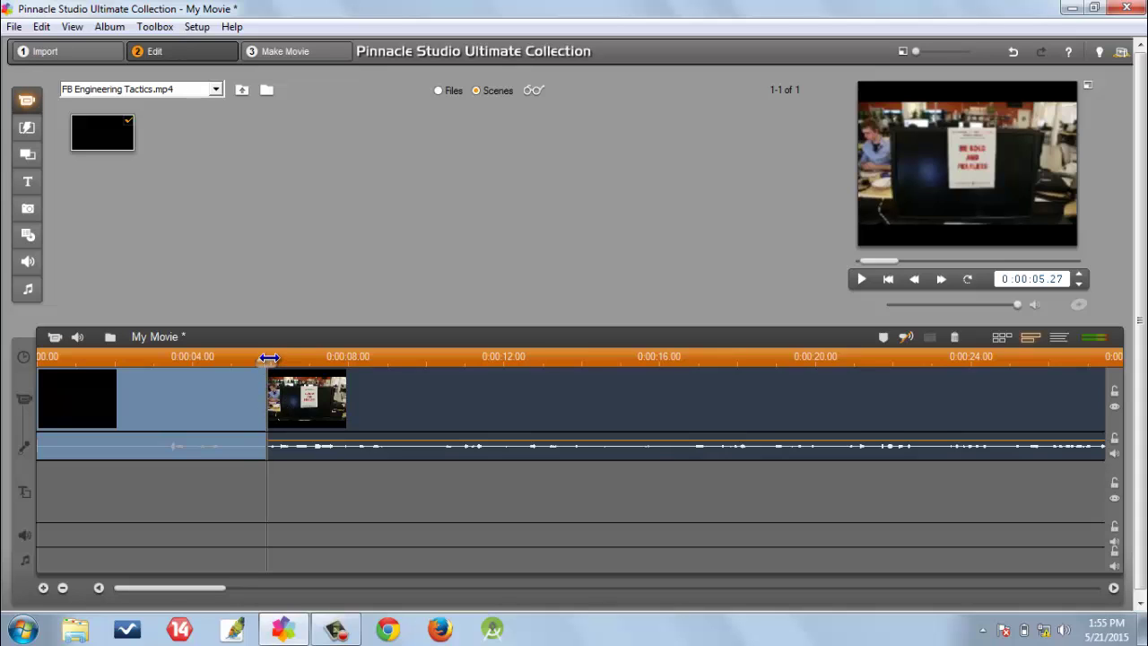
- Position the playhead at 0:00:09.29 and split the second clip at that frame
{"action": "left_click_drag", "start_coordinate": [269, 358], "coordinate": [430, 355]}
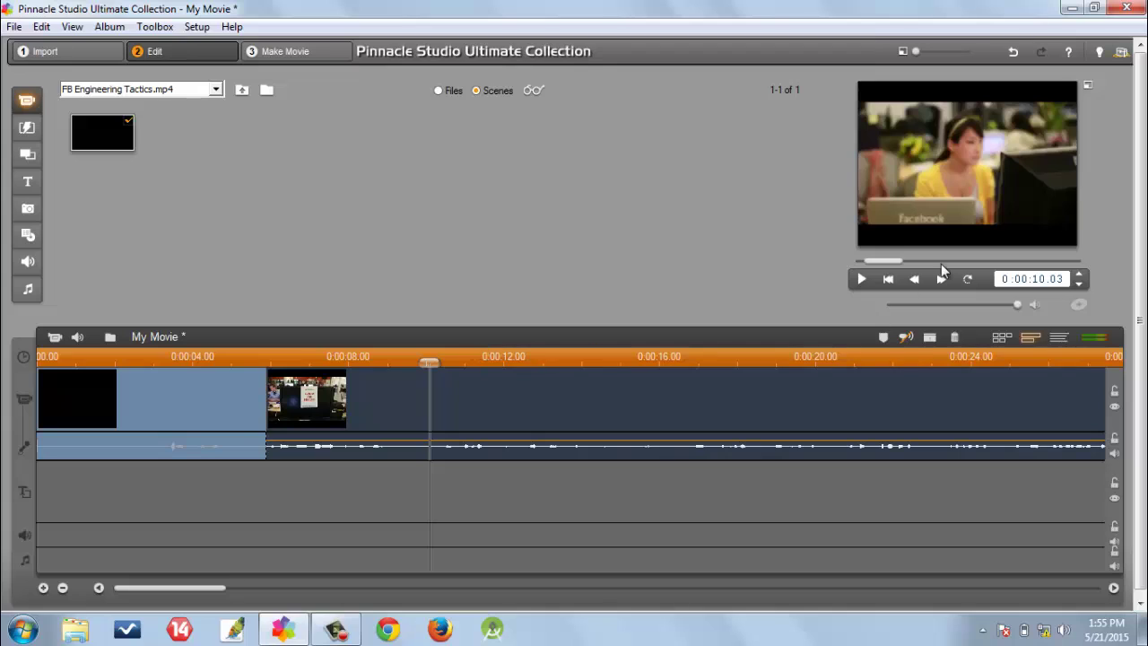
{"action": "left_click", "coordinate": [1080, 284]}
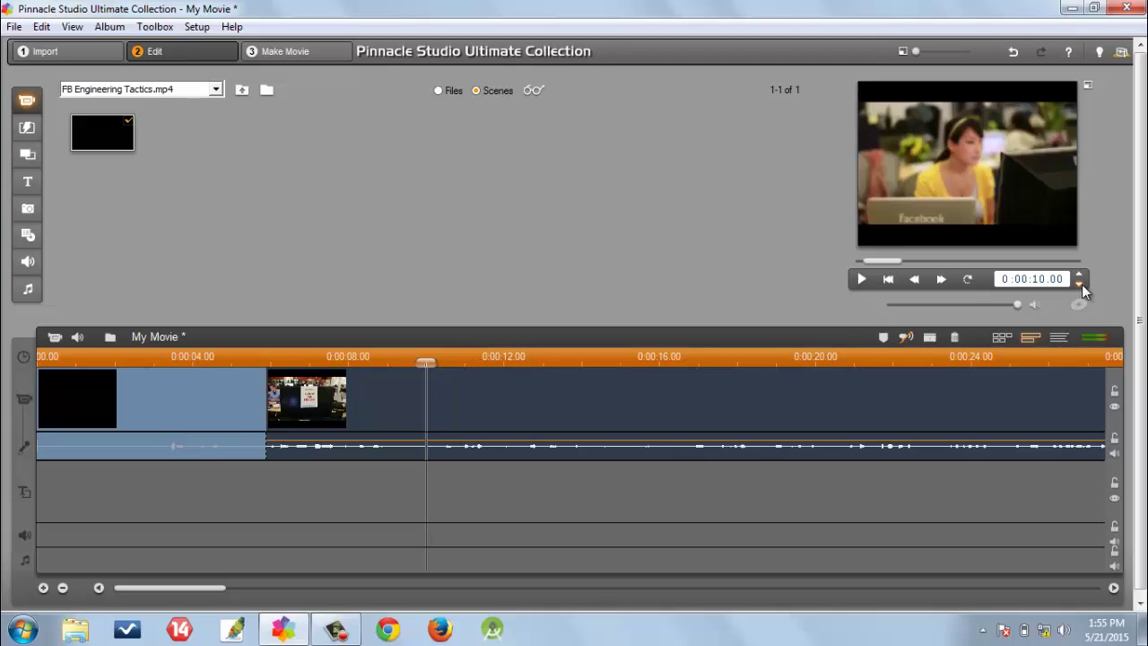
{"action": "left_click", "coordinate": [1080, 284]}
{"action": "left_click", "coordinate": [1080, 284]}
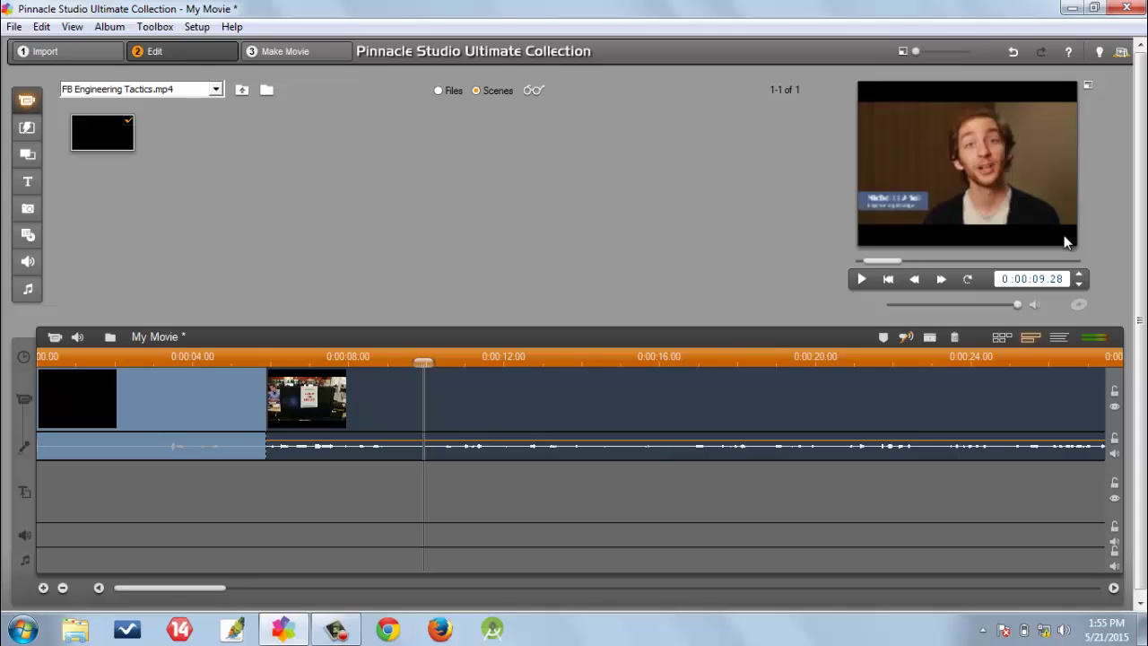
{"action": "left_click", "coordinate": [1081, 275]}
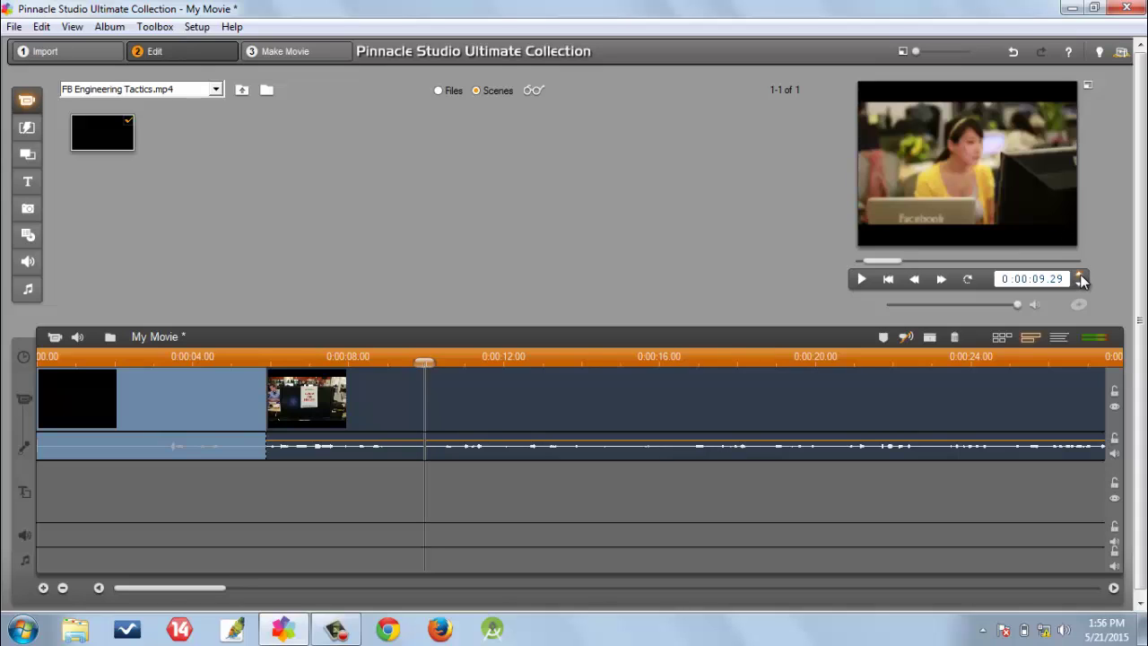
{"action": "left_click", "coordinate": [930, 340]}
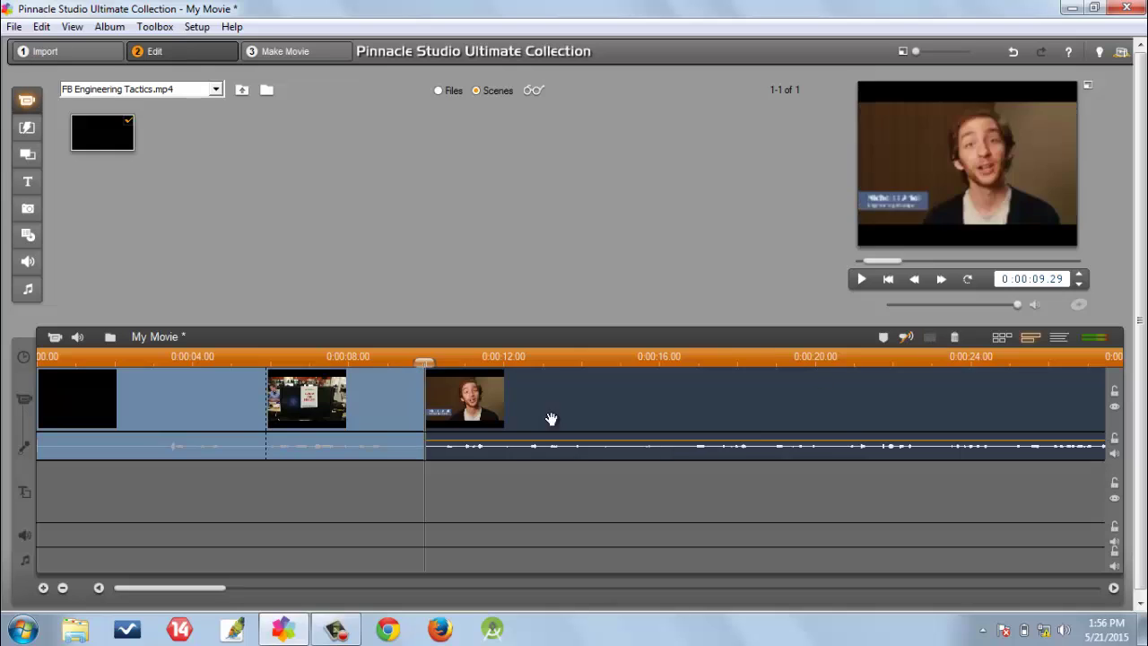
- Select the three clips in turn to check where each piece begins and ends
{"action": "left_click", "coordinate": [354, 408]}
{"action": "left_click", "coordinate": [471, 390]}
{"action": "left_click", "coordinate": [359, 394]}
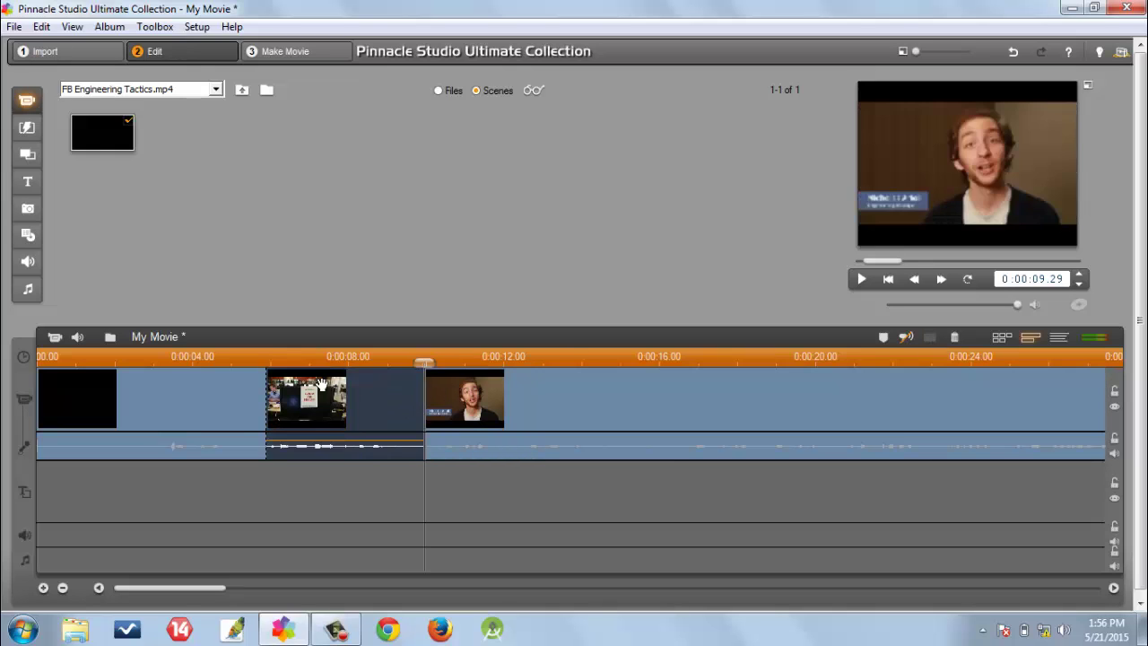
{"action": "left_click", "coordinate": [185, 390]}
{"action": "left_click", "coordinate": [359, 388]}
{"action": "left_click", "coordinate": [448, 383]}
{"action": "left_click", "coordinate": [362, 387]}
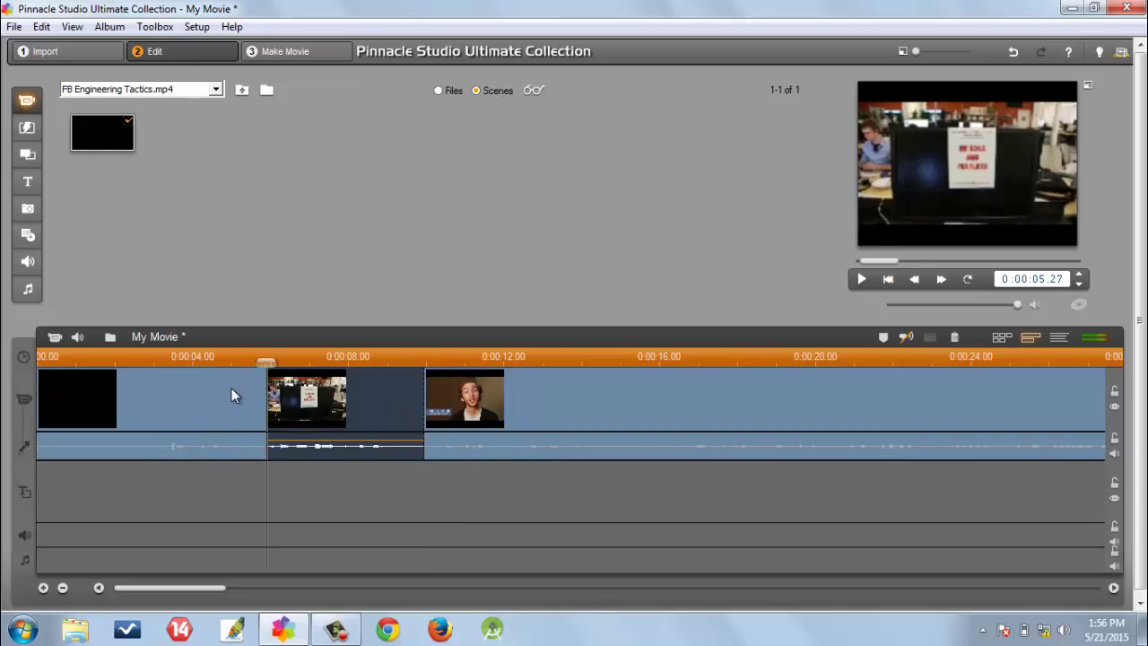
{"action": "left_click", "coordinate": [233, 392]}
- Try deleting the middle clip, and undo both the deletion and the split at 0:00:09.29
{"action": "left_click", "coordinate": [341, 383]}
{"action": "key", "text": "Delete"}
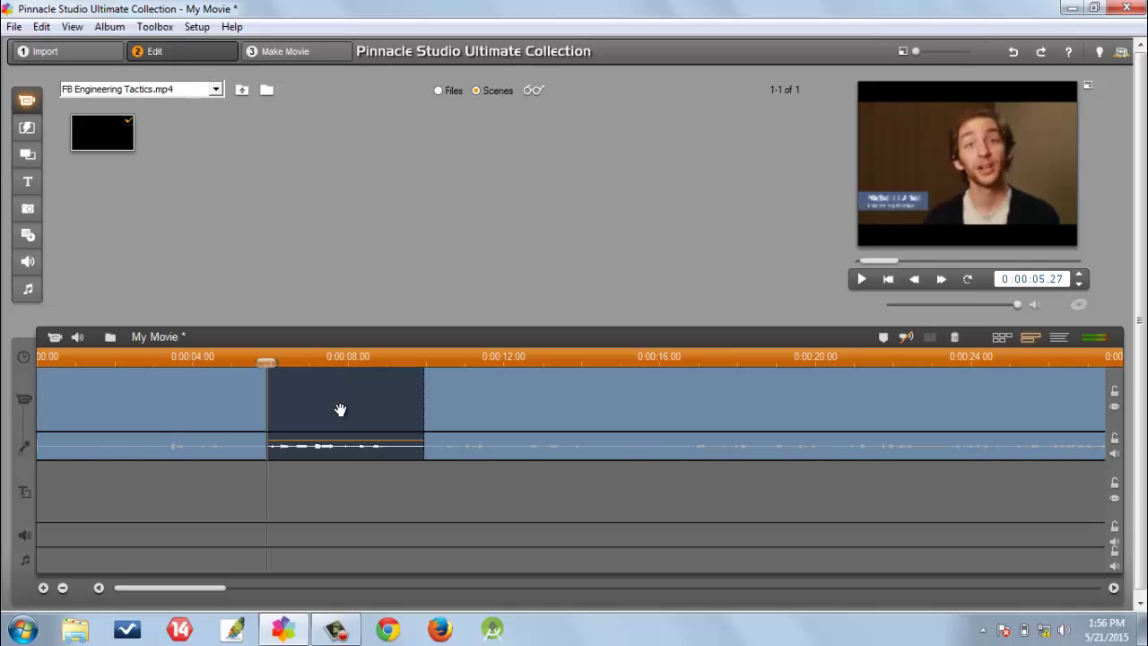
{"action": "right_click", "coordinate": [340, 403]}
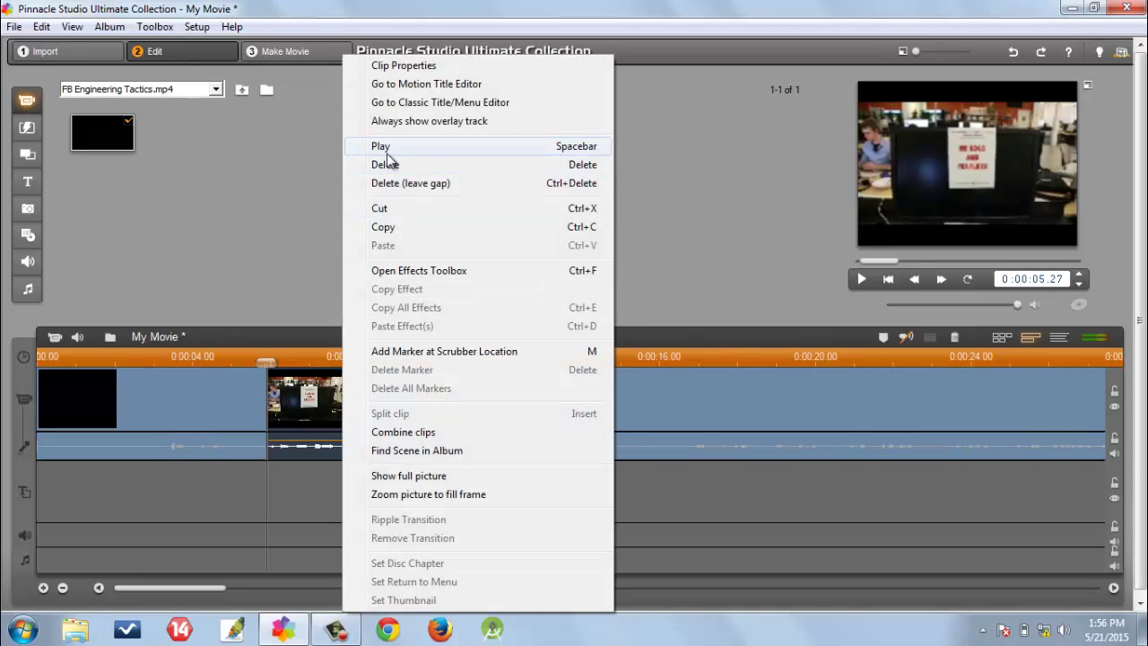
{"action": "left_click", "coordinate": [314, 416]}
{"action": "key", "text": "Delete"}
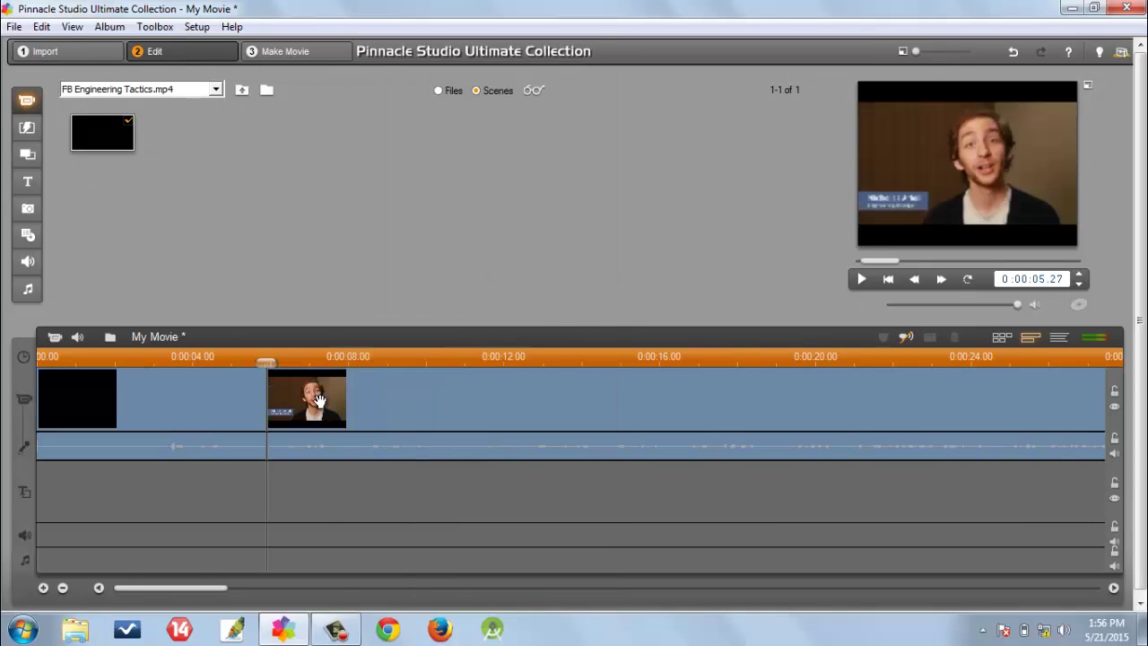
{"action": "key", "text": "ctrl+z"}
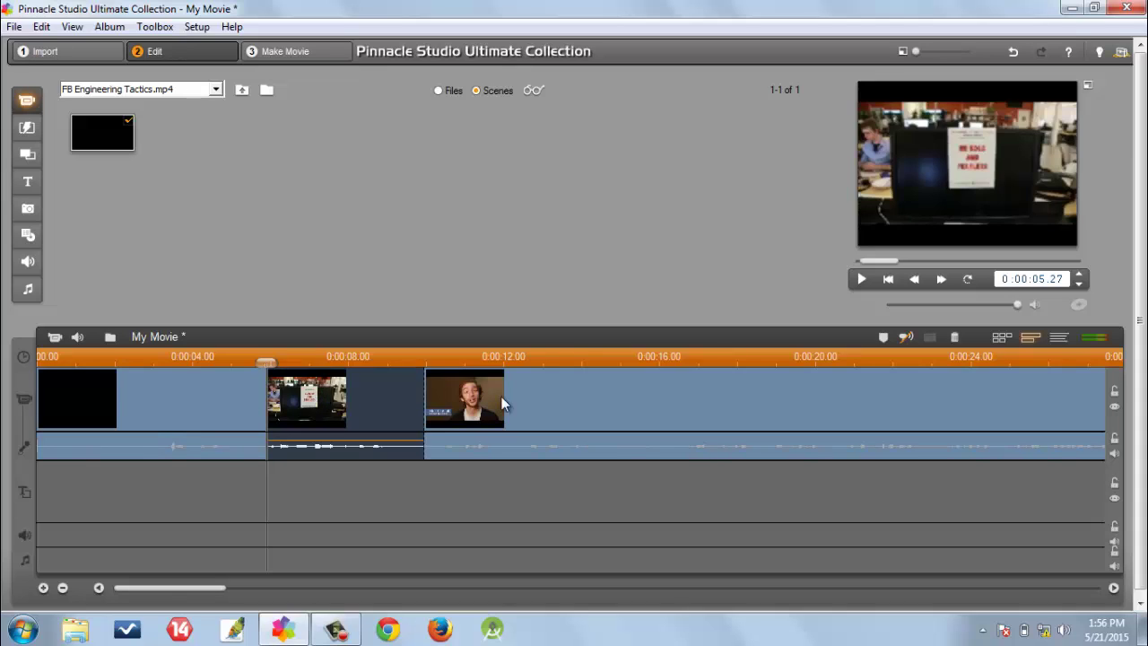
{"action": "left_click", "coordinate": [533, 396], "text": "shift"}
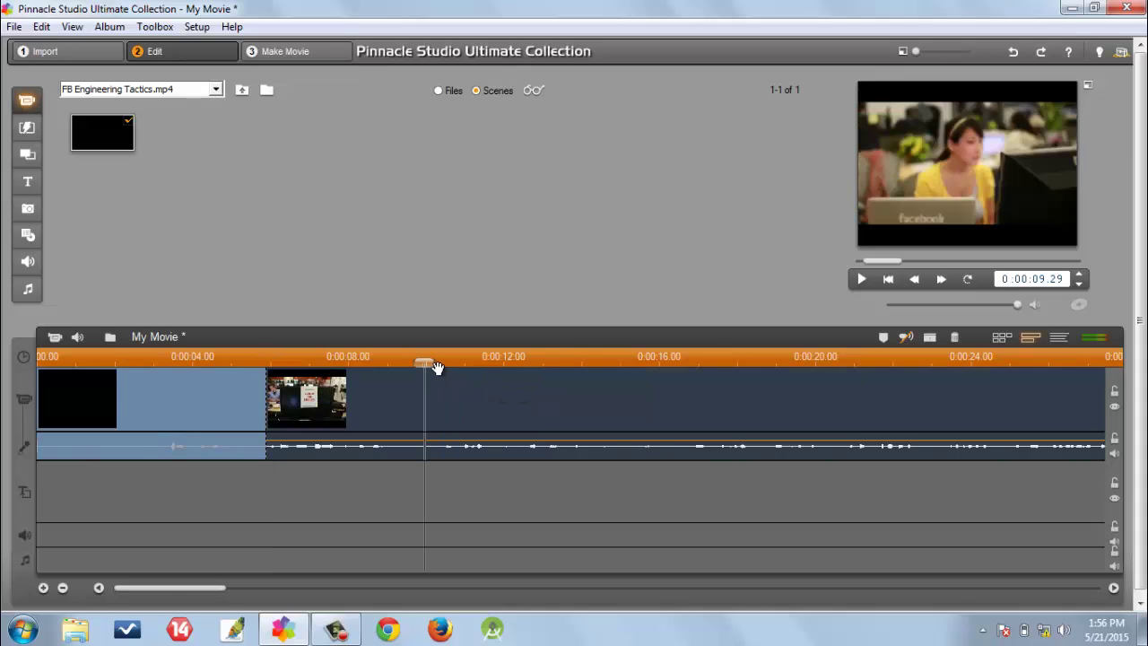
- Try trimming the second clip's start forward to the scene change near 0:00:09.29, and undo the trim
{"action": "mouse_move", "coordinate": [425, 360]}
{"action": "left_mouse_down"}
{"action": "mouse_move", "coordinate": [436, 359]}
{"action": "mouse_move", "coordinate": [420, 360]}
{"action": "left_mouse_up"}
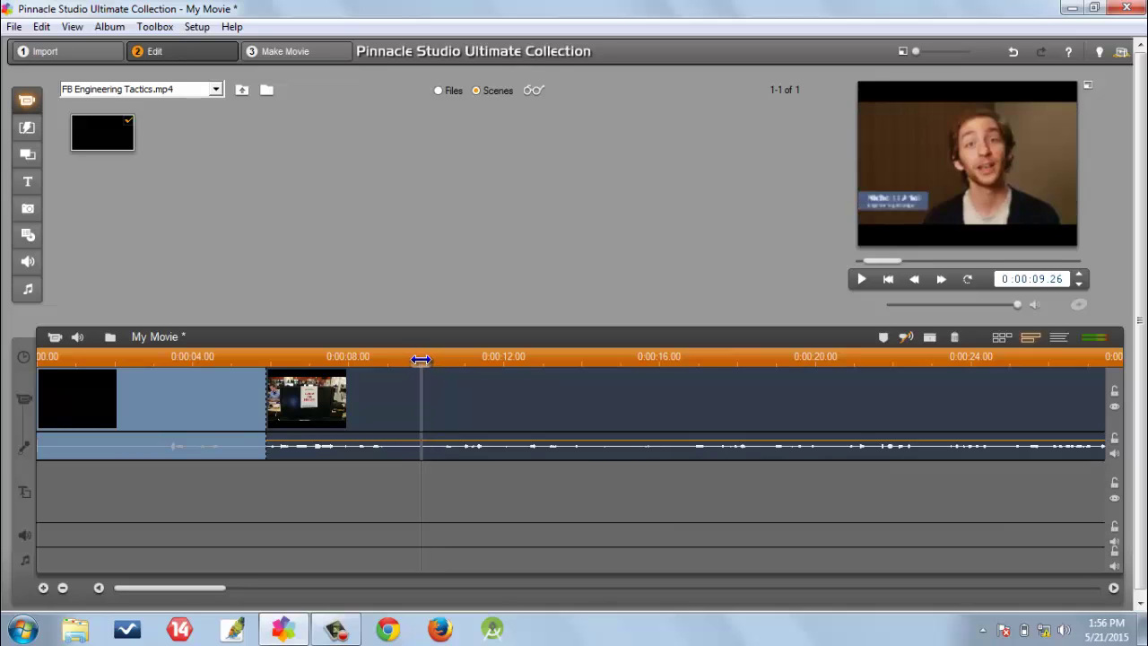
{"action": "left_click", "coordinate": [1081, 275]}
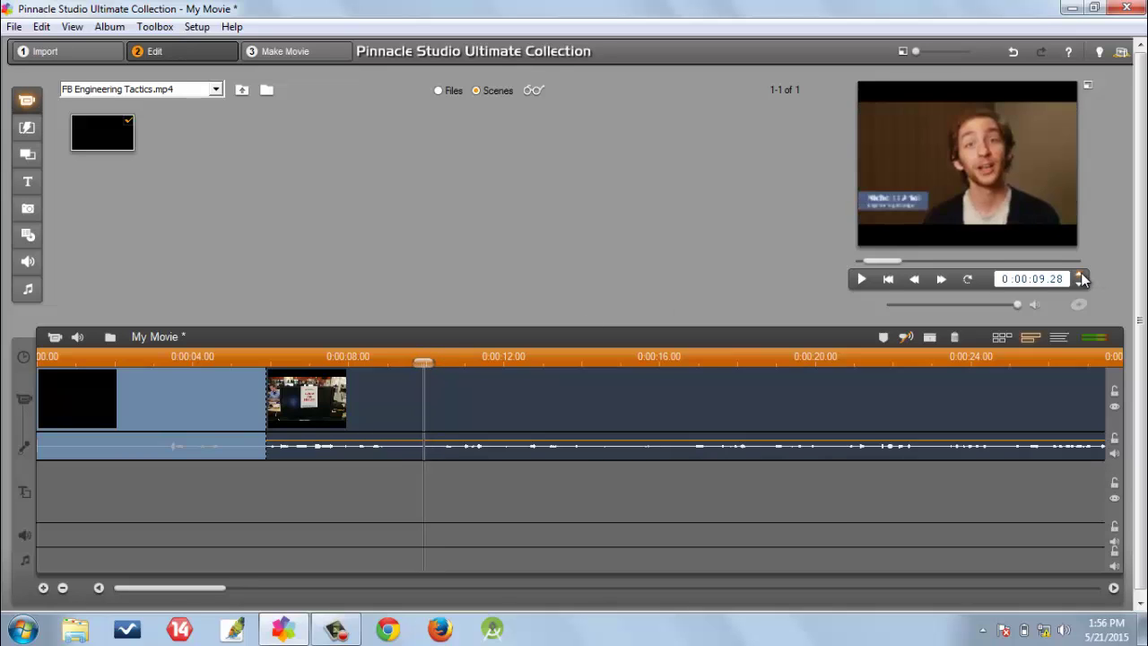
{"action": "left_click", "coordinate": [1081, 276]}
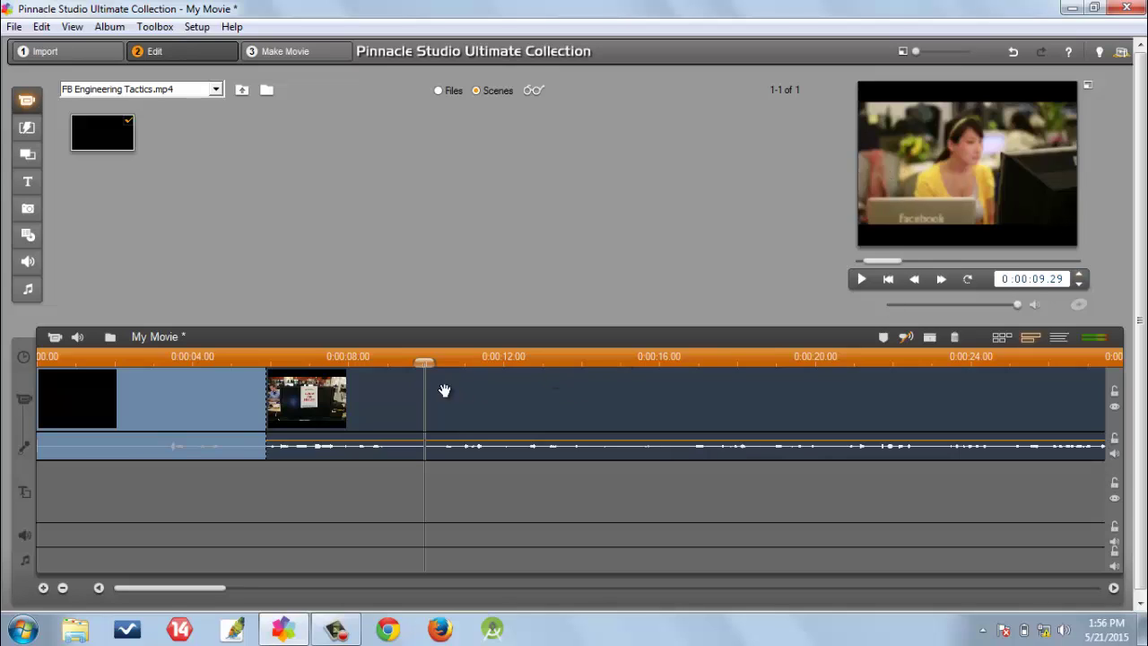
{"action": "left_click_drag", "start_coordinate": [427, 358], "coordinate": [425, 355]}
{"action": "left_click_drag", "start_coordinate": [266, 394], "coordinate": [423, 397]}
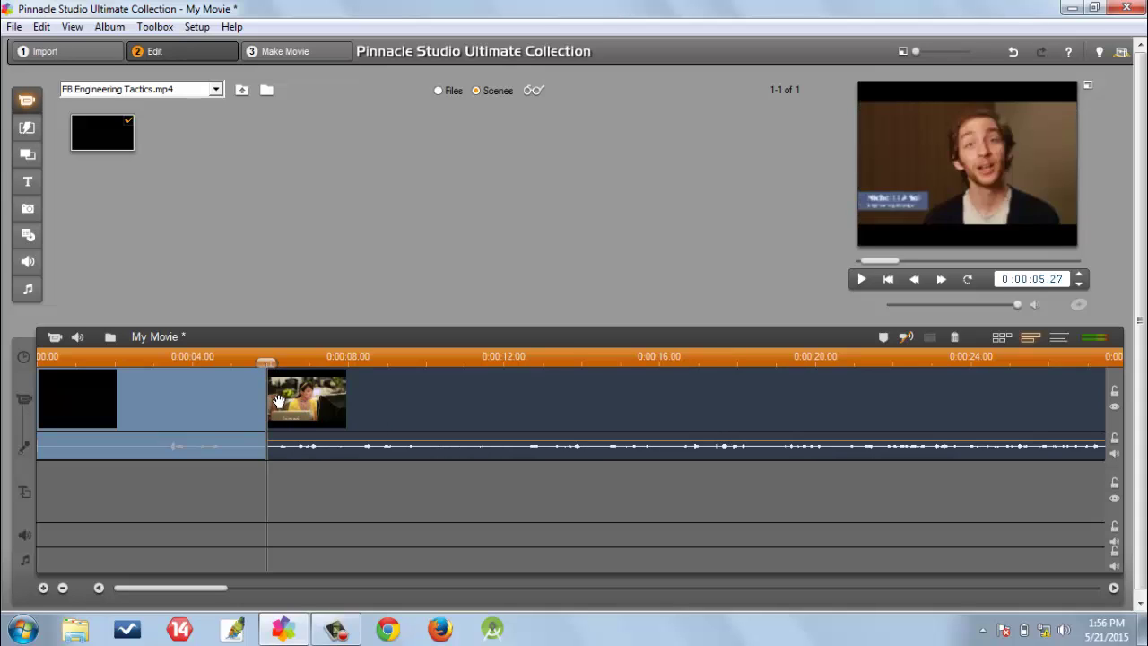
{"action": "left_click", "coordinate": [278, 399]}
{"action": "key", "text": "ctrl+z"}
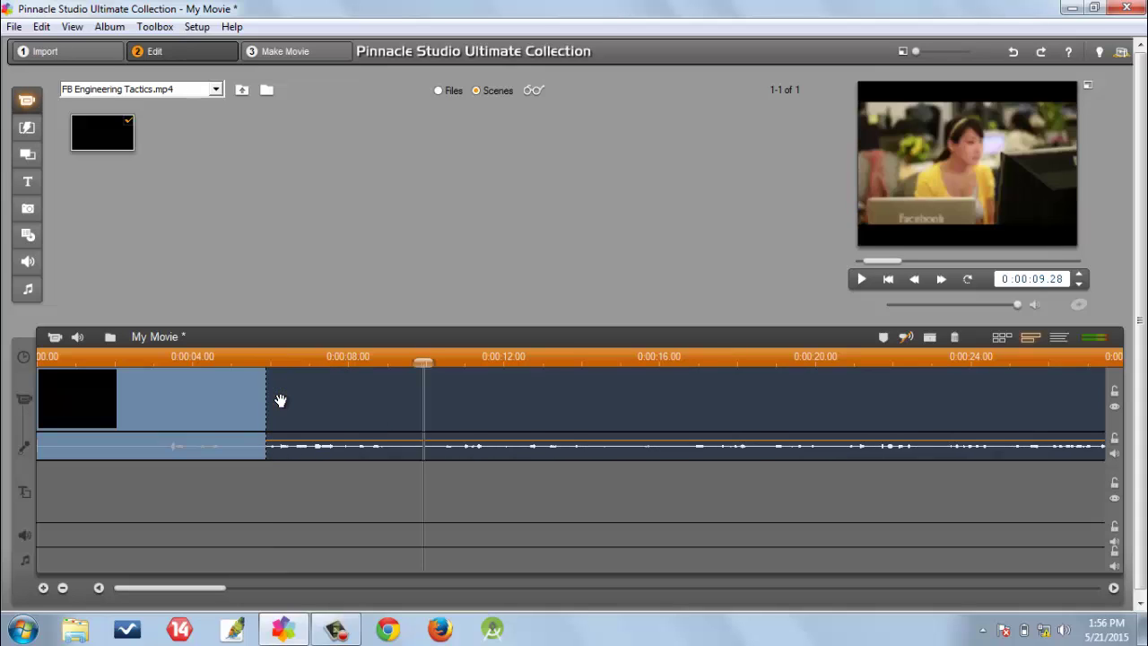
{"action": "key", "text": "ctrl+y"}
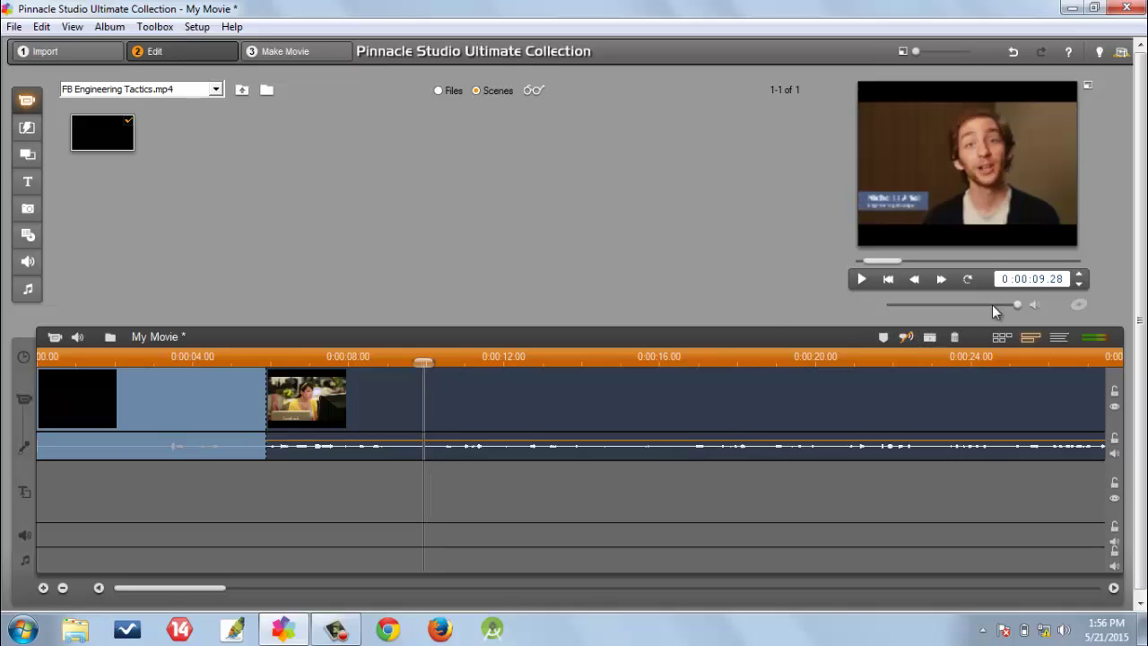
- Cut away the section between the first split and a new split at 0:00:09.29, and move the playhead to 0:00:11.23
{"action": "left_click", "coordinate": [1079, 277]}
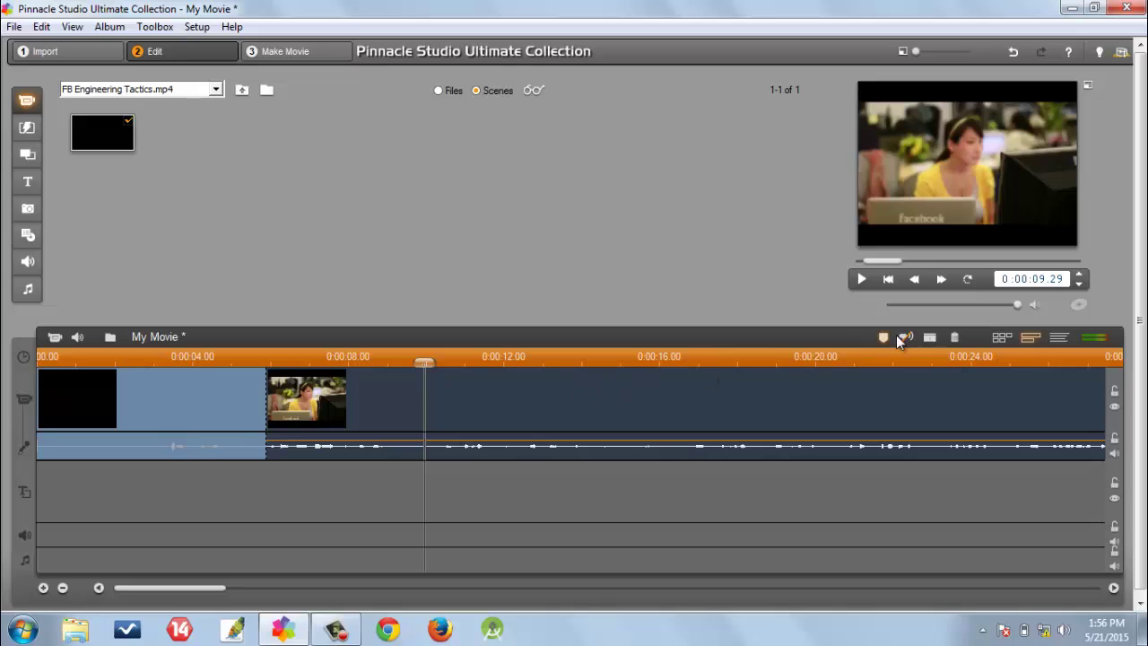
{"action": "left_click", "coordinate": [930, 338]}
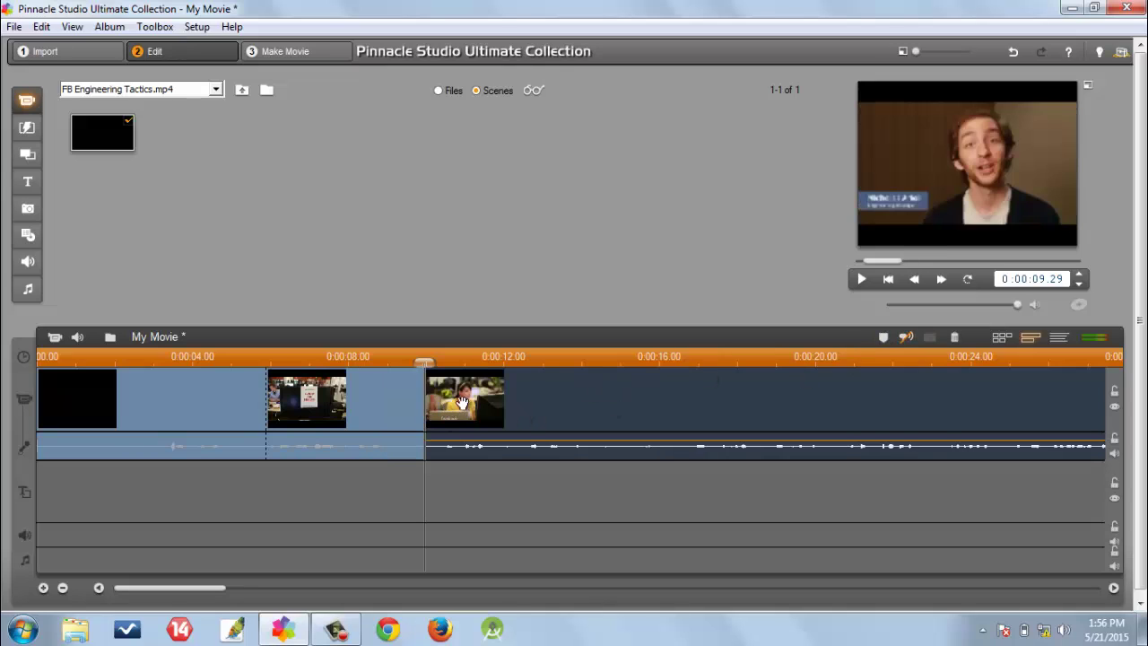
{"action": "left_click", "coordinate": [375, 397]}
{"action": "key", "text": "Delete"}
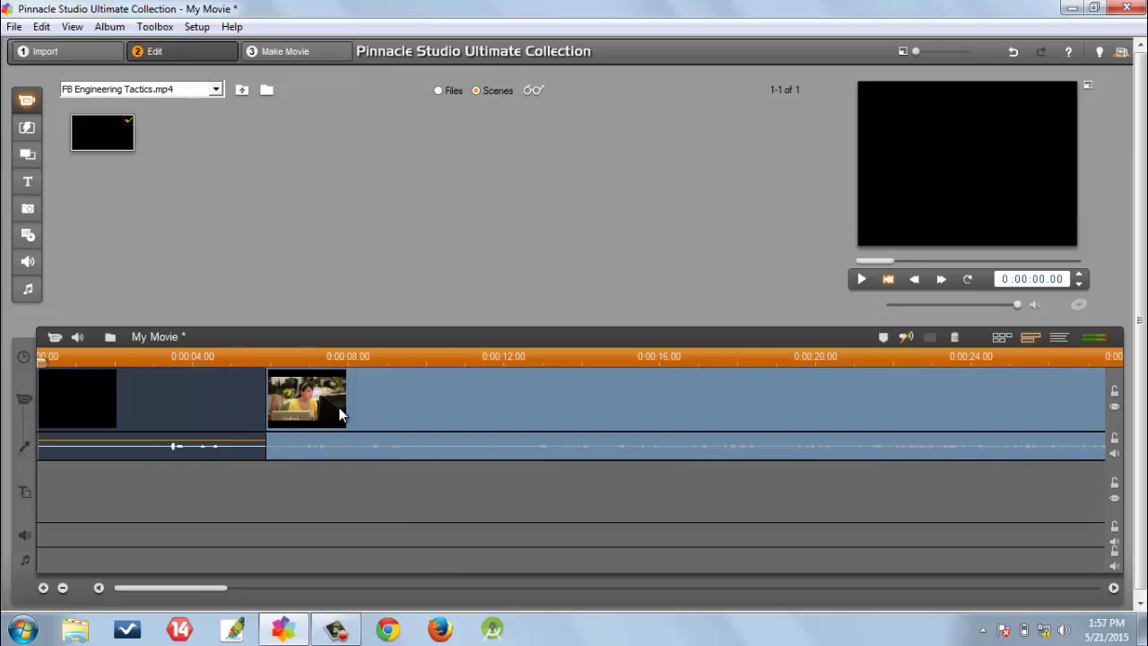
{"action": "left_click_drag", "start_coordinate": [267, 360], "coordinate": [495, 356]}
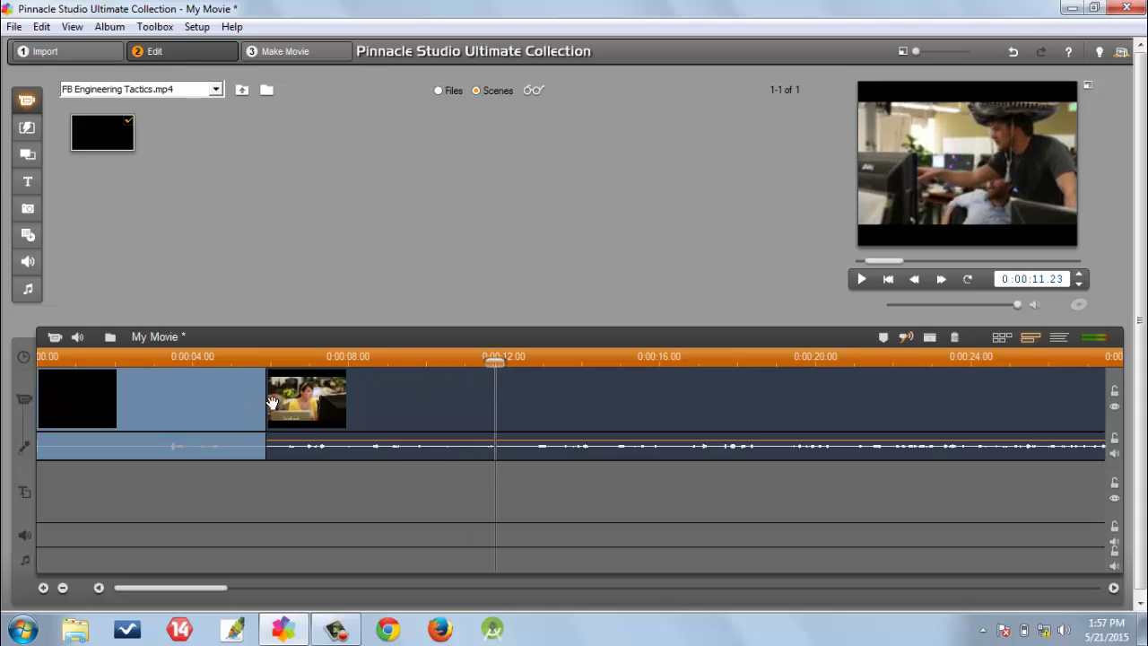
- Trim the second clip's start to the playhead at 0:00:11.23 and cut off everything after 0:00:20.02
{"action": "left_click_drag", "start_coordinate": [267, 403], "coordinate": [494, 404]}
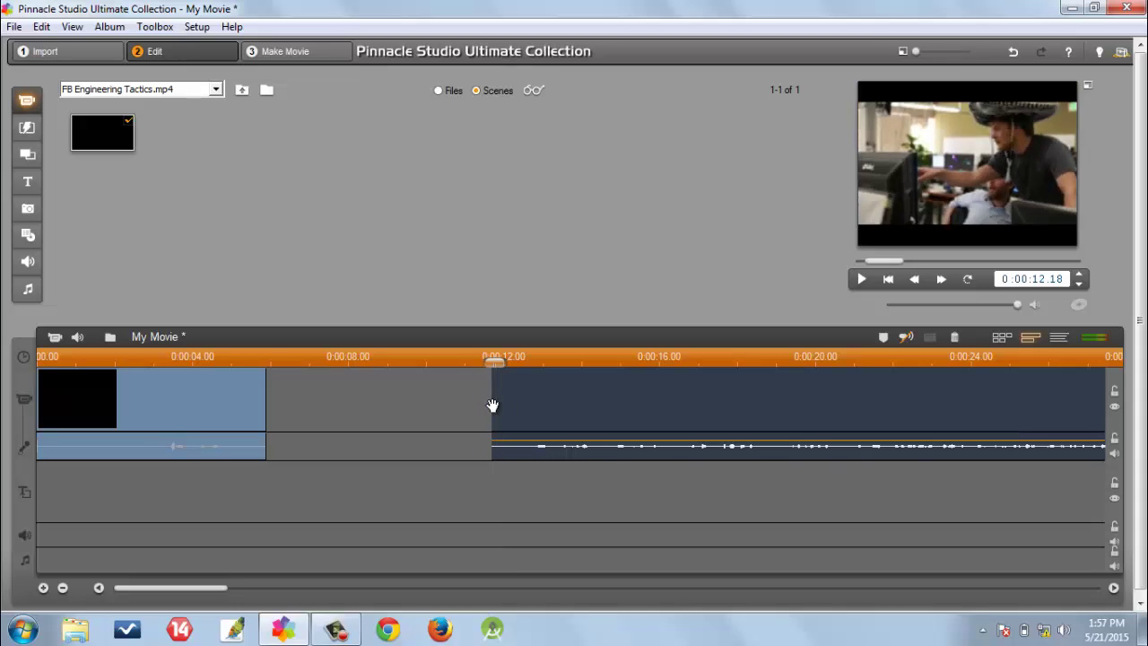
{"action": "left_click_drag", "start_coordinate": [268, 362], "coordinate": [816, 361]}
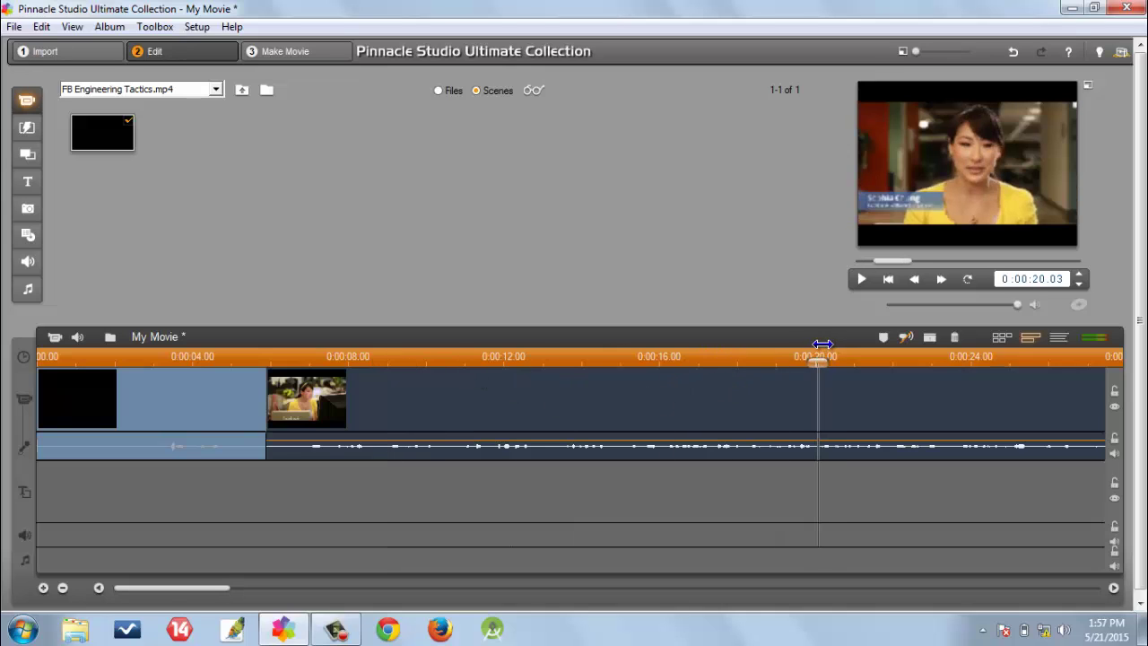
{"action": "left_click", "coordinate": [929, 337]}
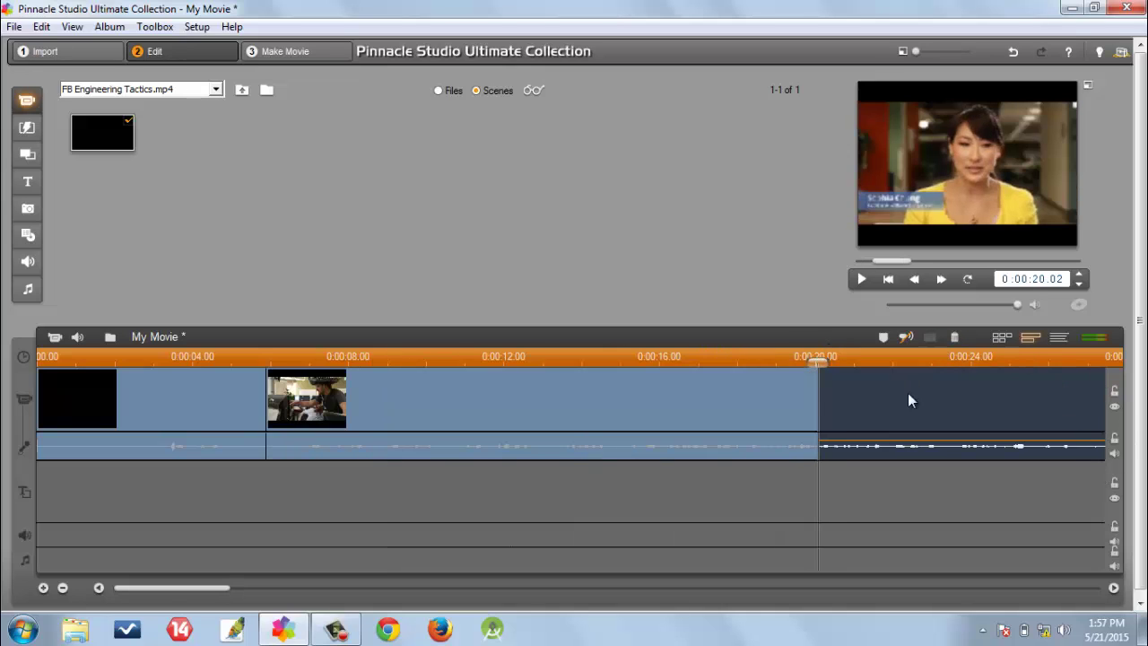
{"action": "key", "text": "Delete"}
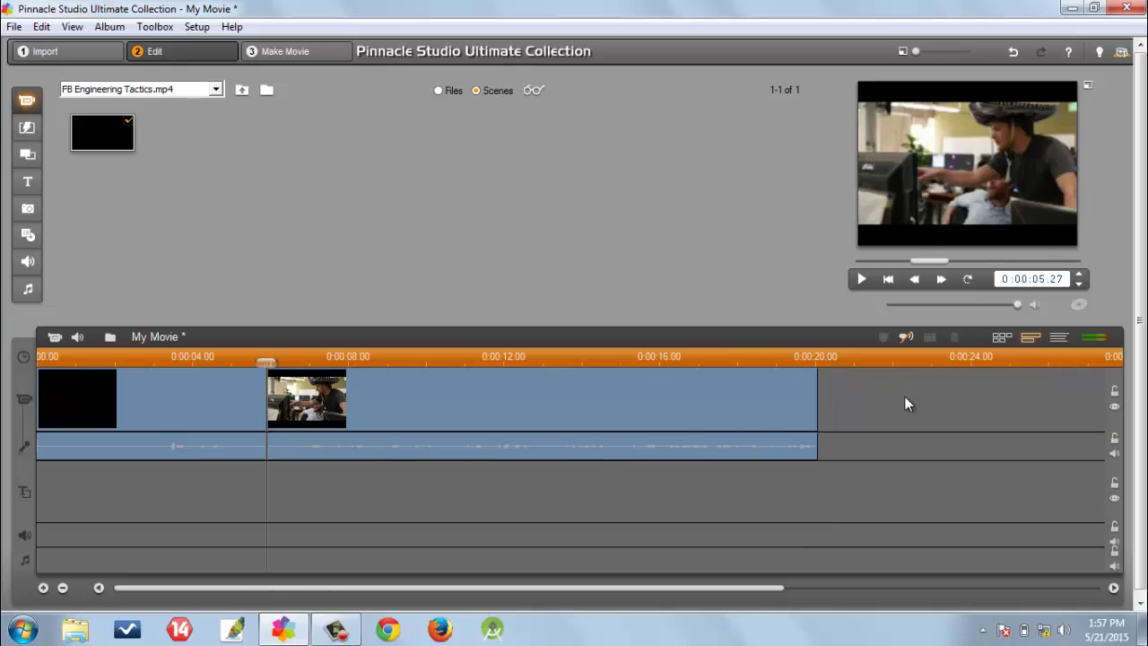
{"action": "key", "text": "Home"}
{"action": "key", "text": "ctrl+a"}
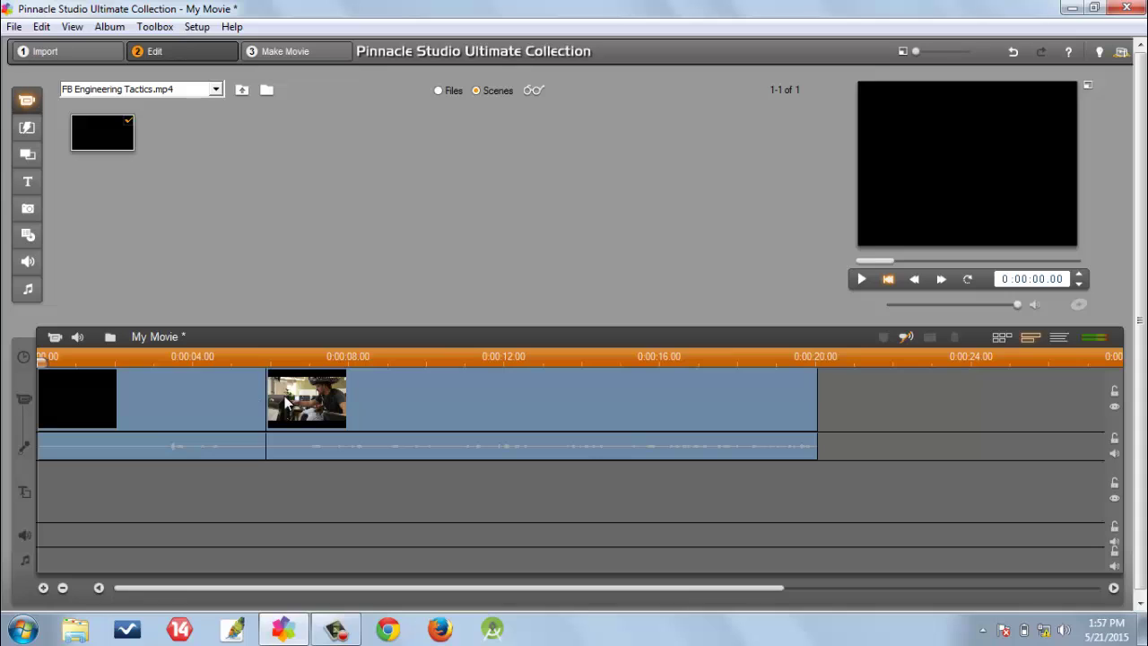
- Display the 2D transitions and play back the hard cut between the two clips from about 0:00:05.16
{"action": "left_click", "coordinate": [26, 130]}
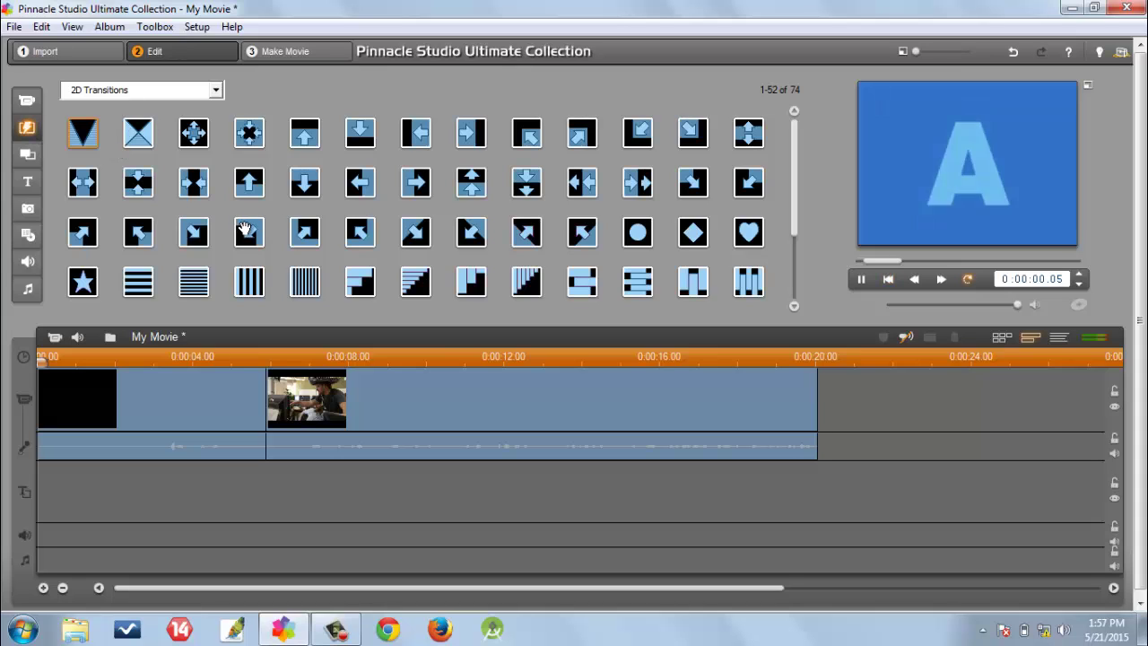
{"action": "left_click", "coordinate": [263, 410]}
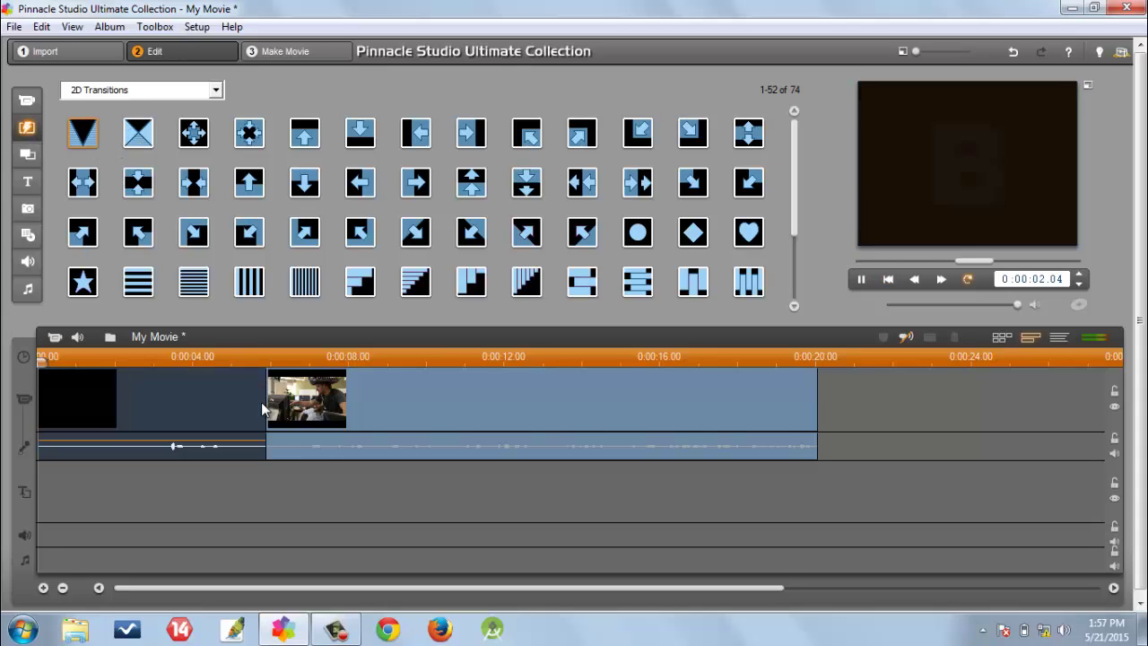
{"action": "left_click_drag", "start_coordinate": [195, 355], "coordinate": [252, 357]}
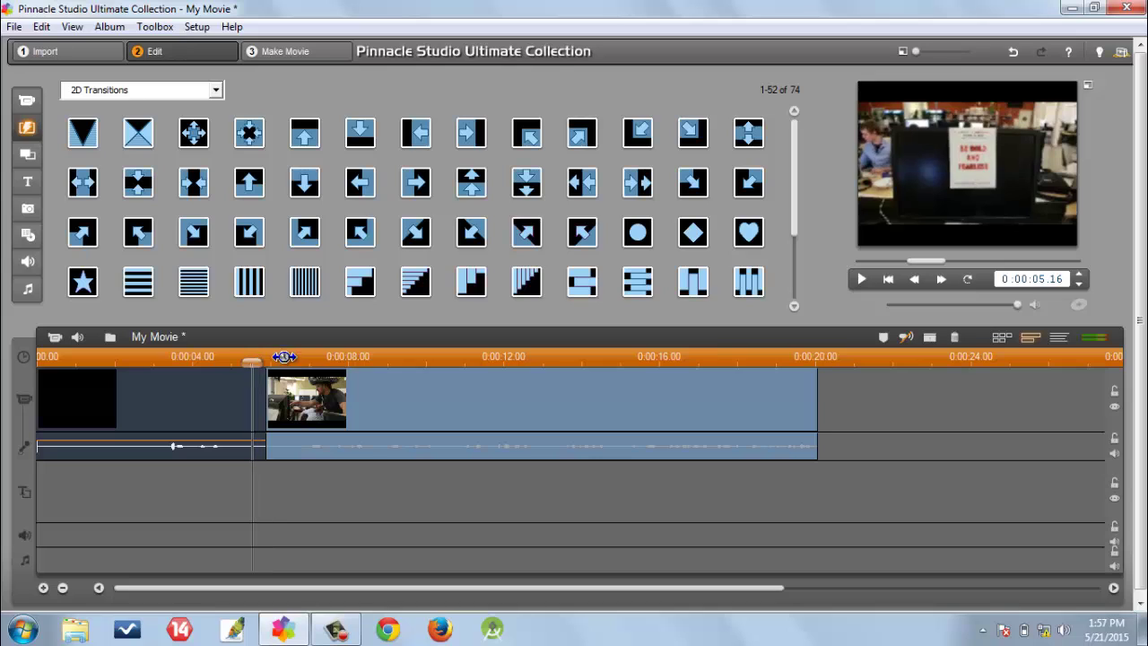
{"action": "left_click", "coordinate": [861, 279]}
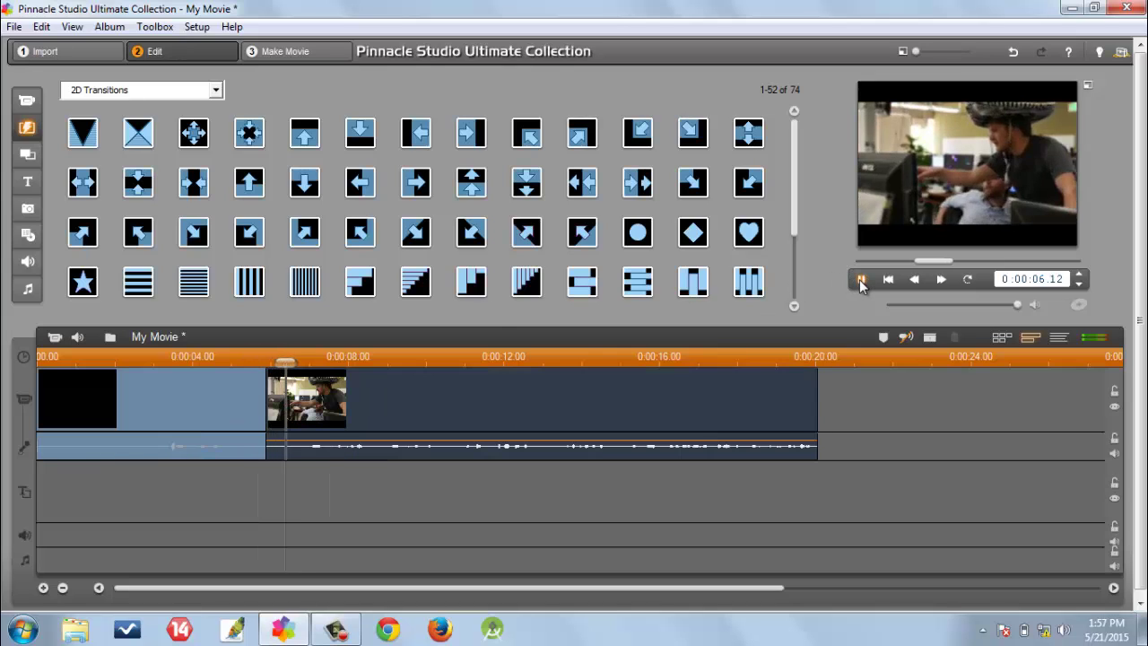
{"action": "left_click", "coordinate": [861, 279]}
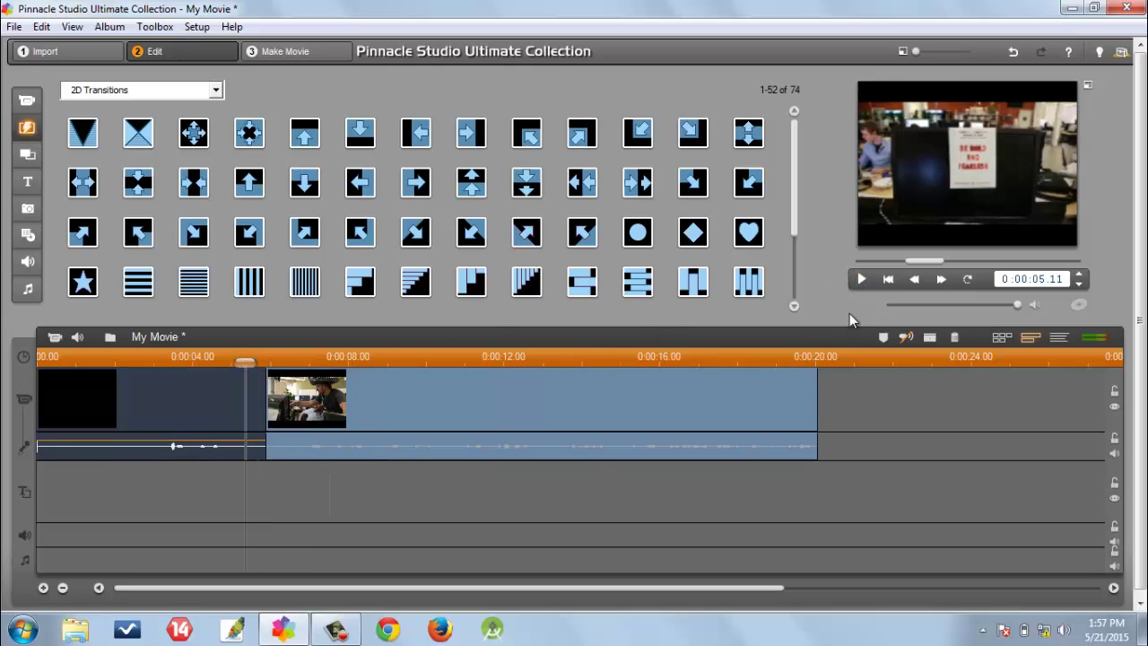
{"action": "left_click", "coordinate": [861, 279]}
{"action": "left_click", "coordinate": [861, 278]}
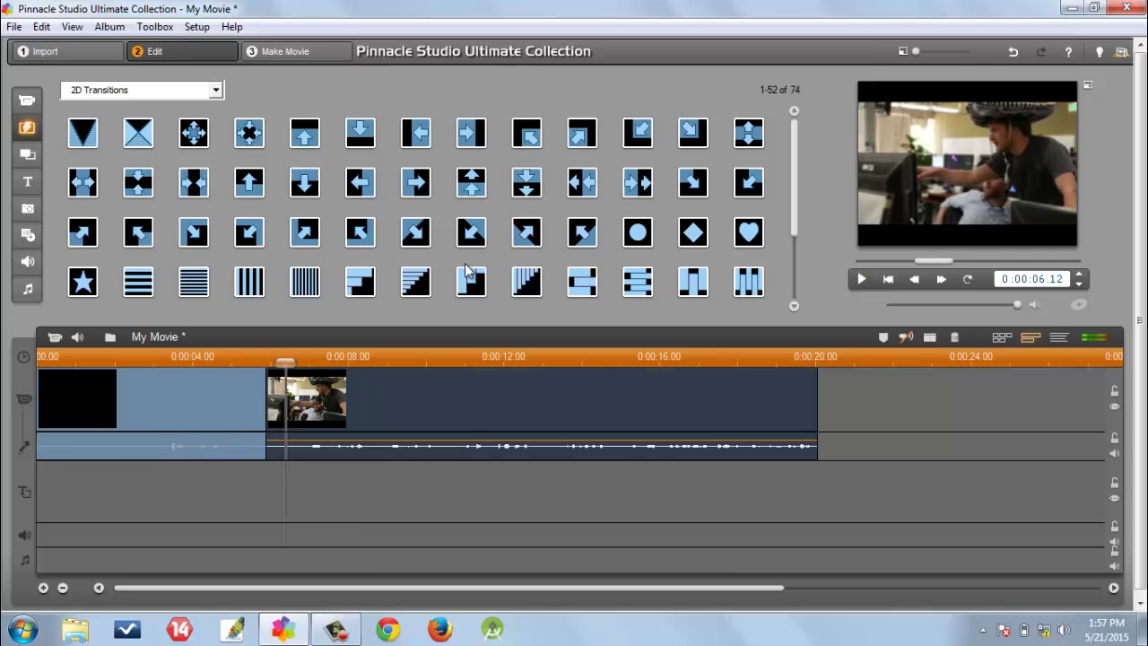
- Add a Dissolve transition between the two clips and shorten it to about 5 frames
{"action": "left_click_drag", "start_coordinate": [138, 132], "coordinate": [261, 401]}
{"action": "left_click", "coordinate": [227, 402]}
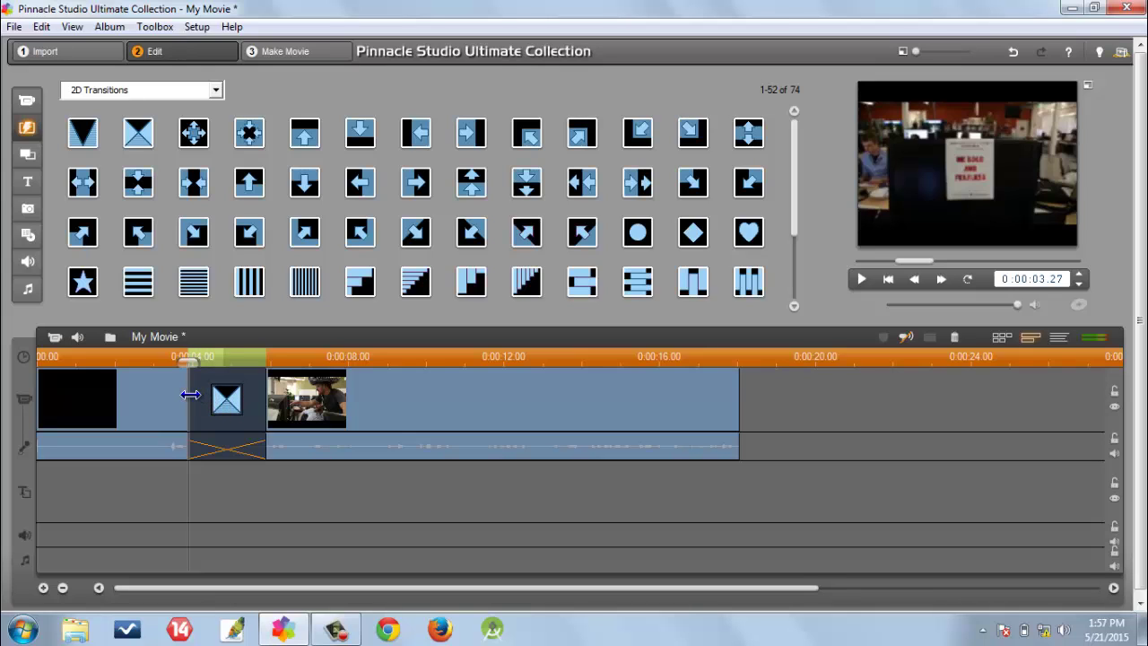
{"action": "left_click_drag", "start_coordinate": [194, 394], "coordinate": [260, 398]}
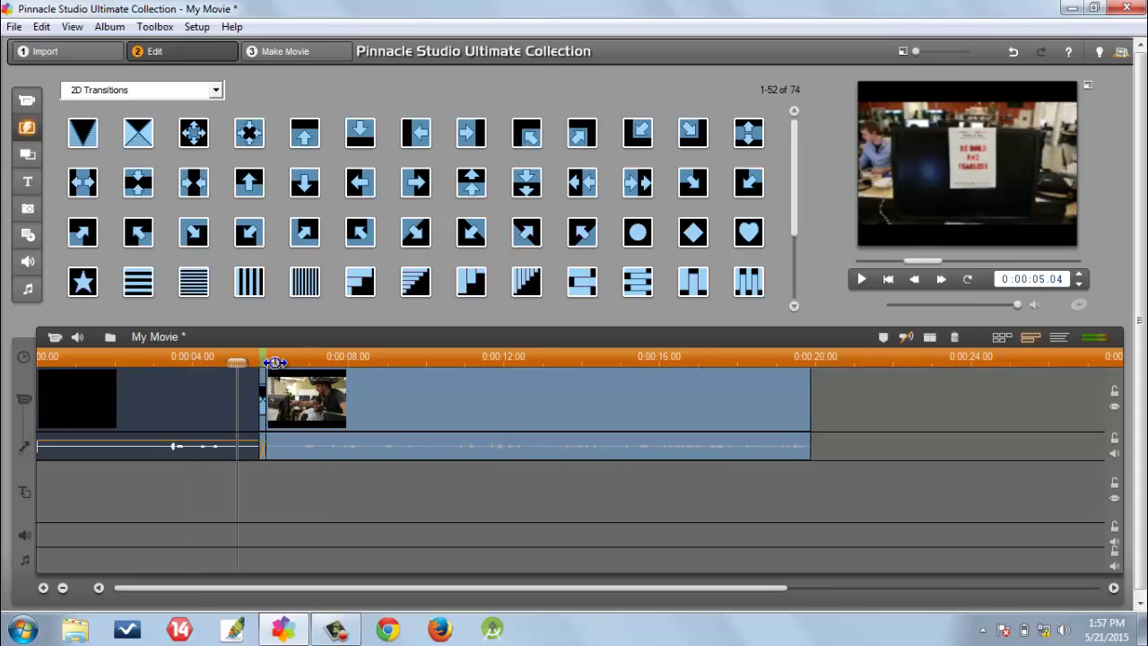
- Play back across the shortened Dissolve from about 0:00:05.03, at normal and fast speed
{"action": "left_click", "coordinate": [861, 279]}
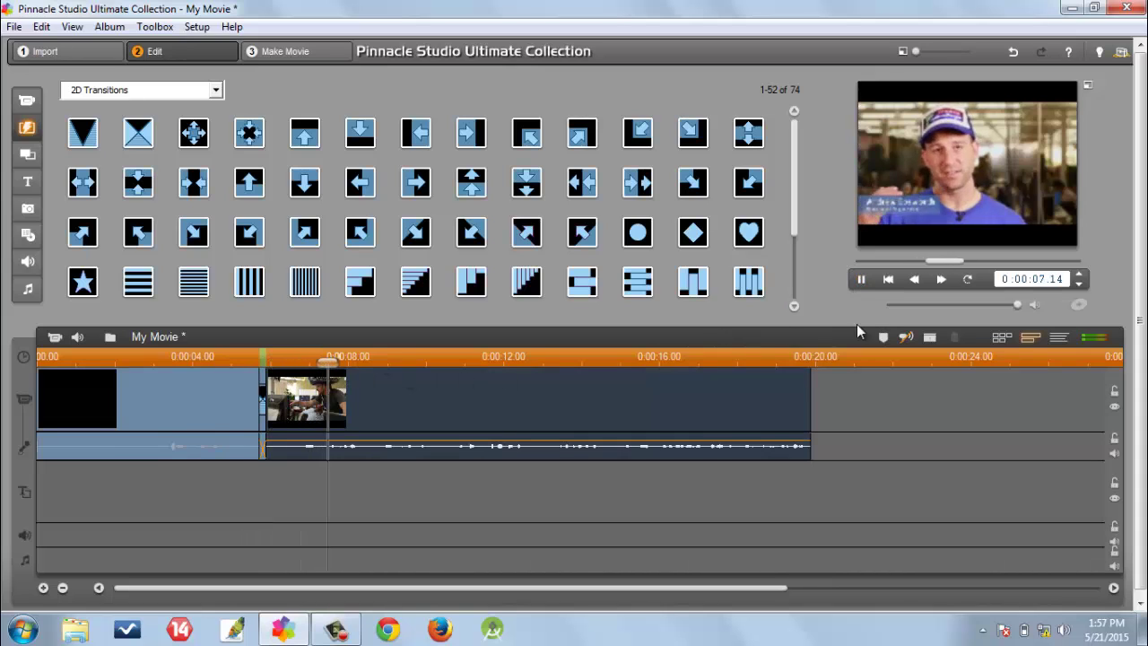
{"action": "left_click", "coordinate": [859, 280]}
{"action": "left_click_drag", "start_coordinate": [350, 365], "coordinate": [235, 362]}
{"action": "left_click", "coordinate": [941, 281]}
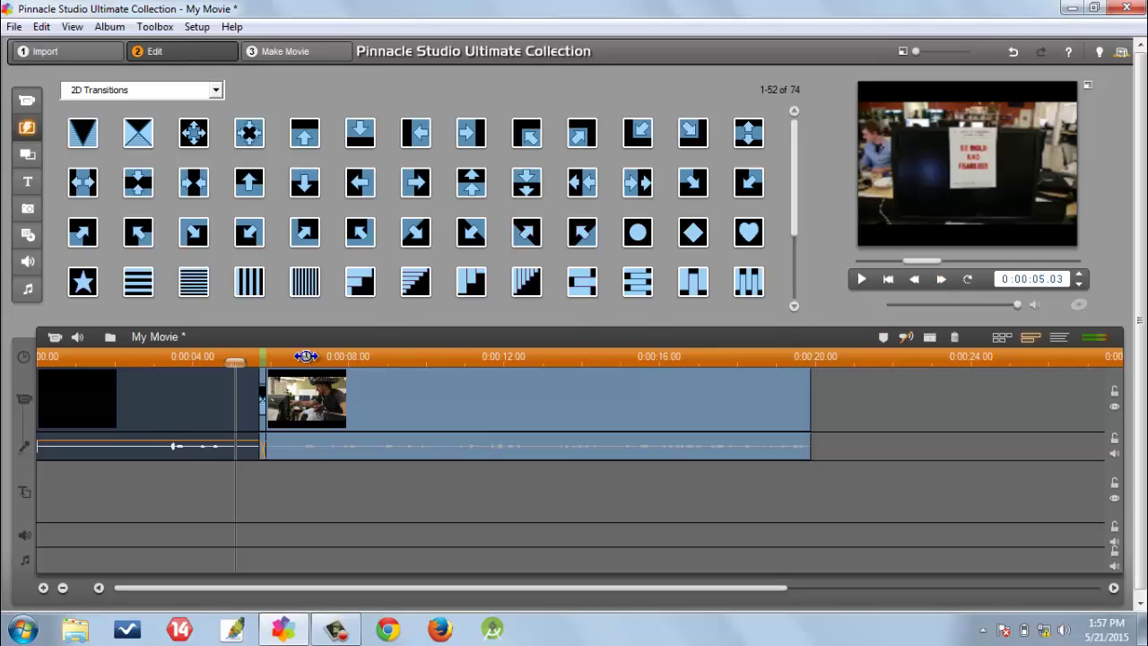
{"action": "left_click", "coordinate": [942, 281]}
{"action": "left_click", "coordinate": [942, 283]}
{"action": "left_click", "coordinate": [945, 283]}
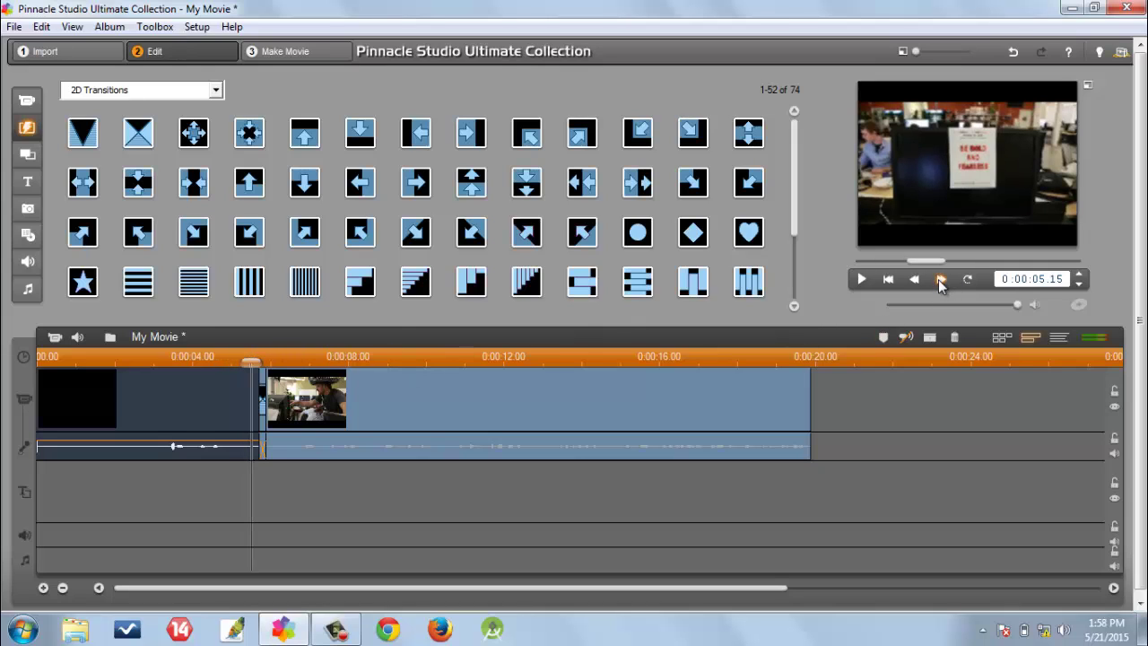
{"action": "left_click", "coordinate": [940, 282]}
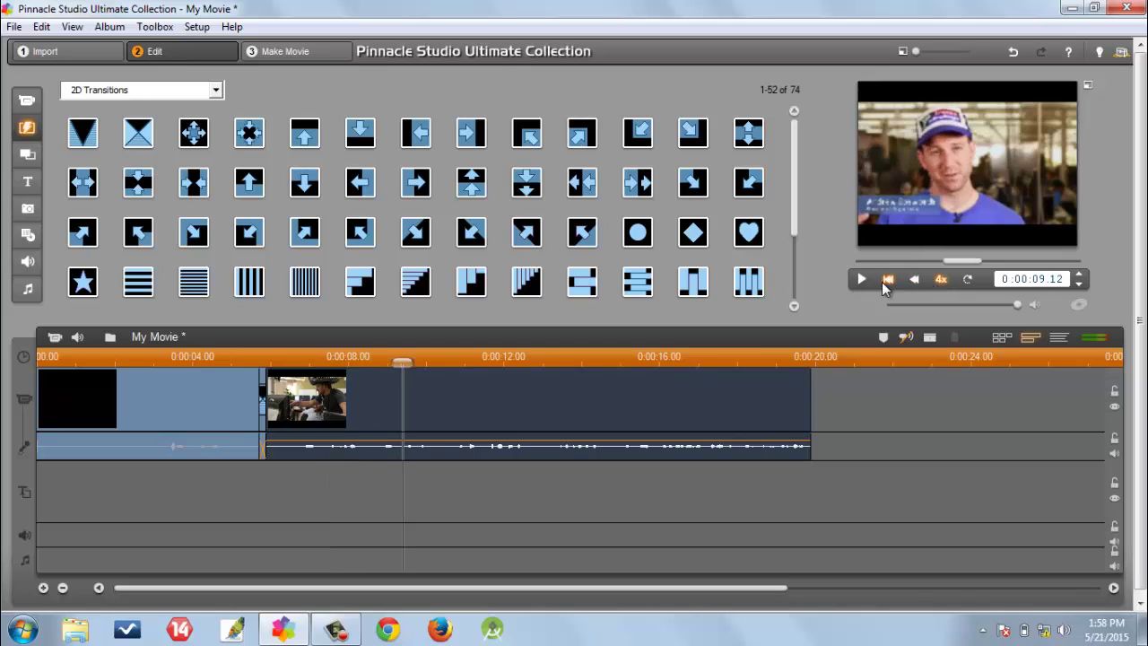
{"action": "left_click", "coordinate": [870, 282]}
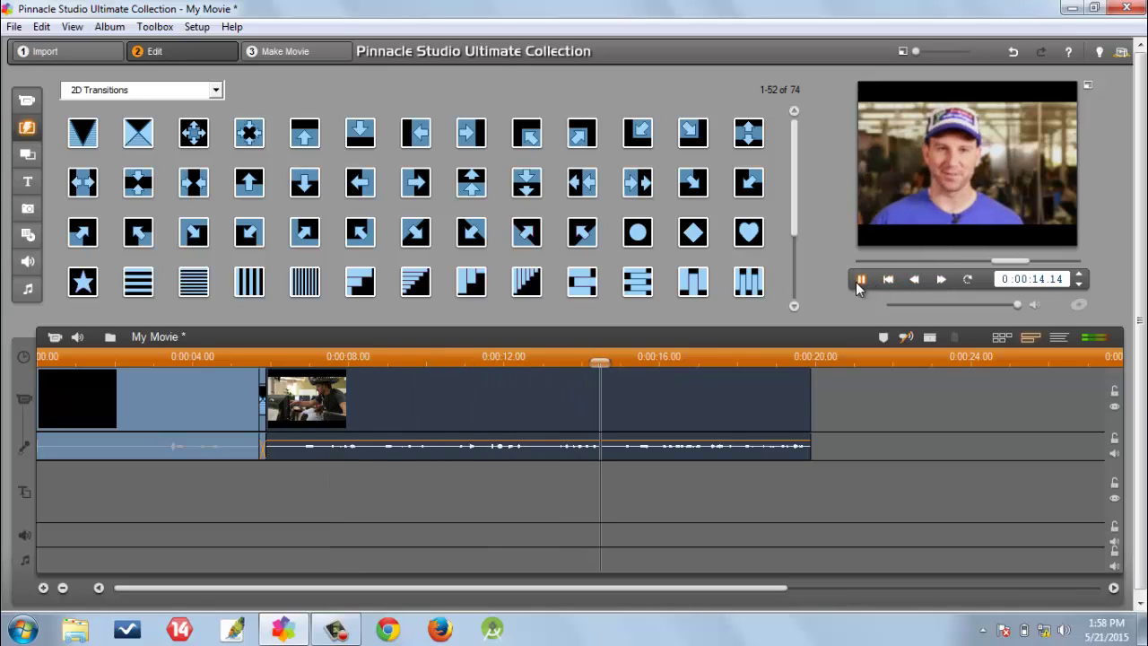
- Advance frame by frame from just before the Dissolve to 0:00:05.24 to examine how the two pictures blend
{"action": "left_click_drag", "start_coordinate": [621, 364], "coordinate": [244, 364]}
{"action": "left_click", "coordinate": [1080, 276]}
{"action": "left_click", "coordinate": [1080, 276]}
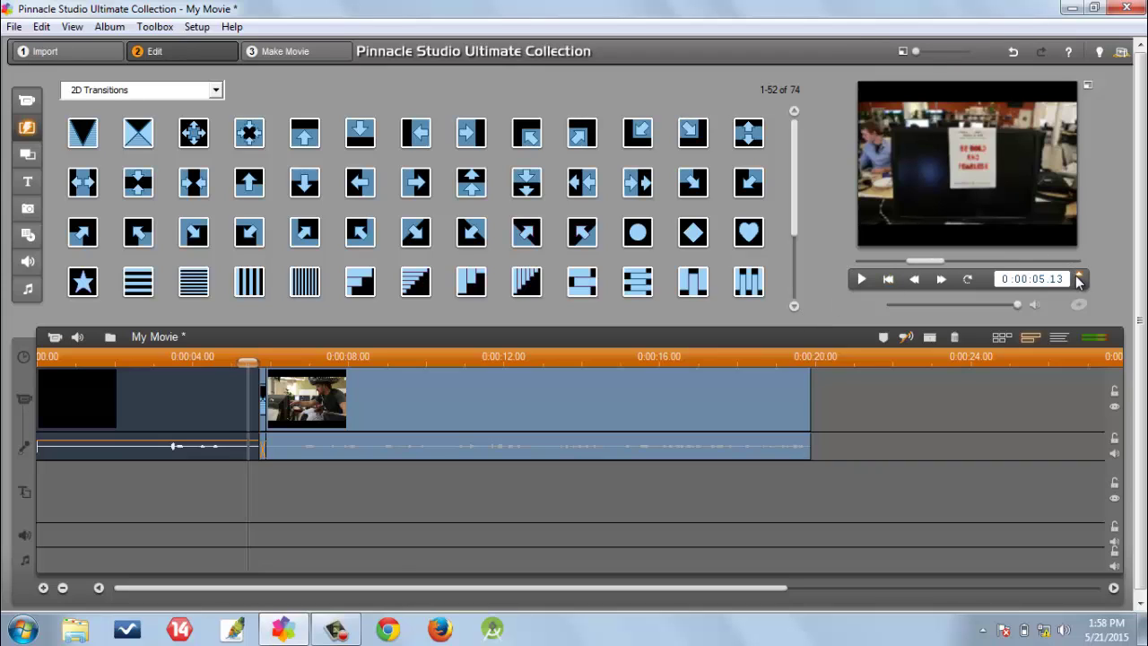
{"action": "left_click", "coordinate": [1080, 276]}
{"action": "left_click", "coordinate": [1079, 276]}
{"action": "left_click", "coordinate": [1079, 277]}
{"action": "left_click", "coordinate": [1079, 276]}
{"action": "left_click", "coordinate": [1080, 276]}
{"action": "left_click", "coordinate": [1079, 277]}
{"action": "left_click", "coordinate": [1080, 277]}
{"action": "left_click", "coordinate": [1080, 277]}
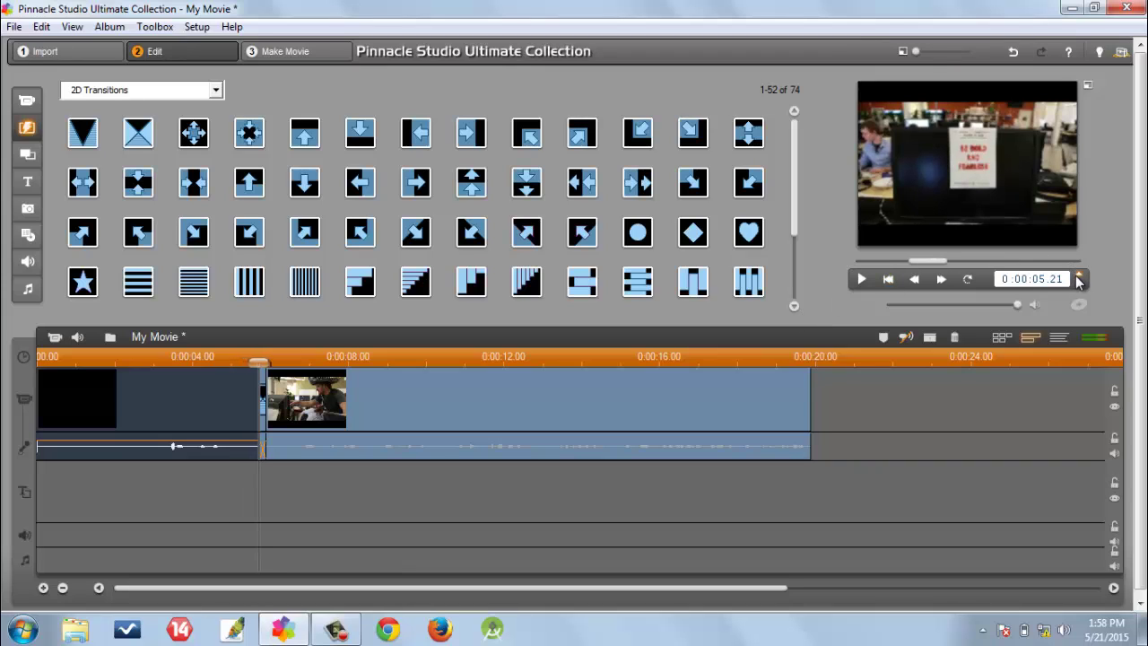
{"action": "left_click", "coordinate": [1080, 276]}
{"action": "left_click", "coordinate": [1080, 276]}
{"action": "left_click", "coordinate": [1079, 279]}
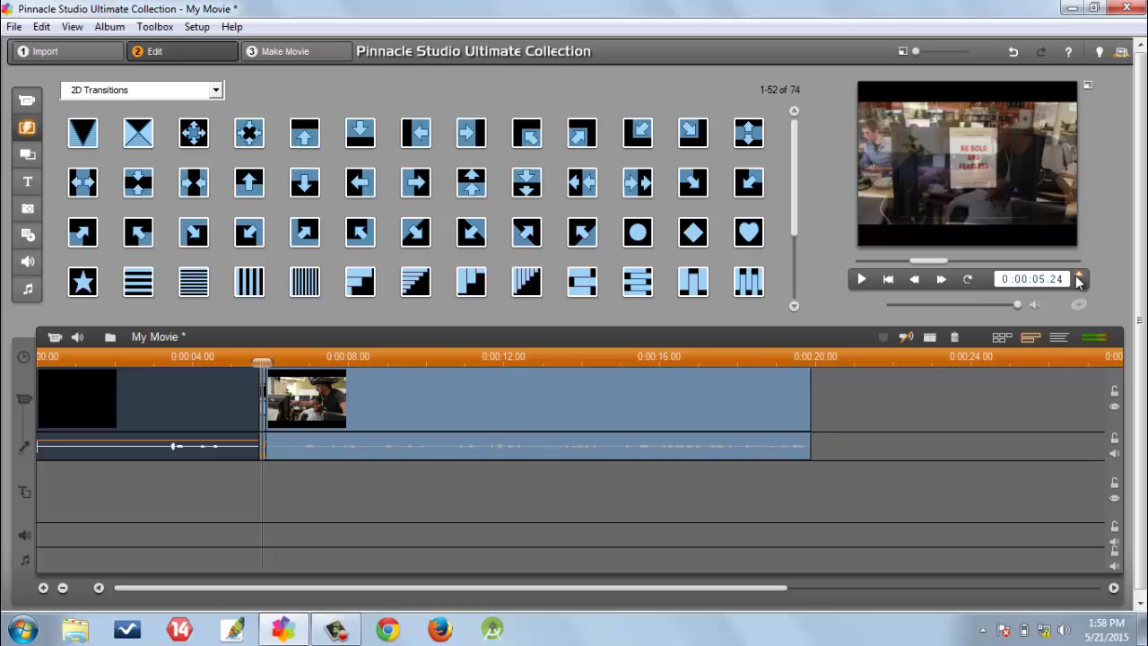
{"action": "left_click", "coordinate": [1079, 278]}
{"action": "left_click", "coordinate": [280, 404]}
{"action": "left_click", "coordinate": [263, 356]}
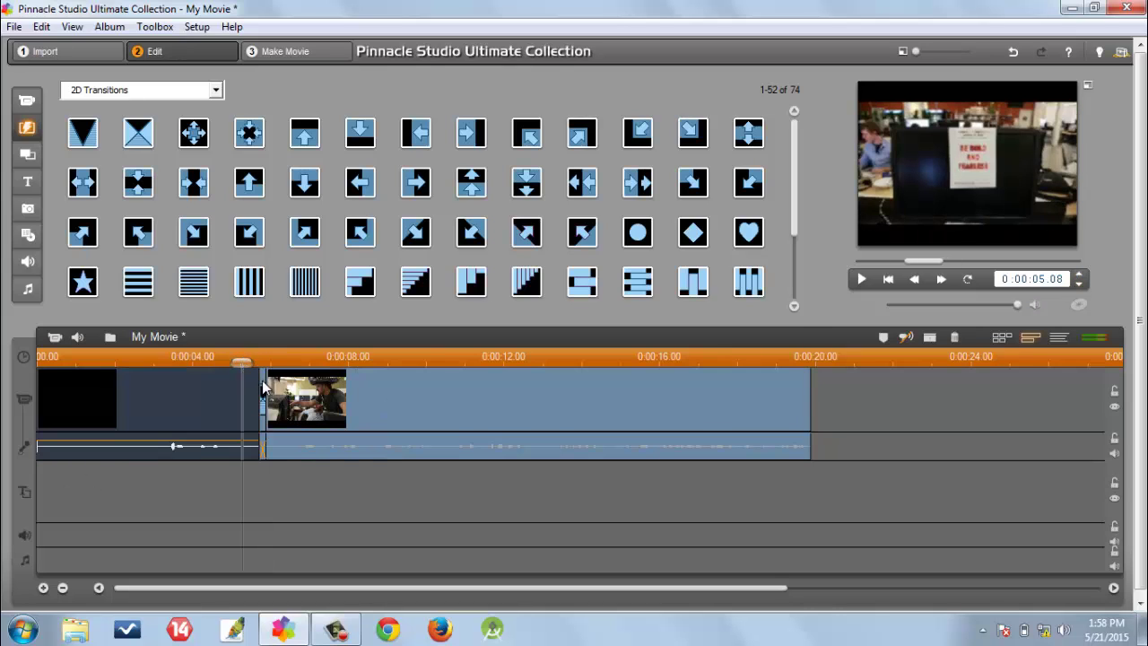
- Set the Dissolve's duration to 0:00:00.13 in its clip properties, and close the properties
{"action": "right_click", "coordinate": [266, 388]}
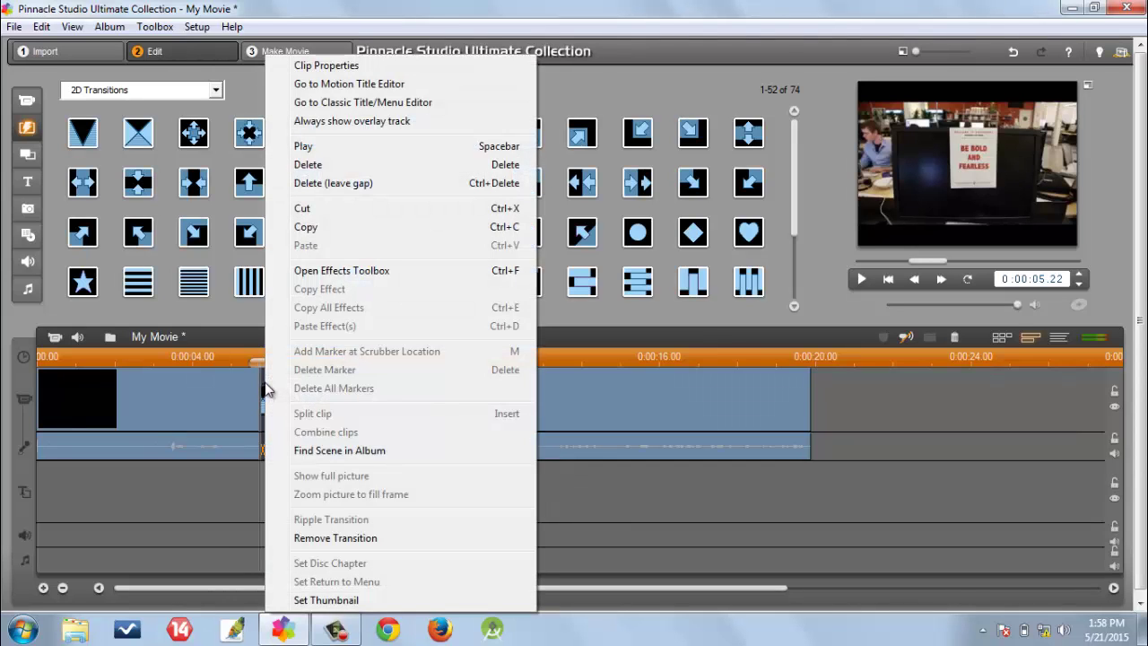
{"action": "left_click", "coordinate": [332, 68]}
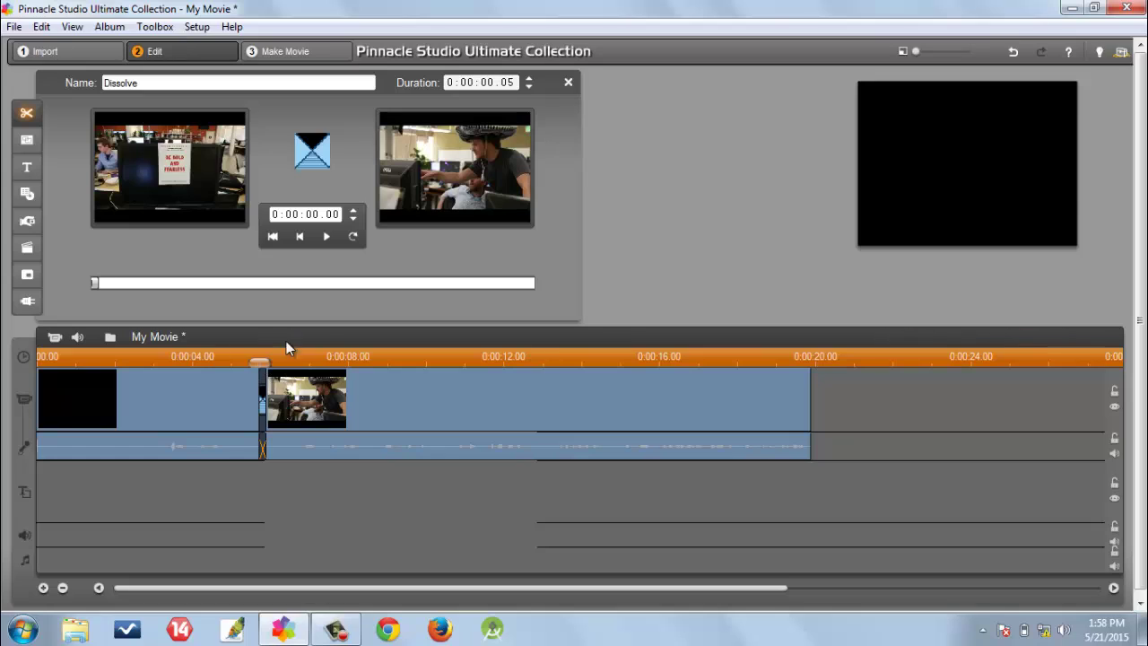
{"action": "left_click", "coordinate": [529, 80]}
{"action": "left_click", "coordinate": [529, 80]}
{"action": "left_click", "coordinate": [529, 80]}
{"action": "left_click", "coordinate": [529, 80]}
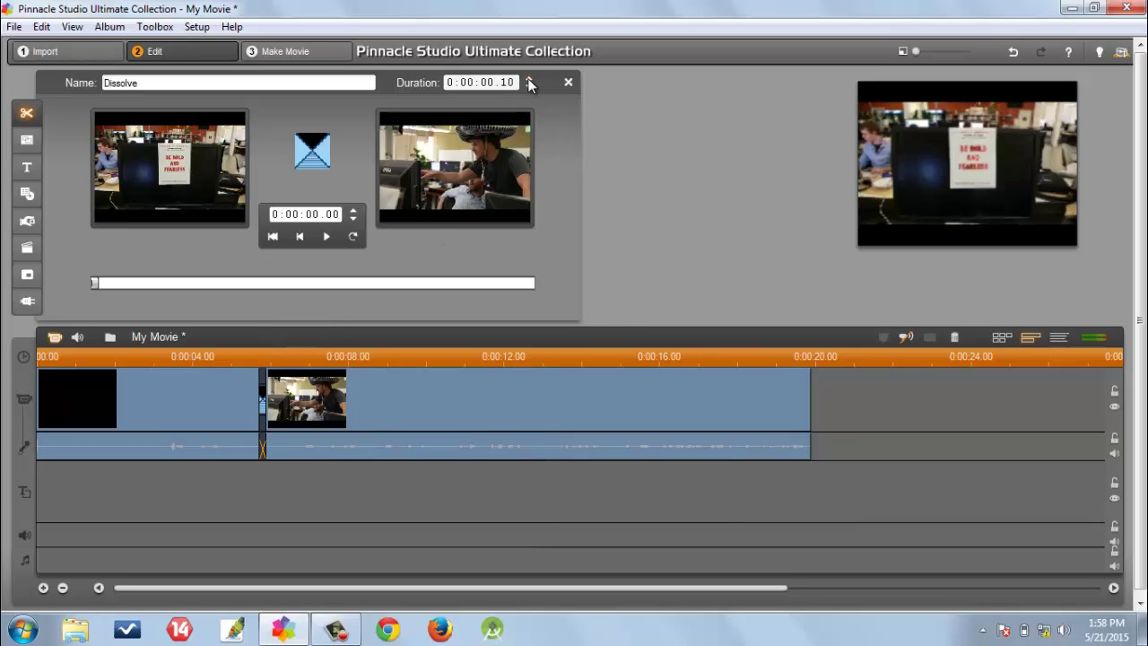
{"action": "left_click", "coordinate": [530, 79]}
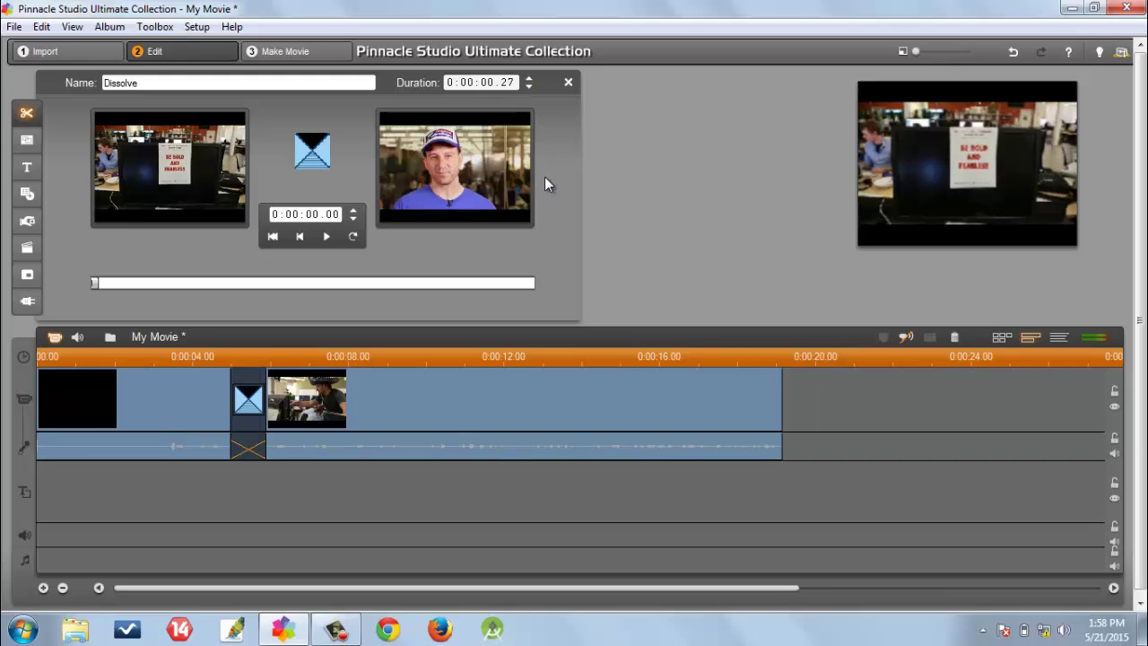
{"action": "left_click", "coordinate": [526, 89]}
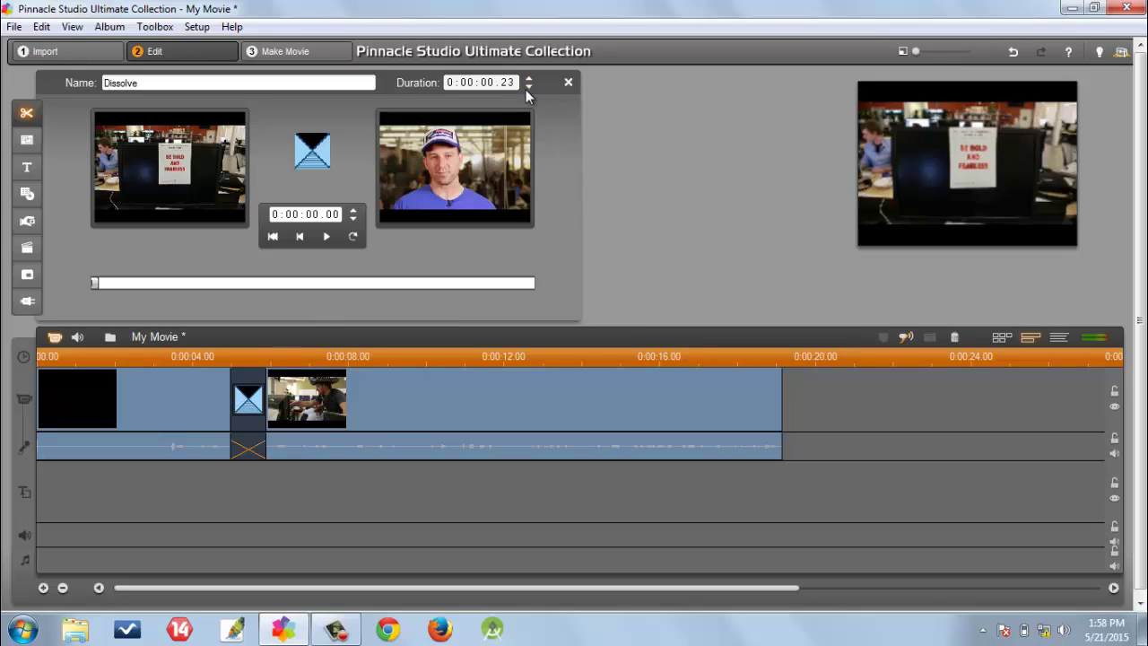
{"action": "left_click", "coordinate": [526, 89]}
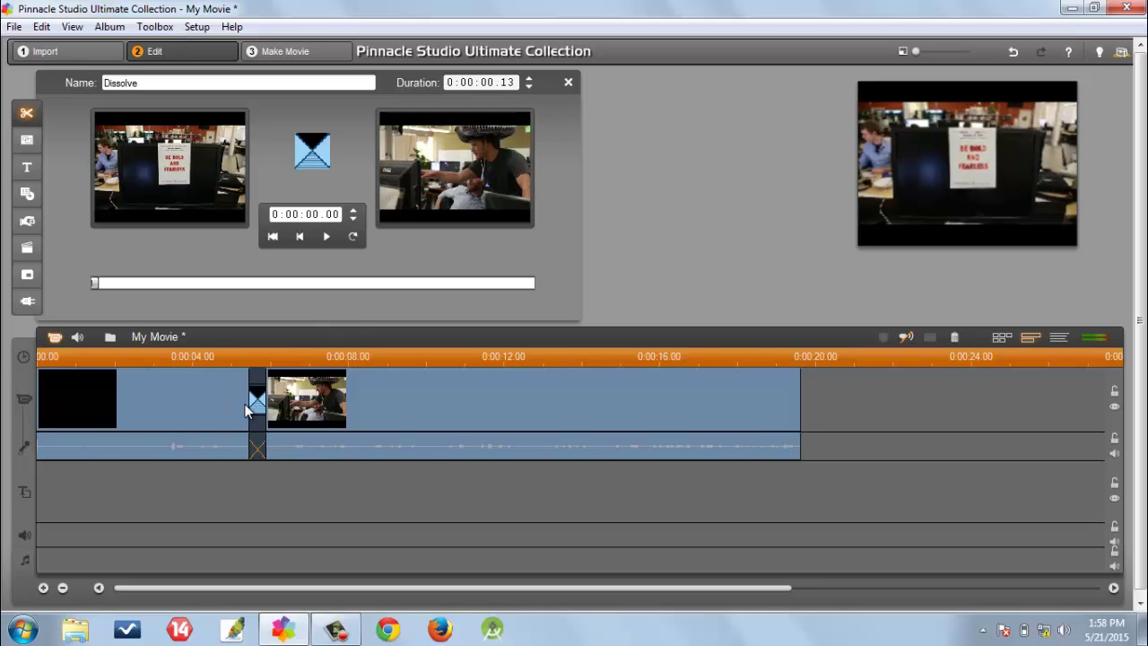
{"action": "left_click", "coordinate": [300, 413]}
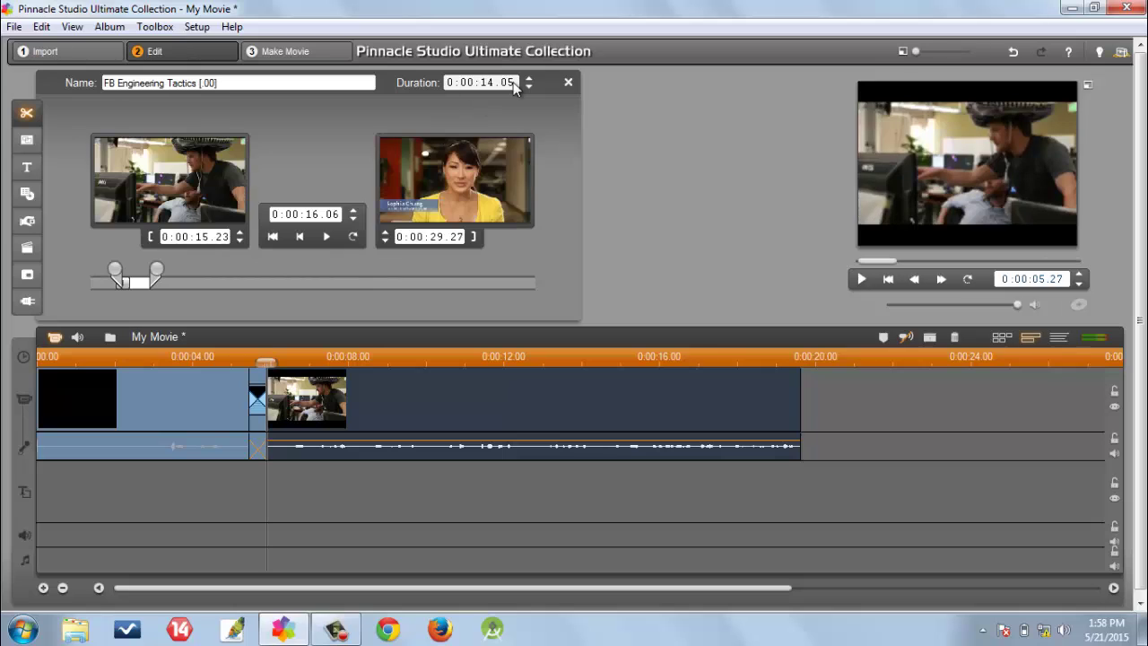
{"action": "left_click", "coordinate": [259, 400]}
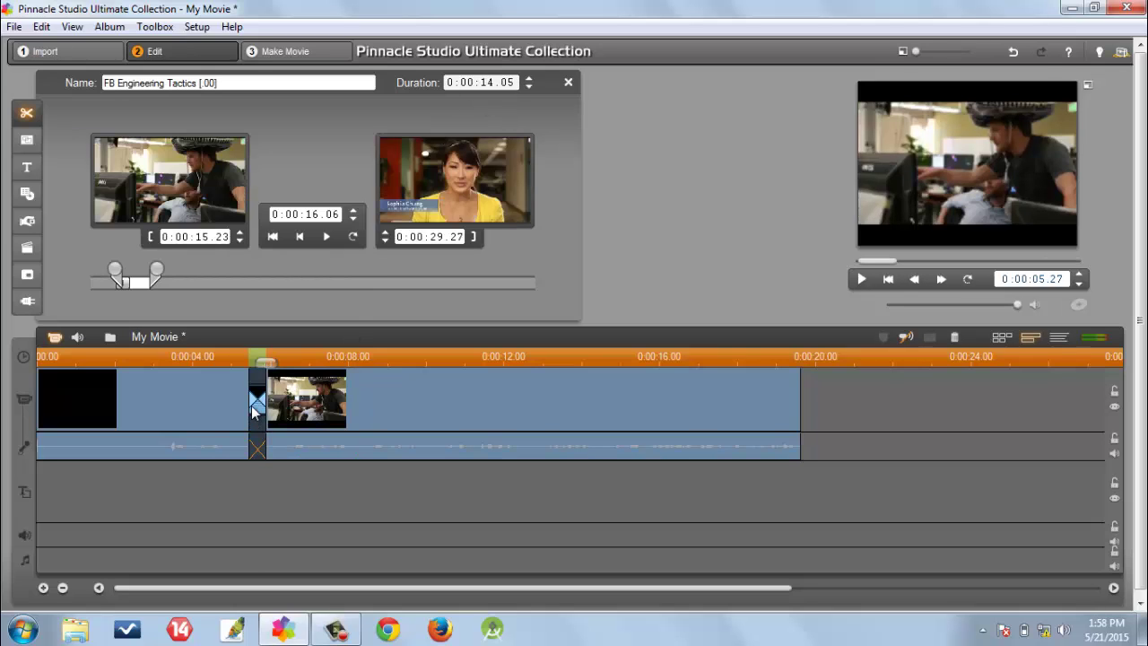
{"action": "left_click", "coordinate": [568, 82]}
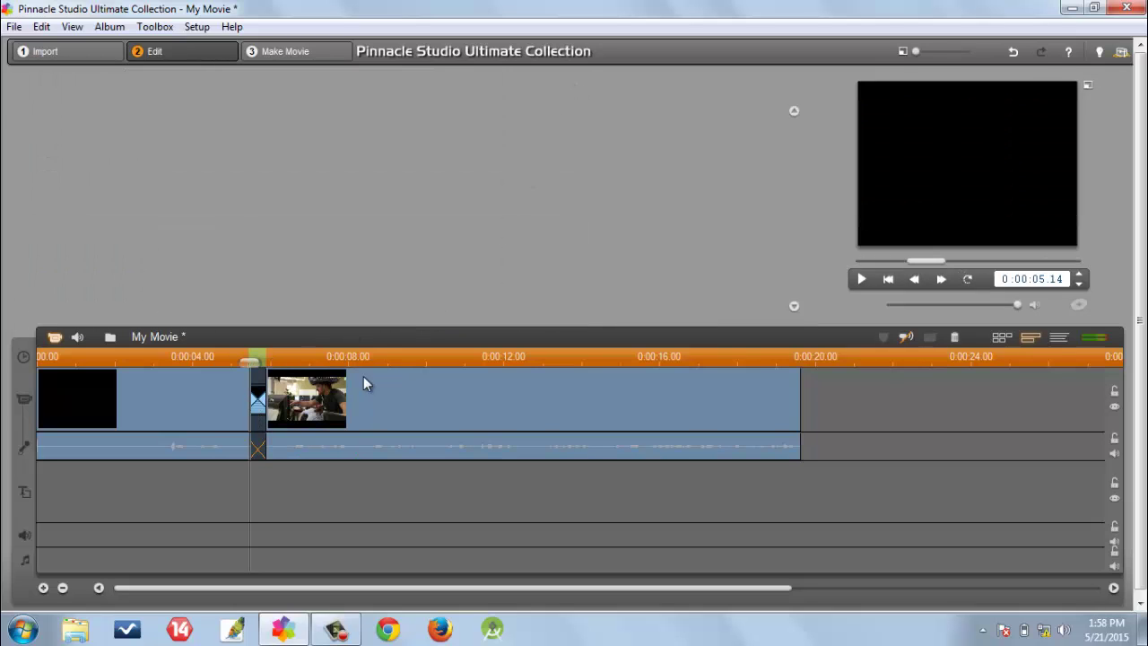
- Set the Dissolve's duration to 0:00:00.19 in its clip properties, and review the transition from just before it
{"action": "right_click", "coordinate": [256, 400]}
{"action": "left_click", "coordinate": [339, 70]}
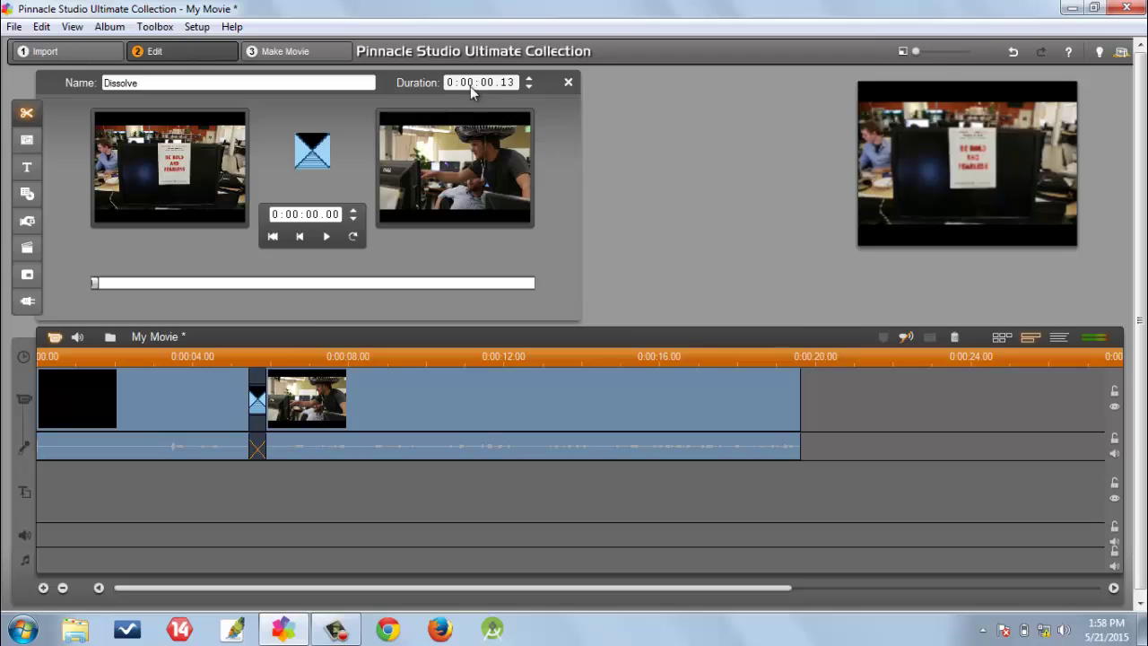
{"action": "left_click", "coordinate": [529, 82]}
{"action": "left_click", "coordinate": [529, 82]}
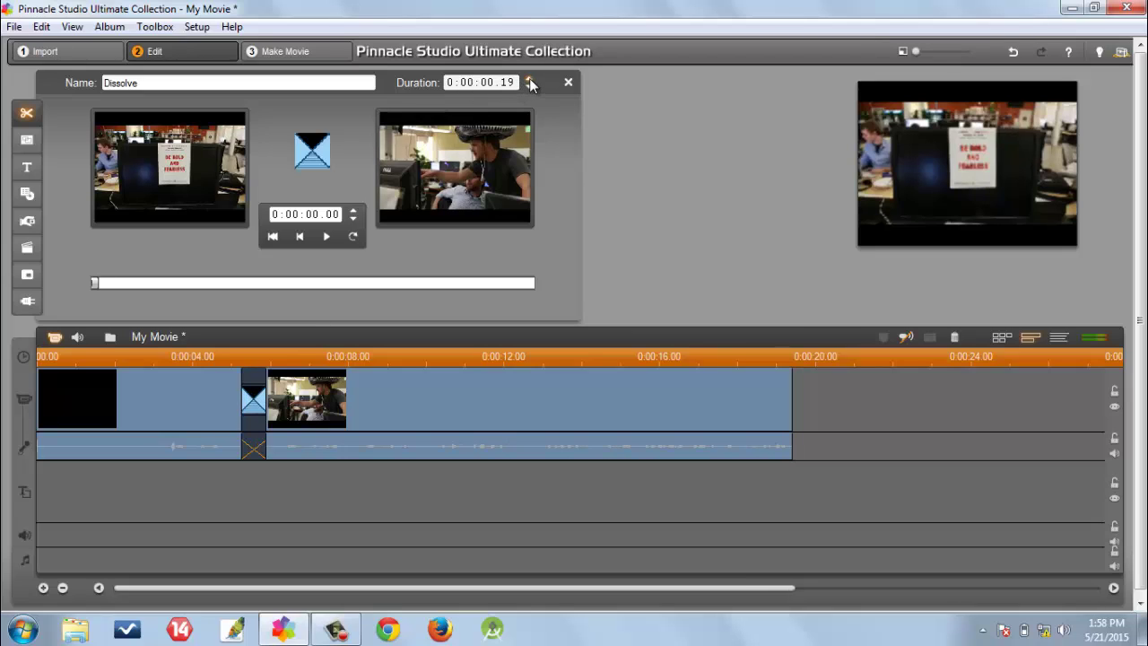
{"action": "left_click", "coordinate": [307, 410]}
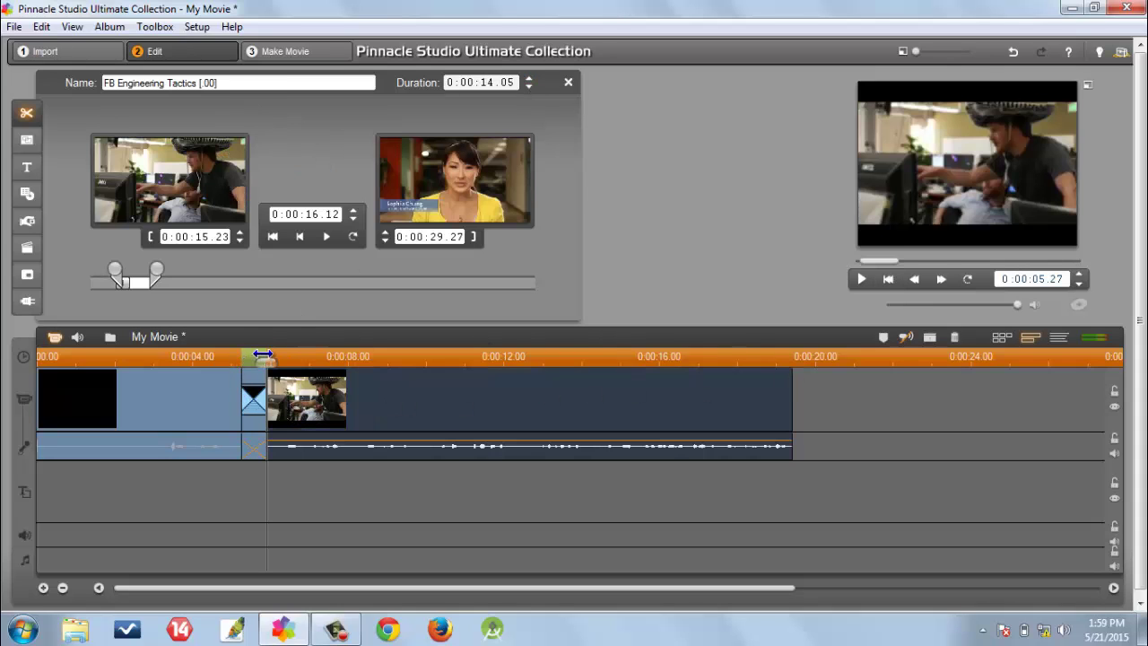
{"action": "left_click_drag", "start_coordinate": [260, 357], "coordinate": [210, 359]}
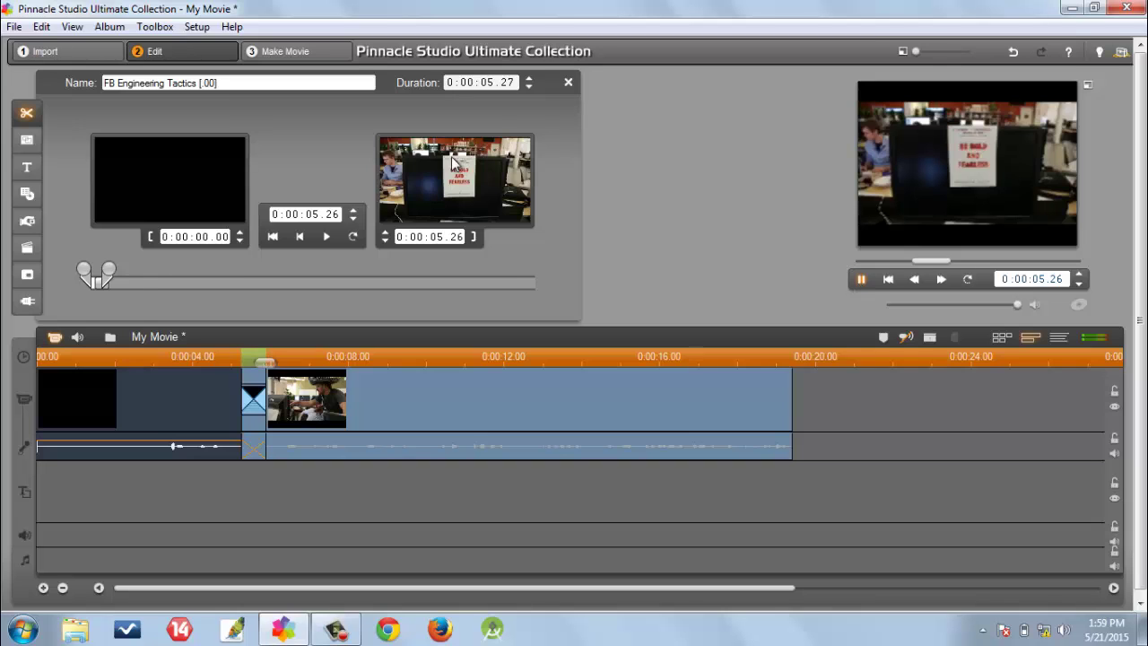
- Close the clip properties and play back across the Dissolve from just before it to 0:00:06.10
{"action": "left_click", "coordinate": [568, 81]}
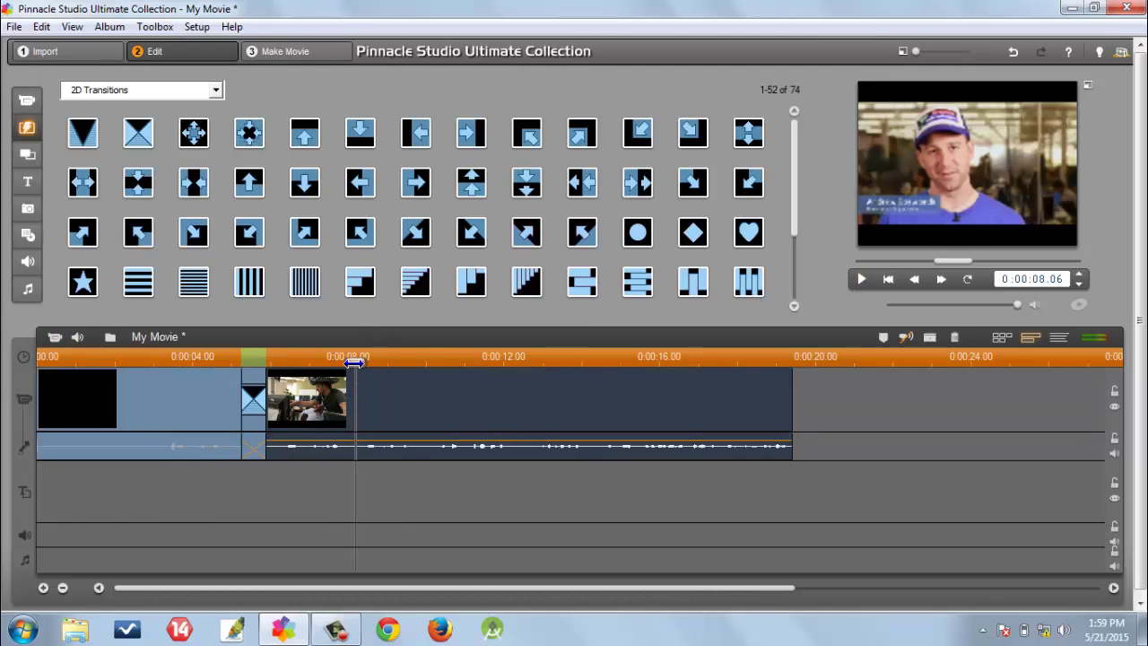
{"action": "left_click", "coordinate": [180, 399]}
{"action": "left_click", "coordinate": [858, 281]}
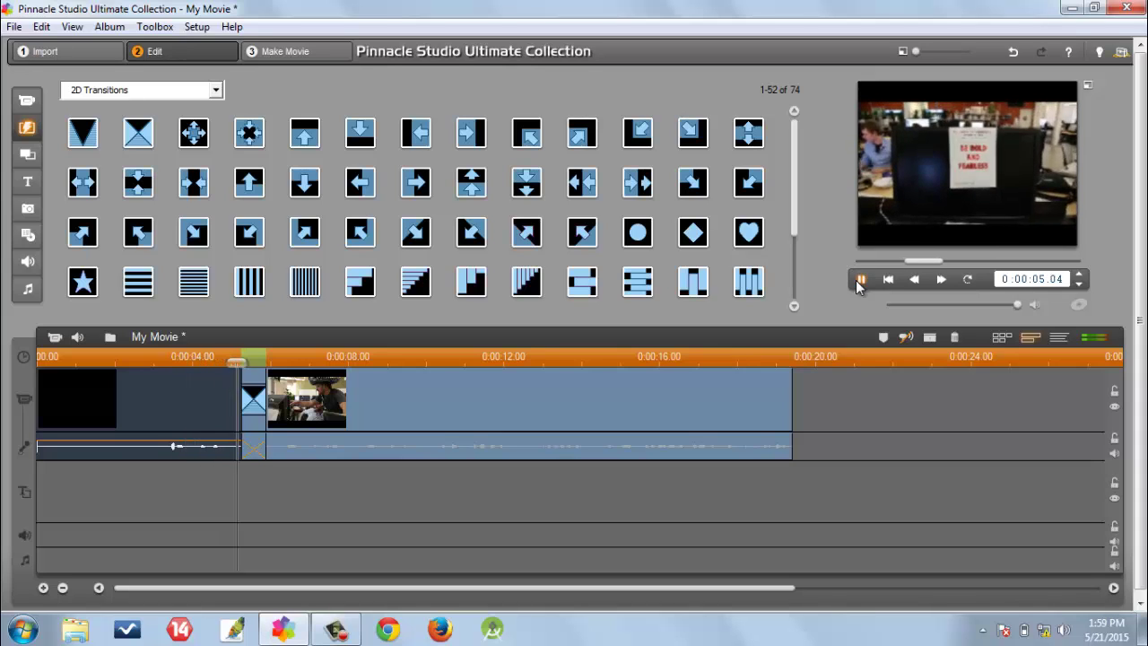
{"action": "left_click", "coordinate": [858, 282]}
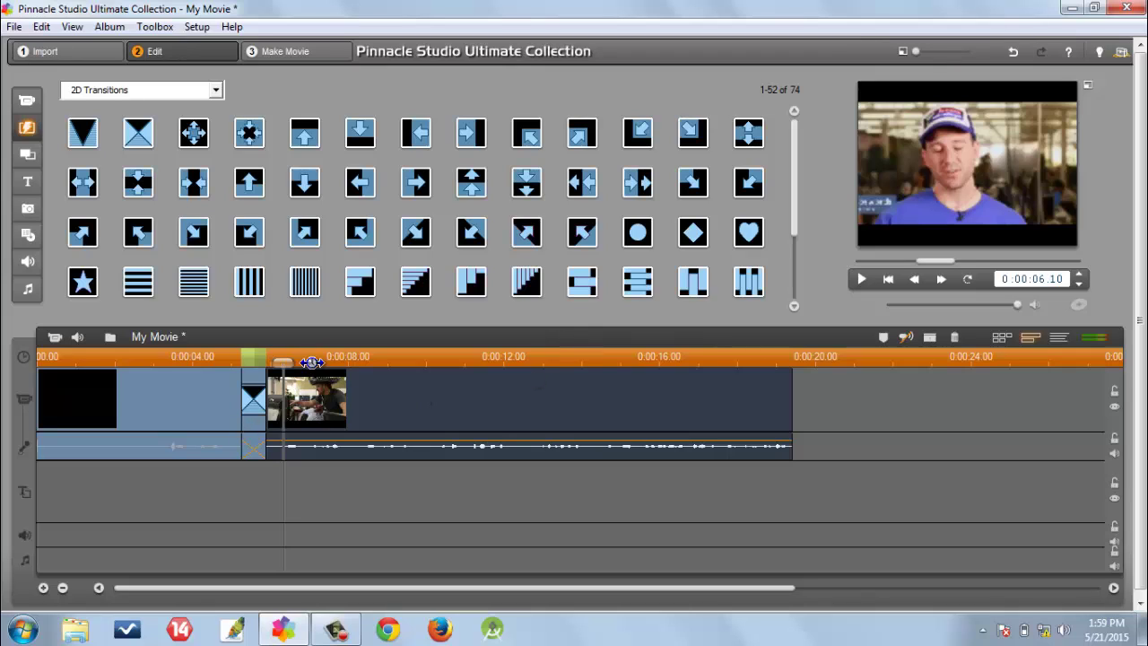
{"action": "left_click_drag", "start_coordinate": [319, 359], "coordinate": [287, 422]}
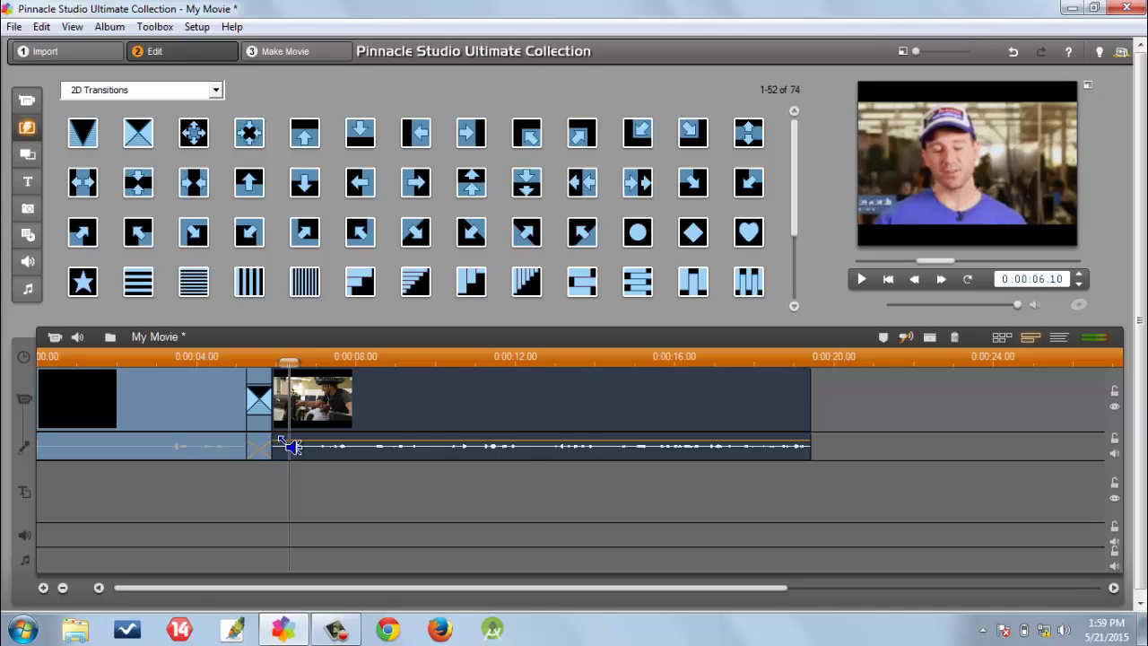
- Lengthen the Dissolve on the timeline so that it starts at about 0:00:02.29, and review the blend by playing and scrubbing through it
{"action": "left_click_drag", "start_coordinate": [288, 357], "coordinate": [156, 402]}
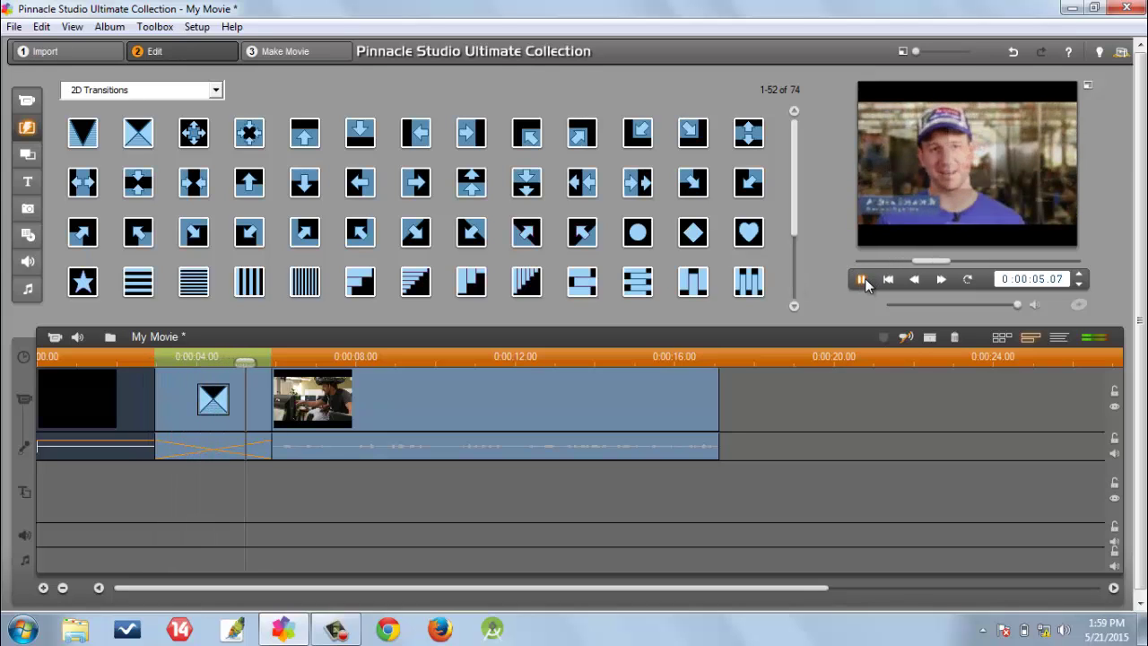
{"action": "left_click", "coordinate": [862, 279]}
{"action": "left_click", "coordinate": [75, 385]}
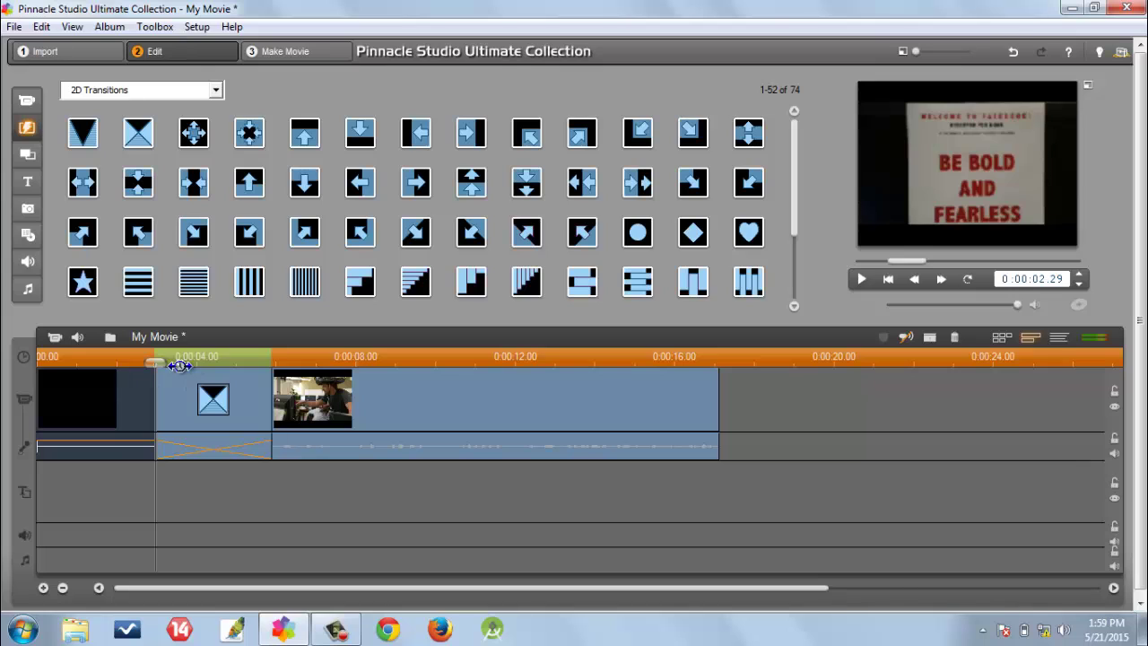
{"action": "left_click_drag", "start_coordinate": [158, 363], "coordinate": [231, 366]}
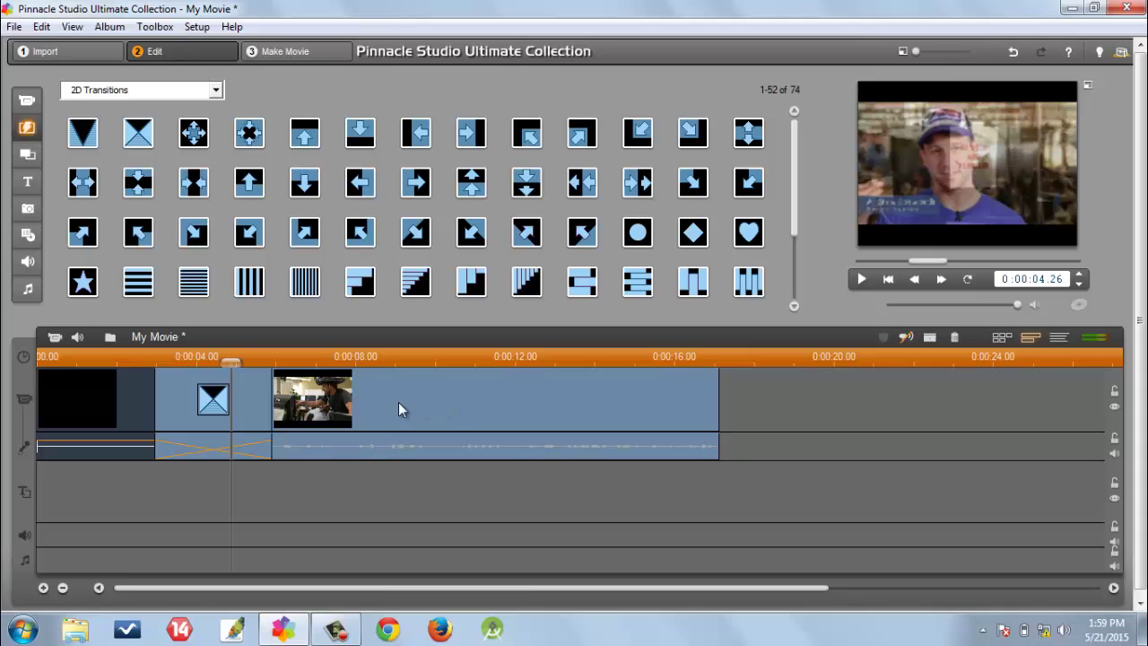
{"action": "left_click", "coordinate": [203, 357]}
{"action": "left_click", "coordinate": [169, 389]}
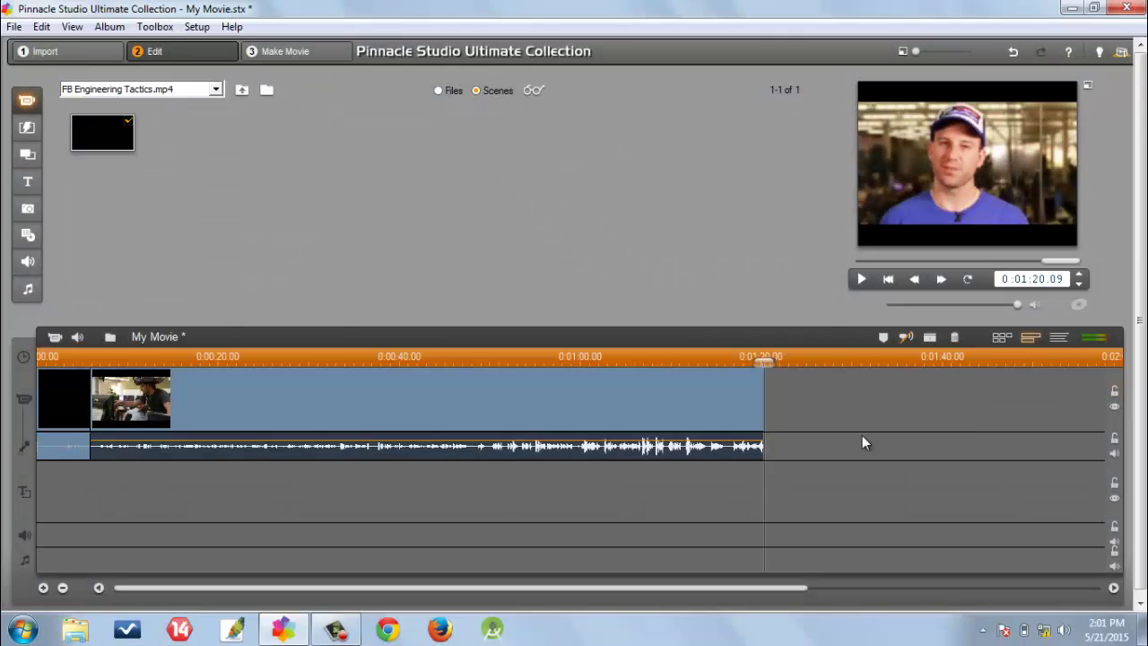
- Lock the video track and select the second clip's original audio on its own
{"action": "left_click", "coordinate": [751, 445]}
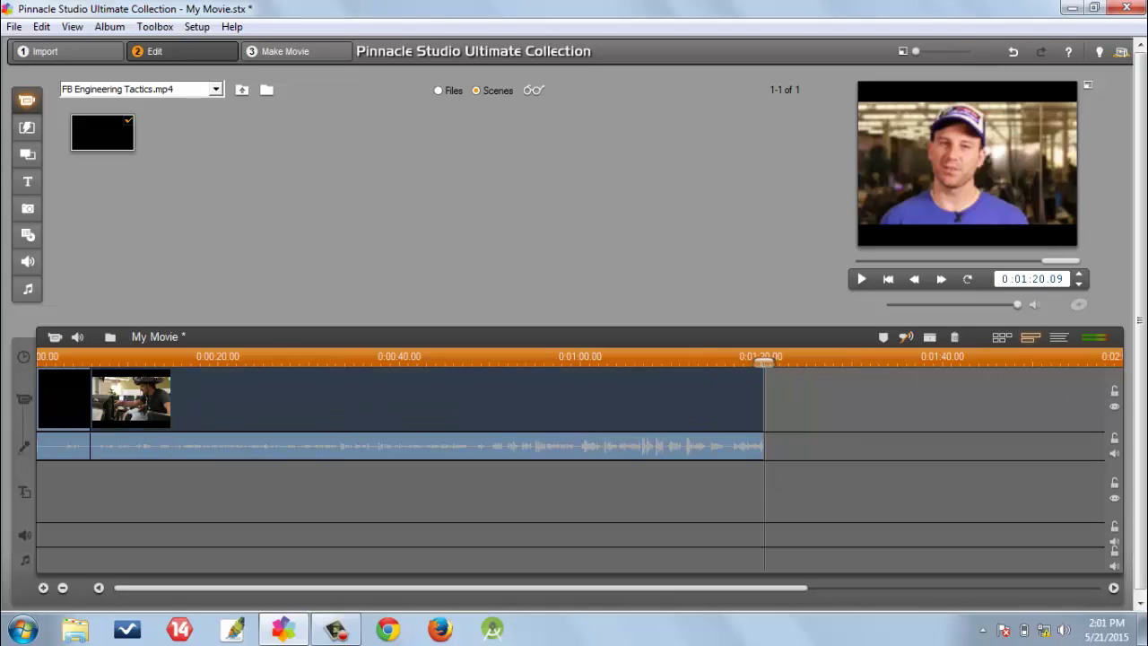
{"action": "left_click", "coordinate": [1115, 392]}
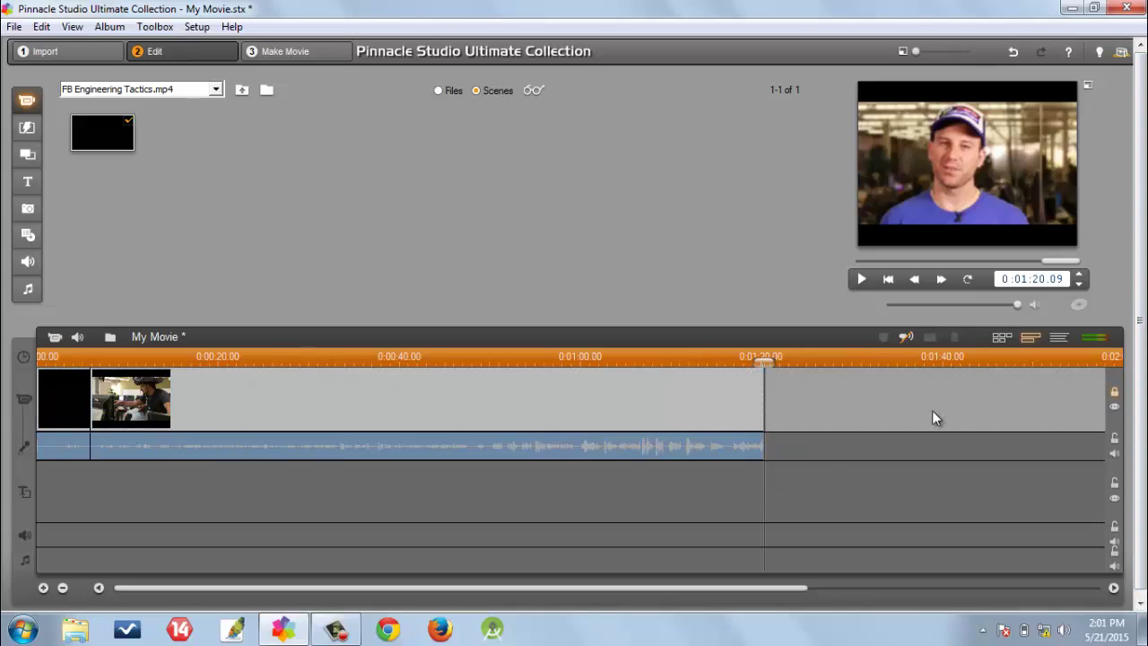
{"action": "left_click", "coordinate": [725, 450]}
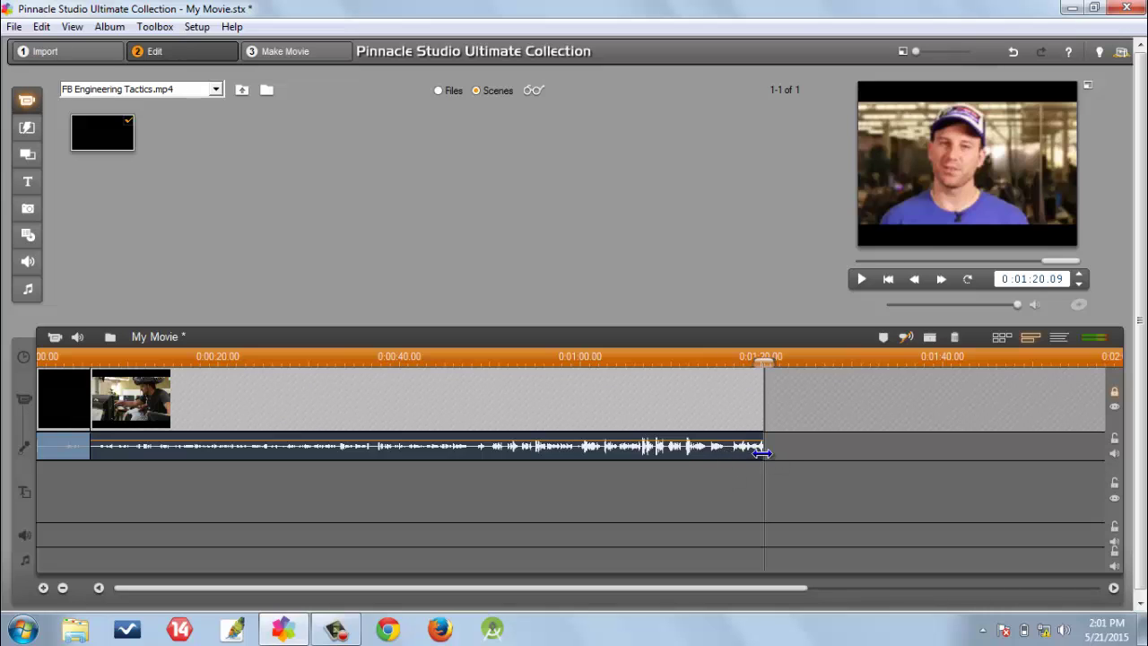
{"action": "mouse_move", "coordinate": [762, 453]}
{"action": "left_mouse_down"}
{"action": "mouse_move", "coordinate": [482, 456]}
{"action": "mouse_move", "coordinate": [767, 450]}
{"action": "left_mouse_up"}
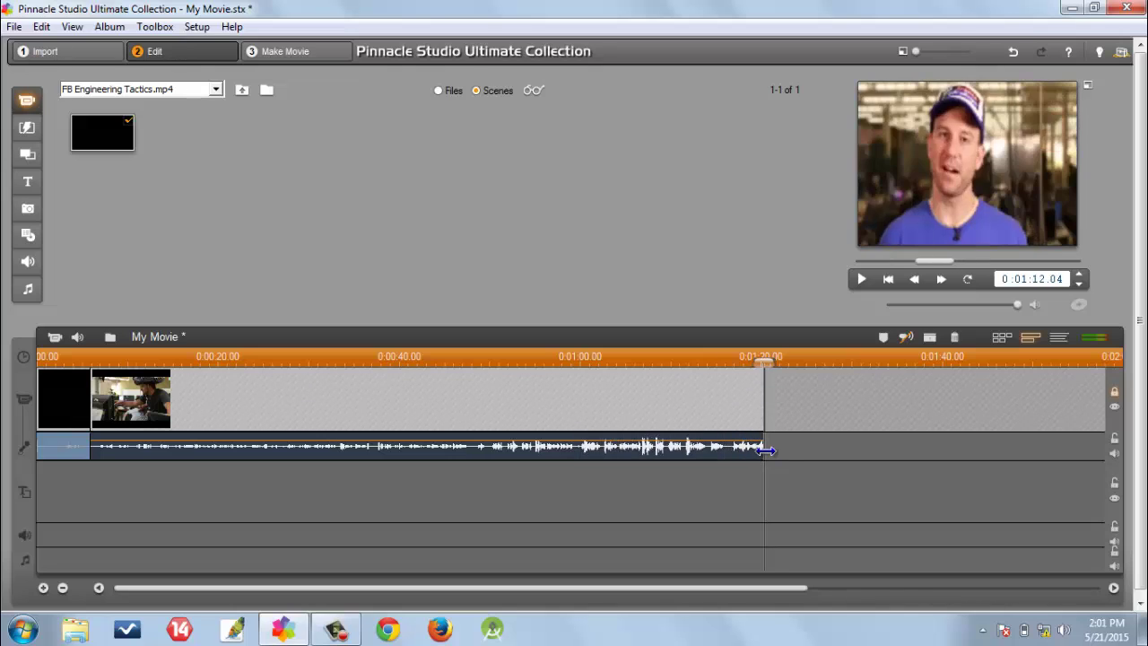
- Split the second clip's audio at 0:00:46.02, and undo the split
{"action": "left_click_drag", "start_coordinate": [761, 362], "coordinate": [454, 362]}
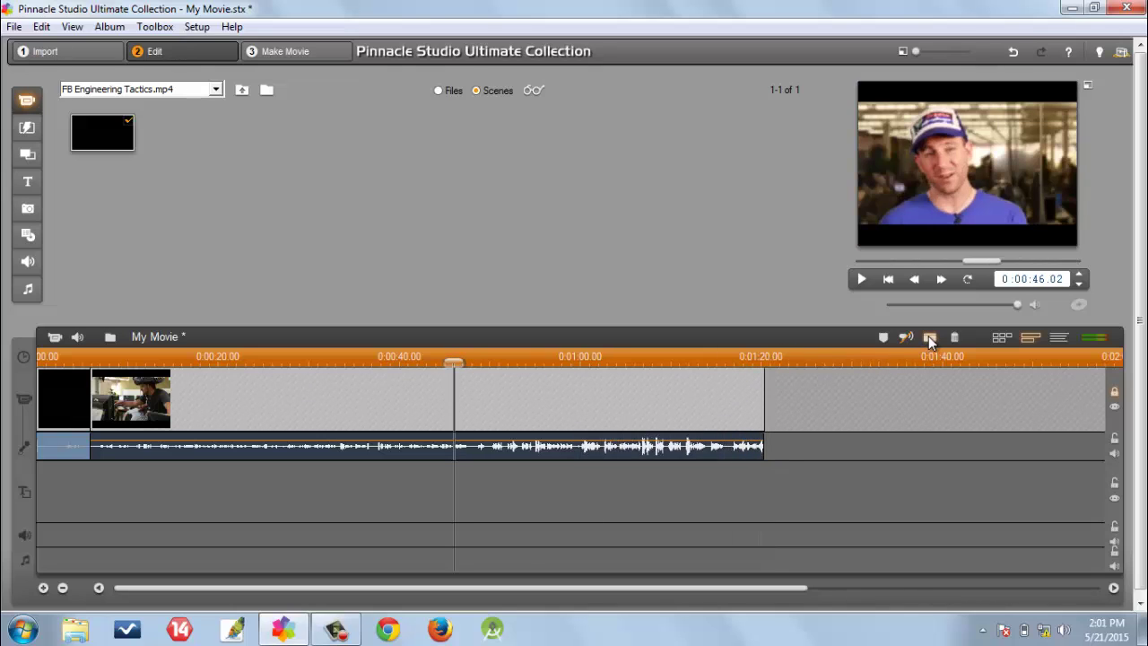
{"action": "left_click", "coordinate": [929, 336]}
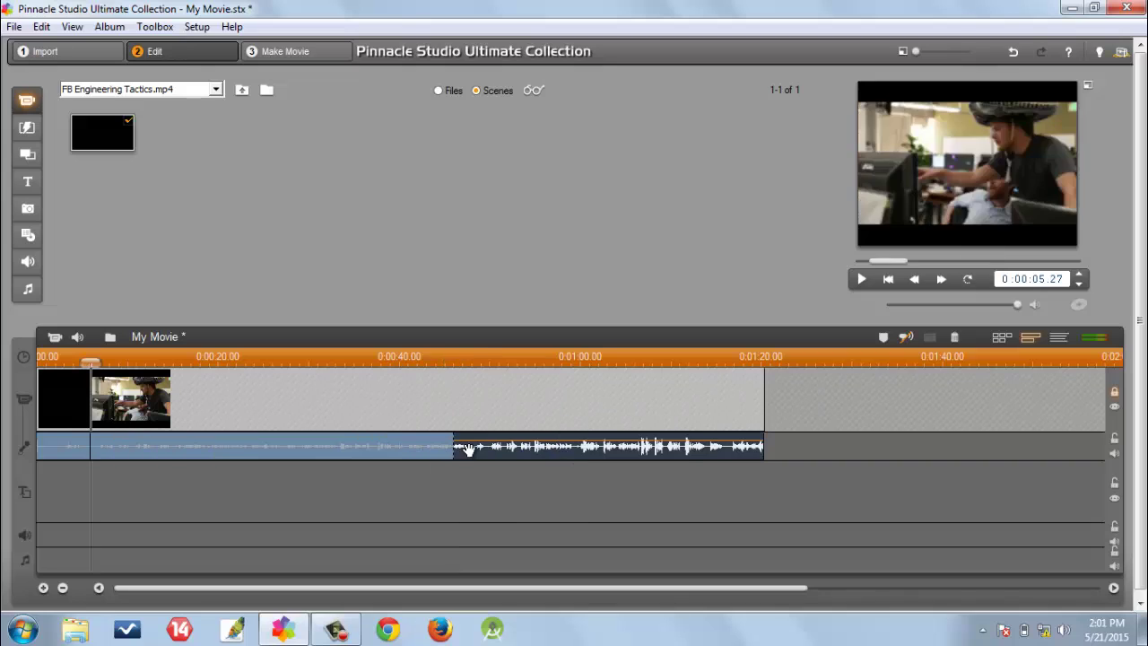
{"action": "left_click", "coordinate": [906, 336]}
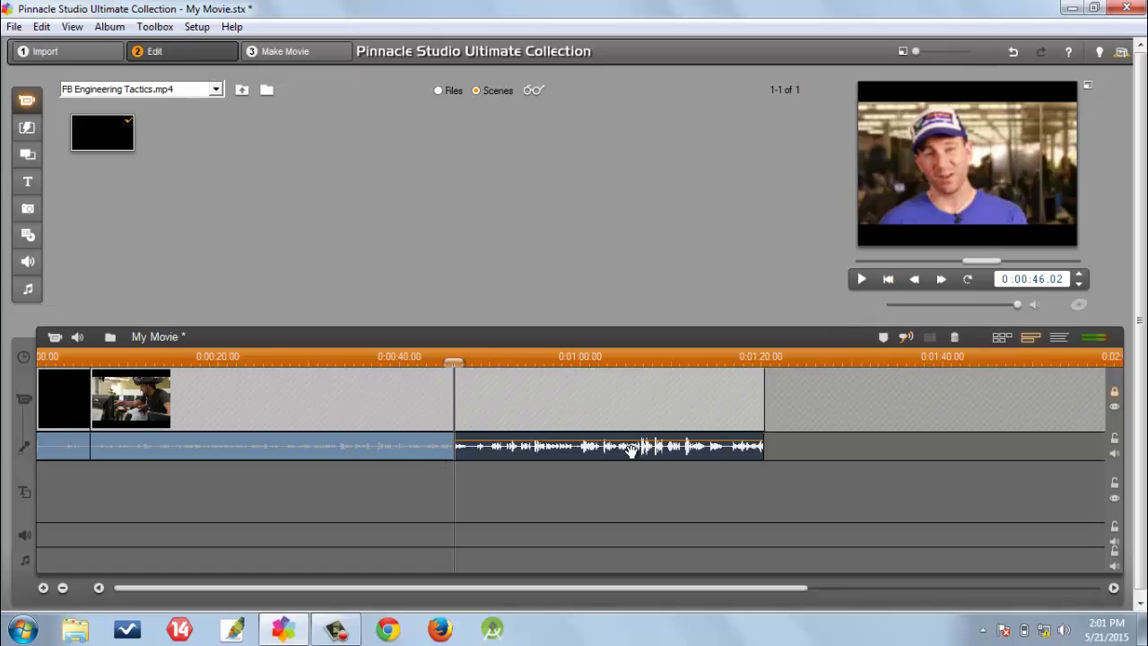
{"action": "key", "text": "ctrl+z"}
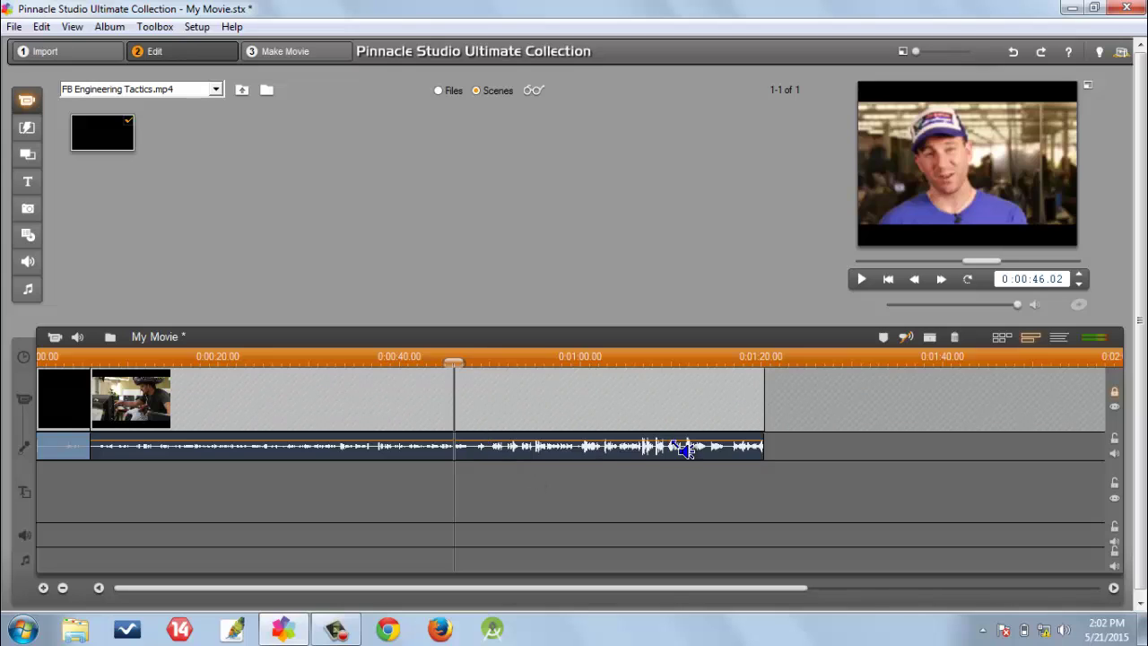
- View the volume mixer in the audio toolbox and close it, and scrub the movie to 0:01:15.29
{"action": "left_click", "coordinate": [77, 337]}
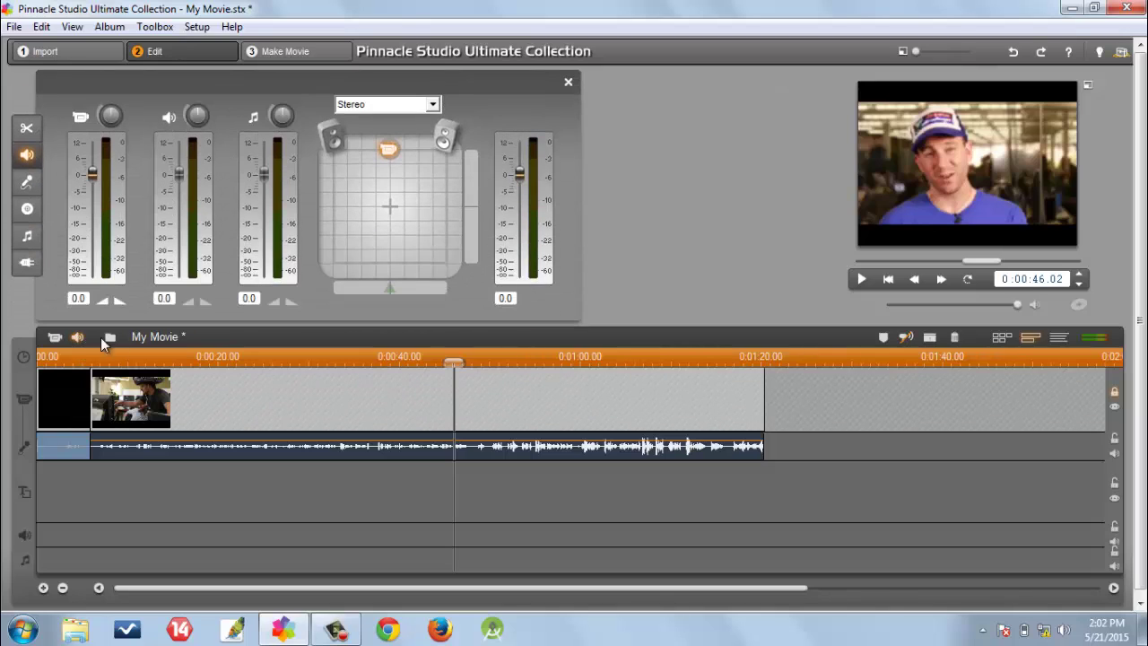
{"action": "left_click", "coordinate": [568, 82]}
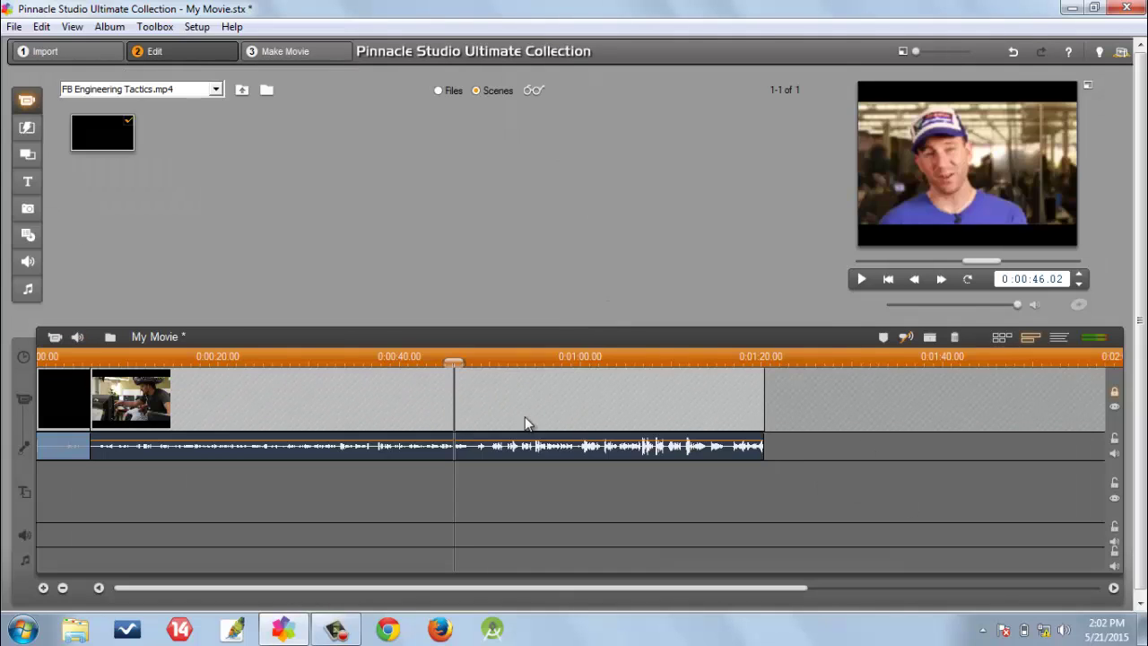
{"action": "left_click_drag", "start_coordinate": [449, 355], "coordinate": [725, 358]}
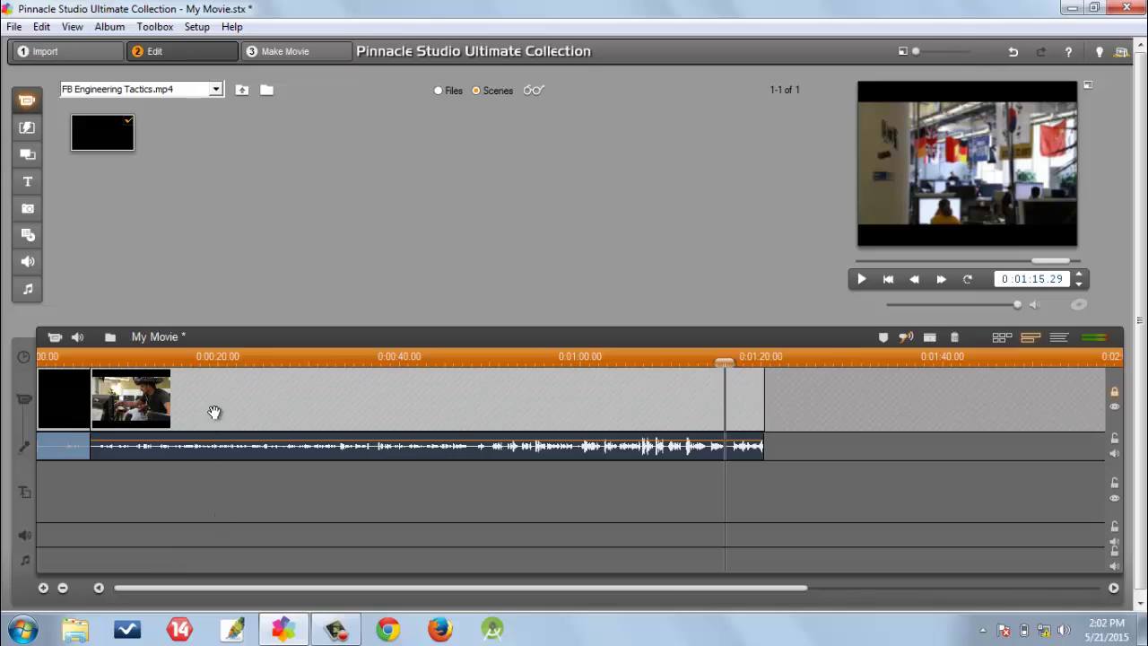
- Load the Instruments sound effects folder through its Drum file, and place Drum at the start of the sound effects track
{"action": "left_click", "coordinate": [27, 263]}
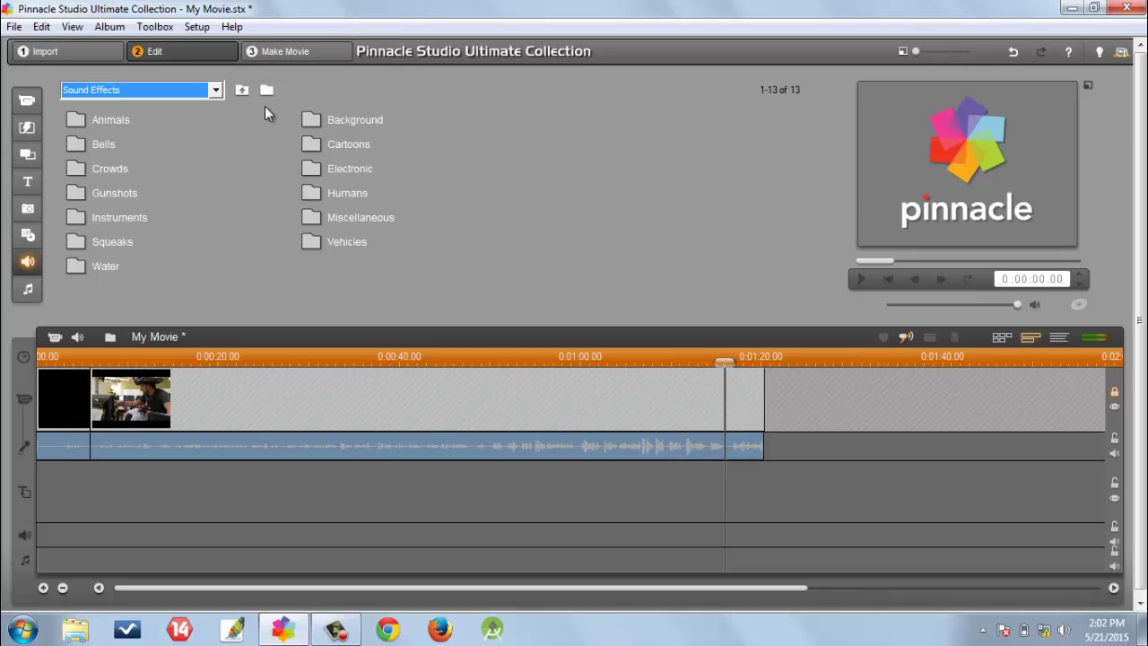
{"action": "left_click", "coordinate": [266, 91]}
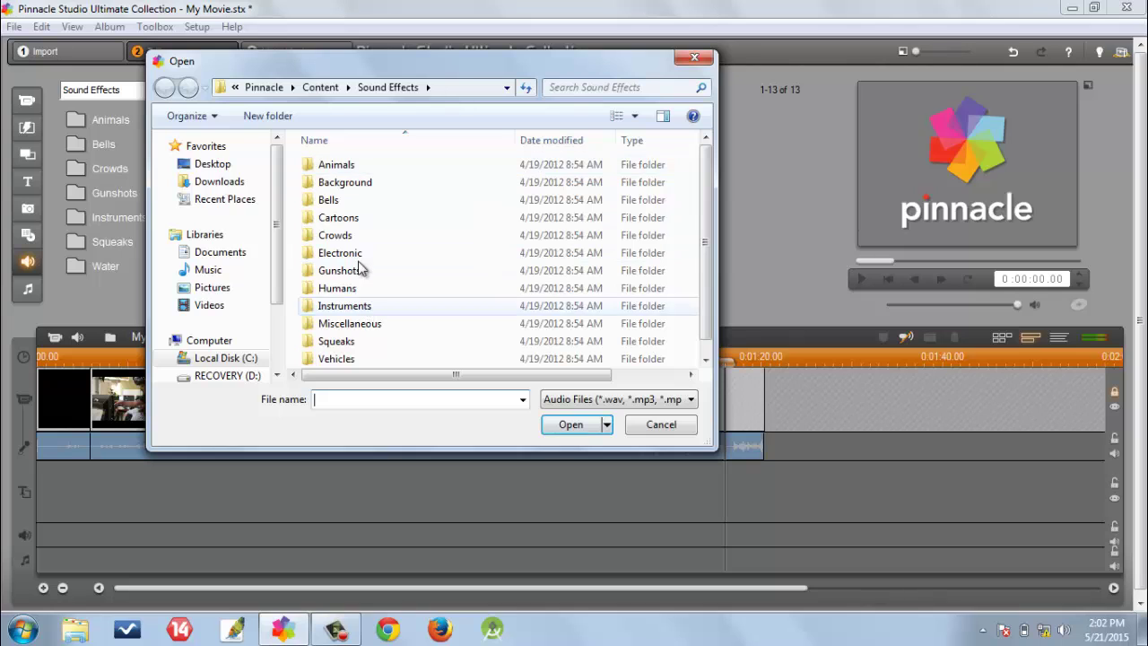
{"action": "double_click", "coordinate": [348, 305]}
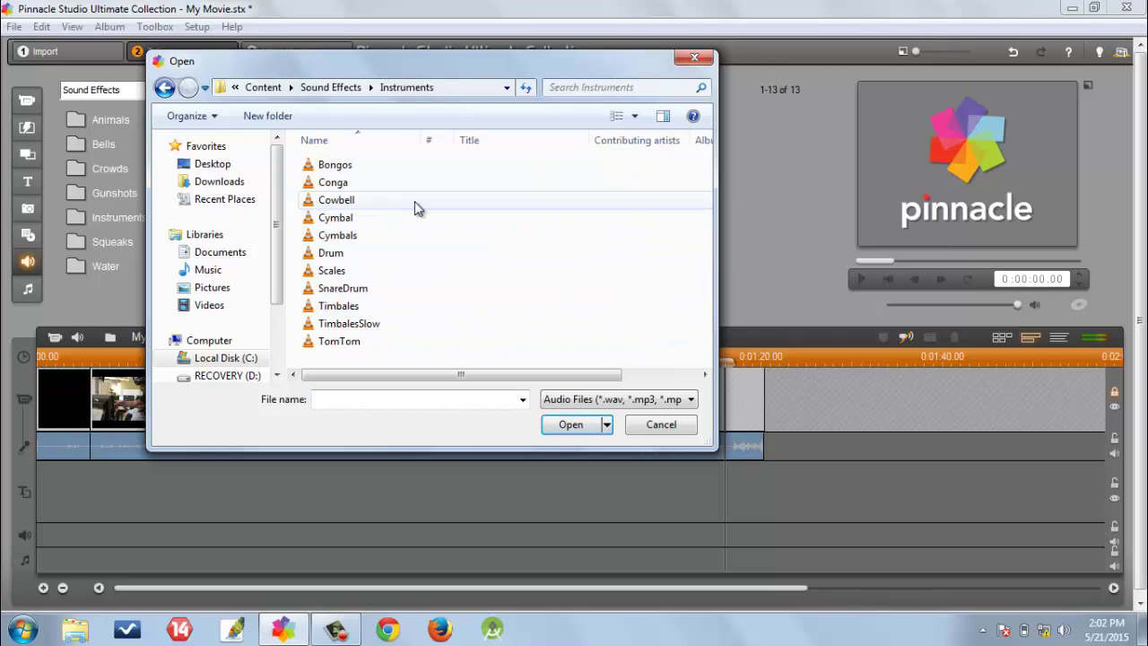
{"action": "left_click", "coordinate": [355, 255]}
{"action": "left_click", "coordinate": [551, 421]}
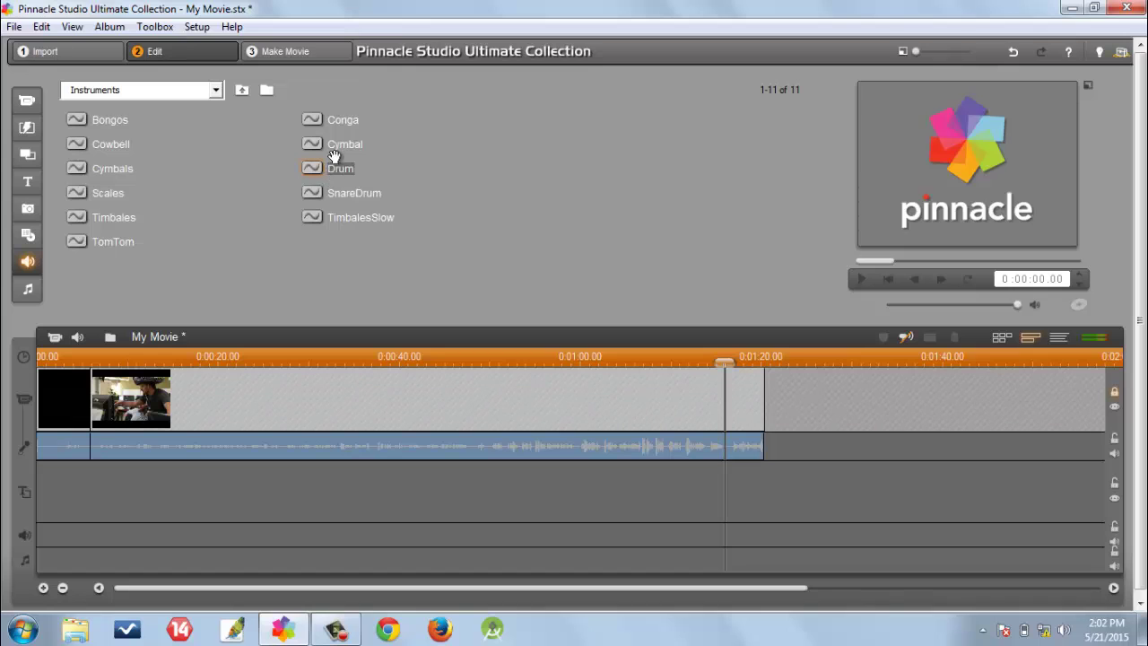
{"action": "left_click_drag", "start_coordinate": [332, 171], "coordinate": [38, 532]}
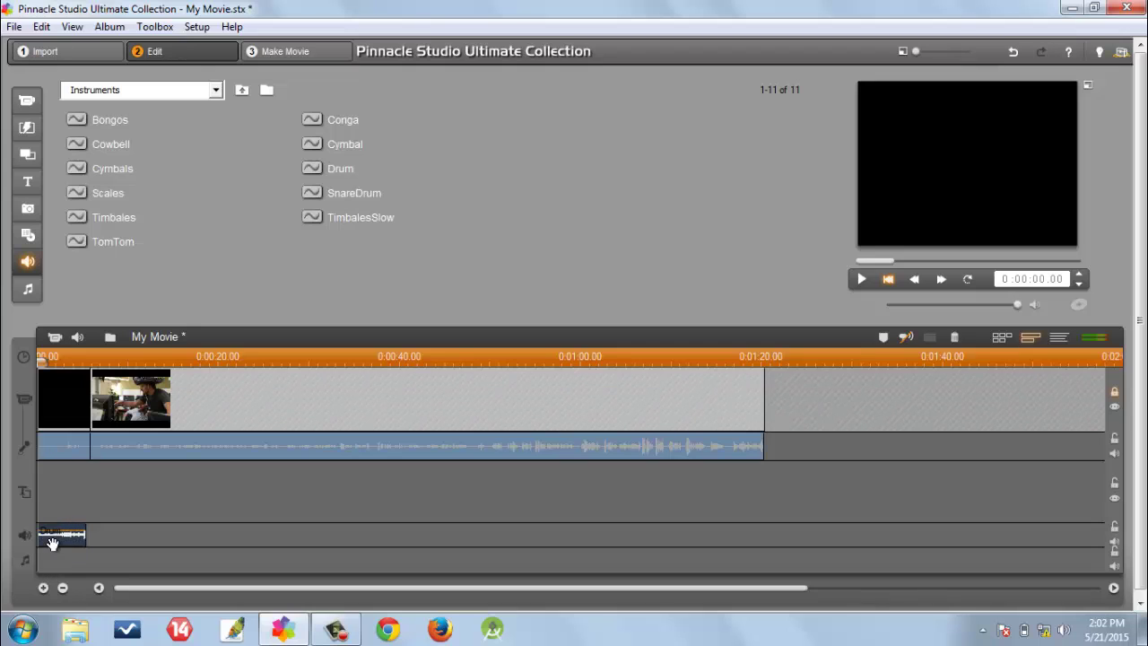
- Move the Drum clip down to the music track and back up to the start of the sound effects track
{"action": "mouse_move", "coordinate": [53, 540]}
{"action": "left_mouse_down"}
{"action": "mouse_move", "coordinate": [46, 557]}
{"action": "mouse_move", "coordinate": [57, 563]}
{"action": "left_mouse_up"}
{"action": "left_click", "coordinate": [63, 588]}
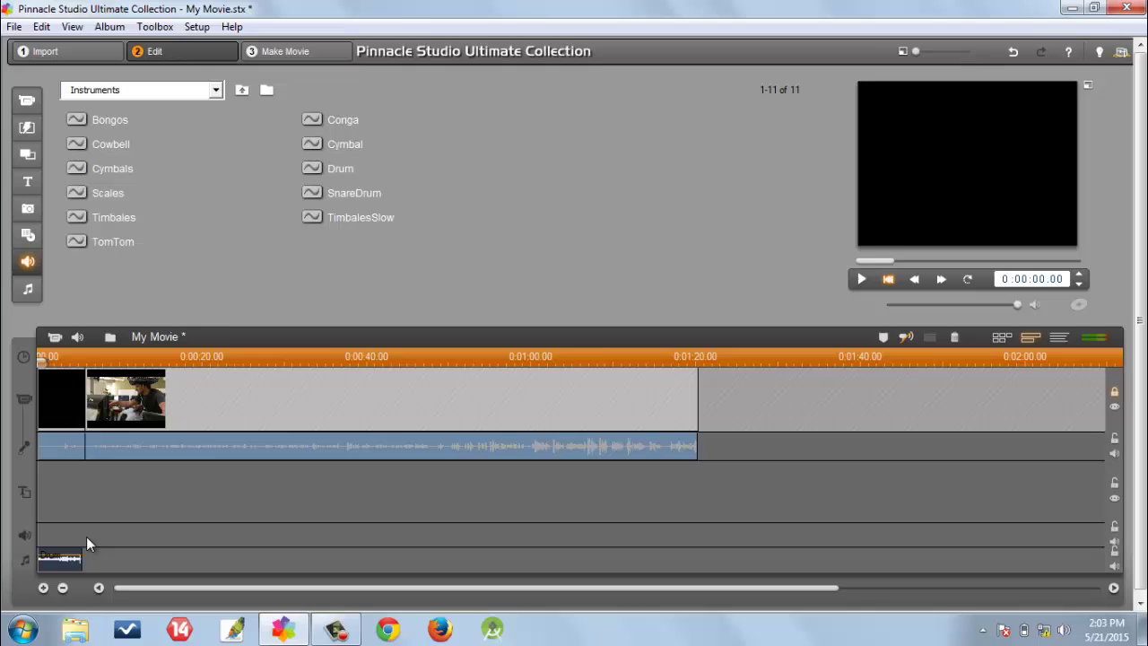
{"action": "left_click", "coordinate": [43, 588]}
{"action": "left_click_drag", "start_coordinate": [70, 556], "coordinate": [61, 534]}
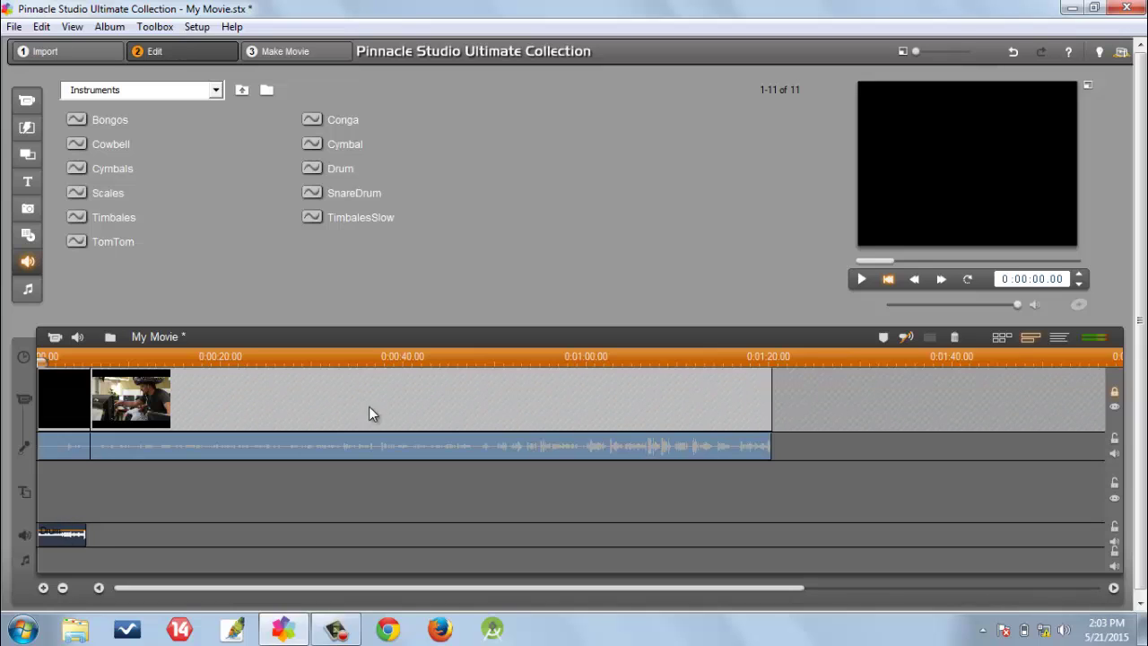
{"action": "left_click", "coordinate": [189, 29]}
{"action": "mouse_move", "coordinate": [160, 29]}
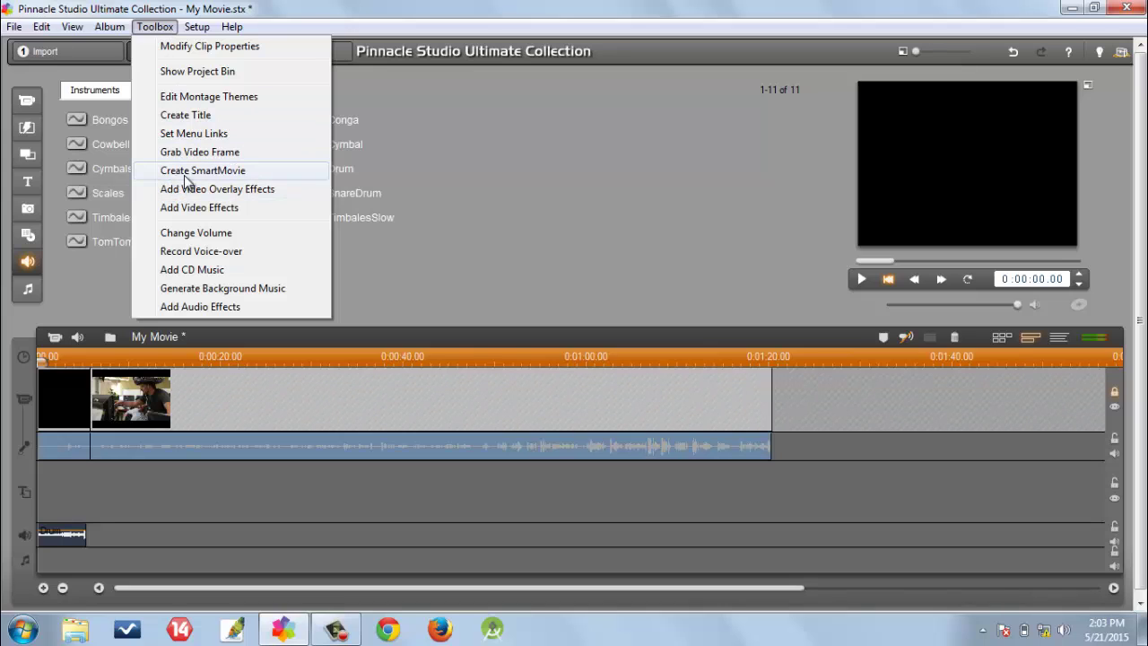
{"action": "left_click", "coordinate": [167, 45]}
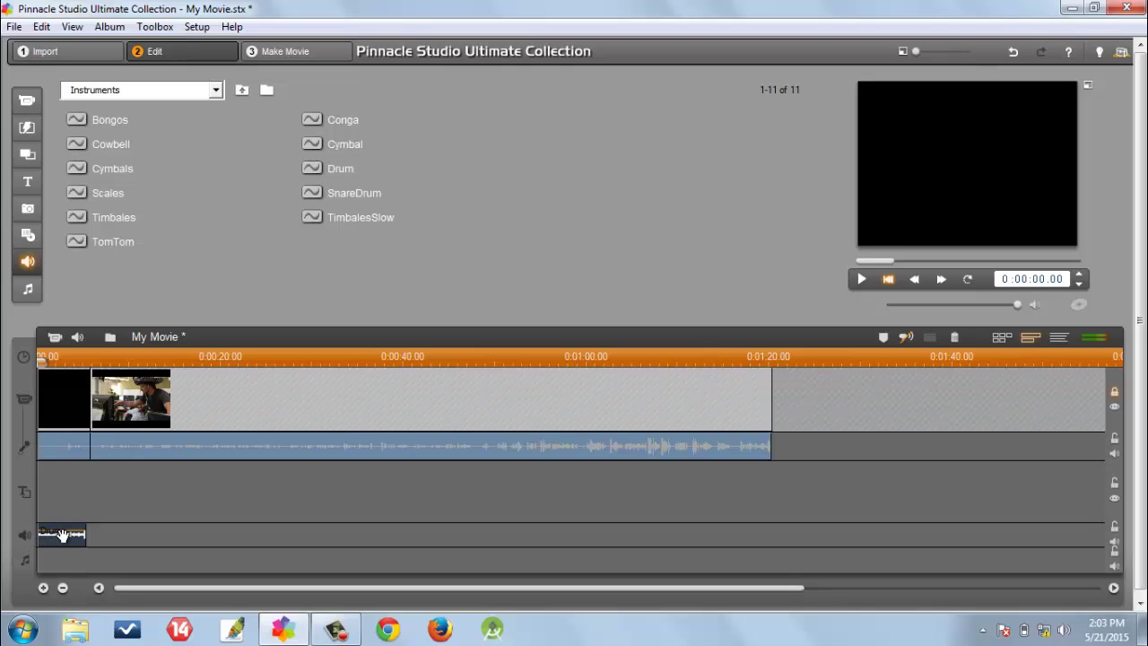
{"action": "left_click", "coordinate": [154, 26]}
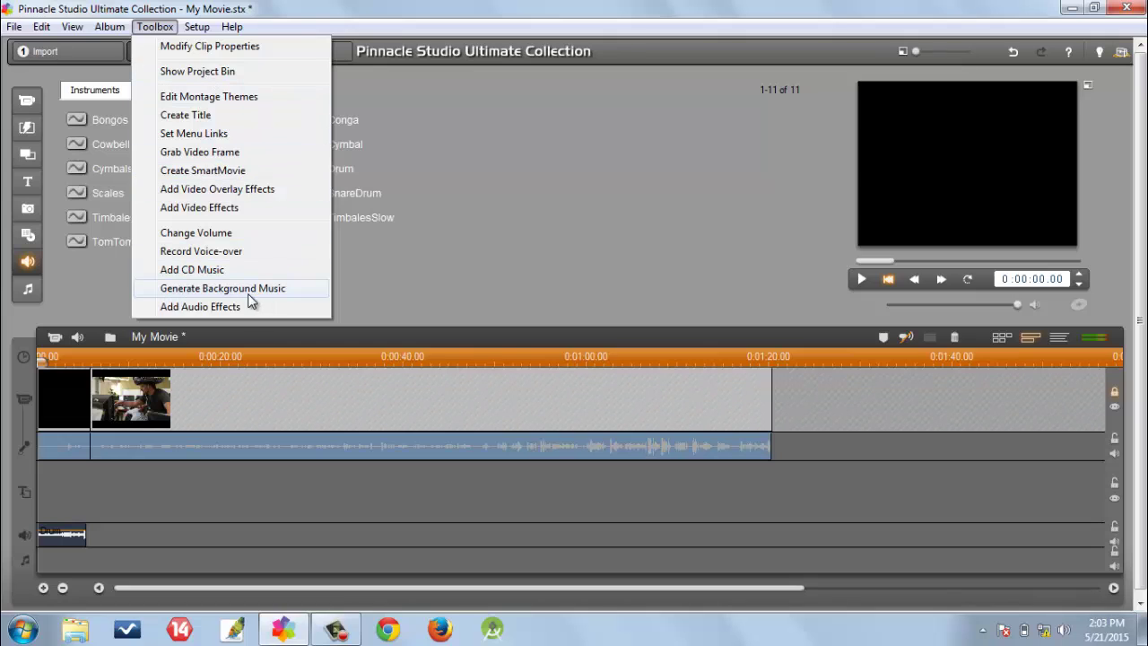
{"action": "left_click", "coordinate": [154, 26]}
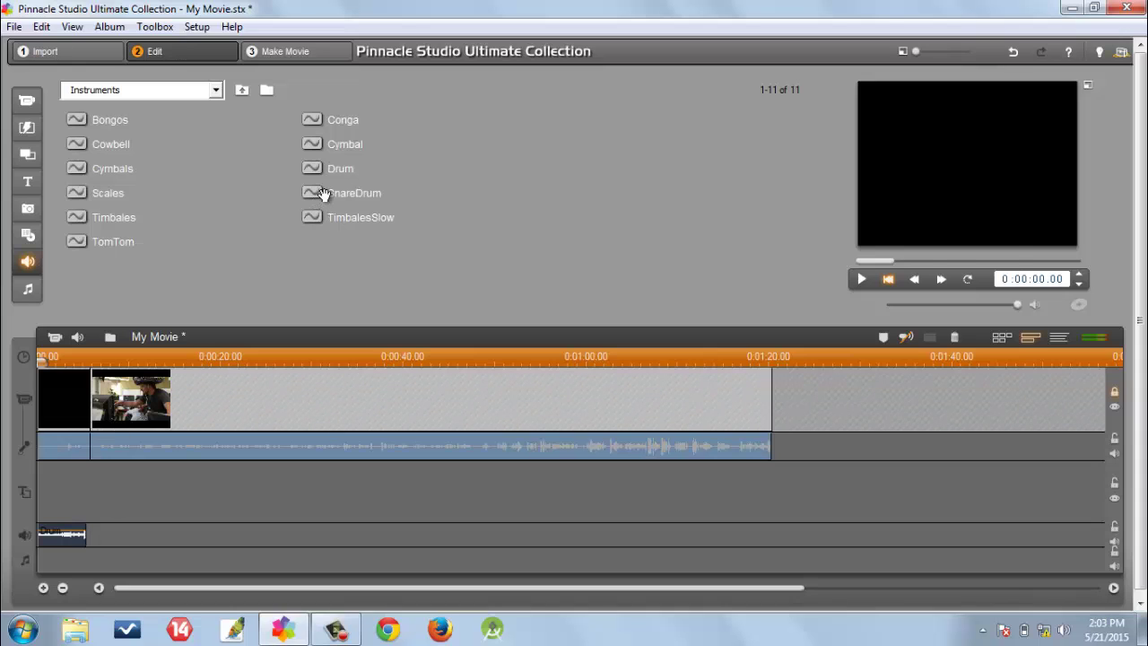
- Add the SnareDrum sound right after Drum on the sound effects track, and unlock the video track
{"action": "left_click_drag", "start_coordinate": [324, 194], "coordinate": [86, 531]}
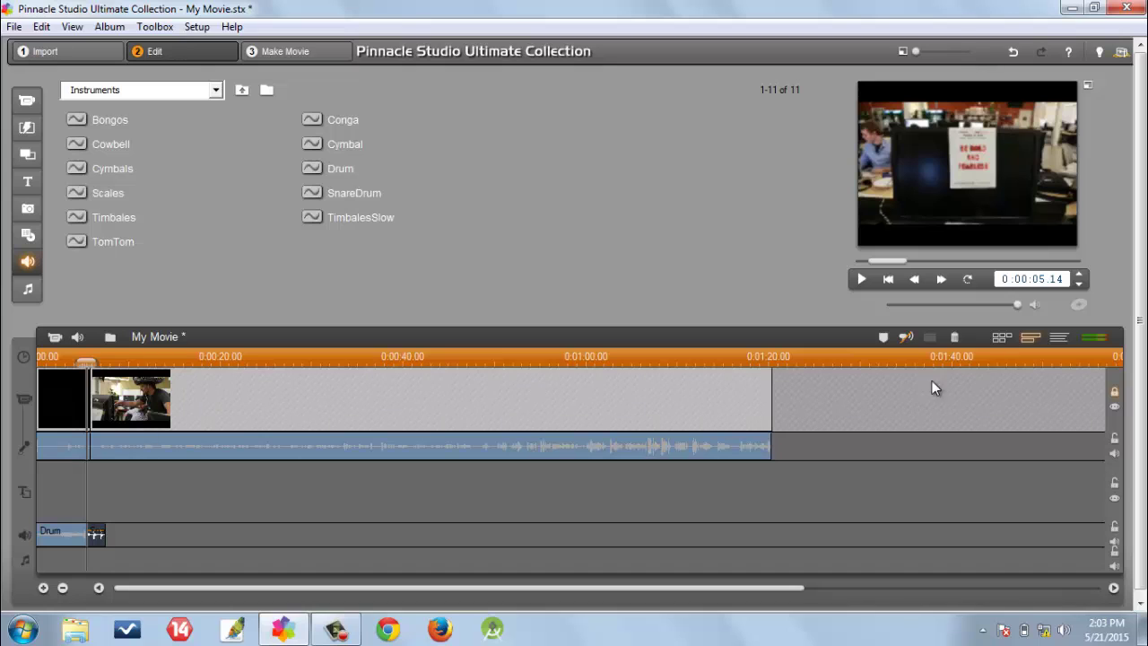
{"action": "left_click", "coordinate": [705, 449]}
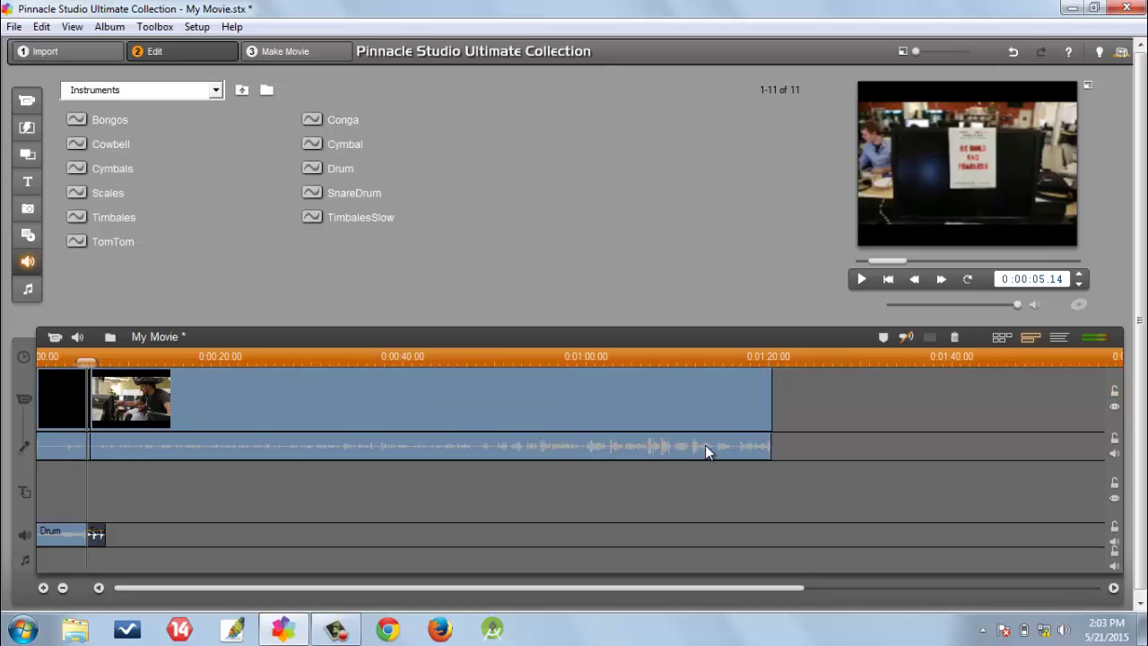
- Mute the original audio track and play the movie from the start to hear only the added sound effects
{"action": "left_click", "coordinate": [81, 411]}
{"action": "left_click", "coordinate": [184, 404]}
{"action": "left_click", "coordinate": [65, 409]}
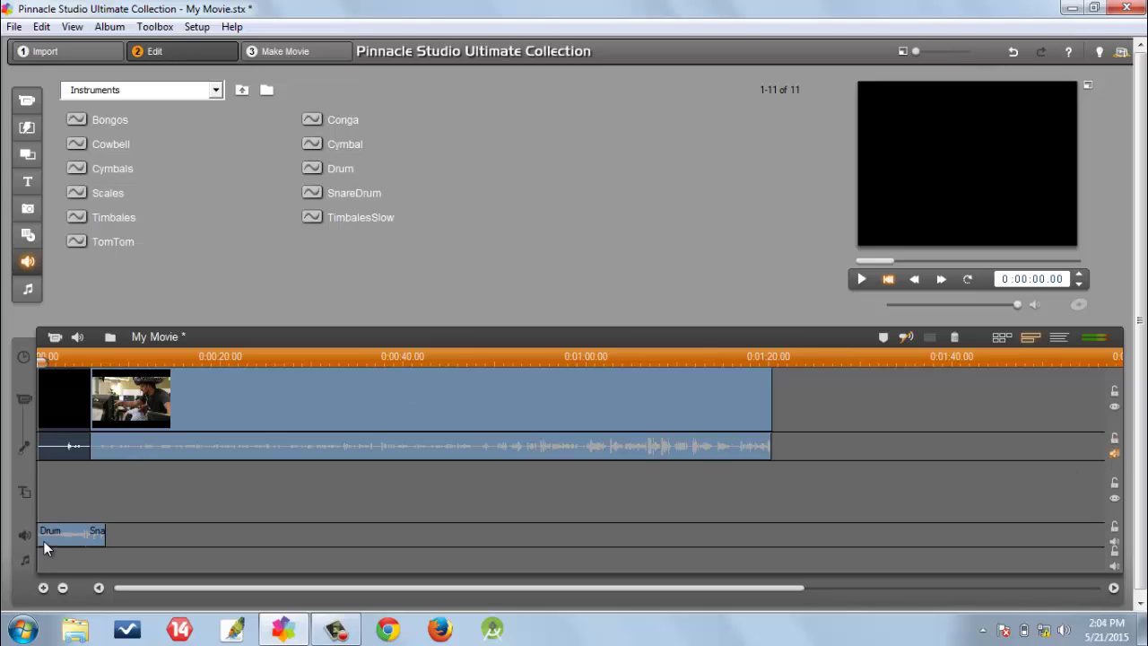
{"action": "left_click", "coordinate": [862, 280]}
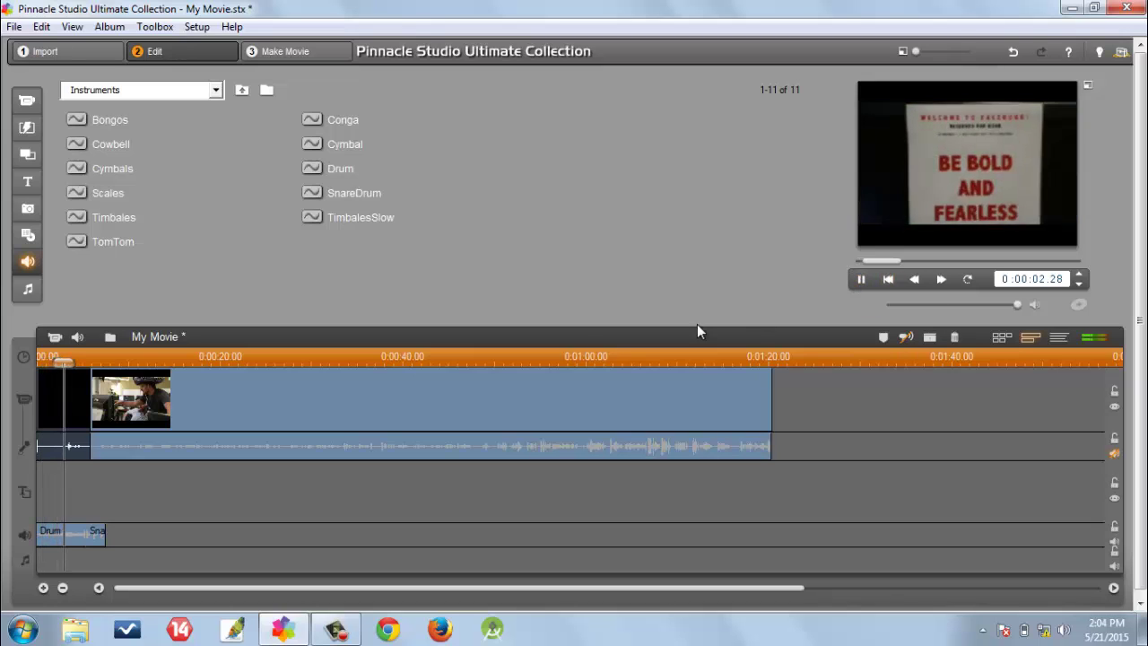
{"action": "left_click", "coordinate": [81, 541]}
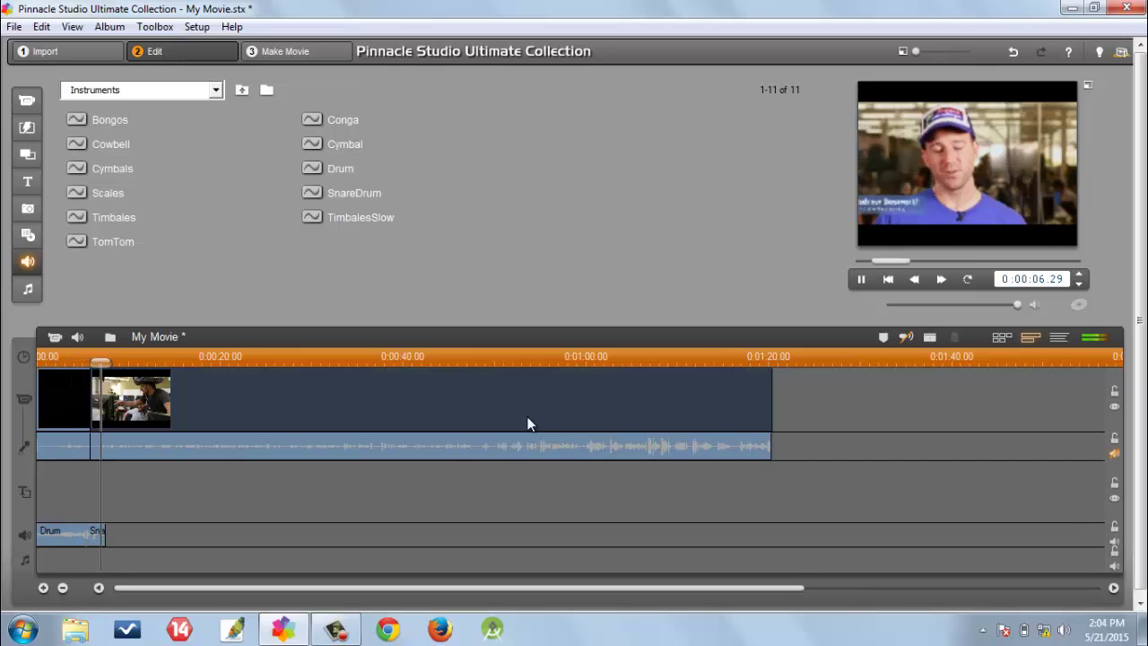
- Unmute the original audio track and play the movie from the start to hear it together with the sound effects
{"action": "key", "text": "space"}
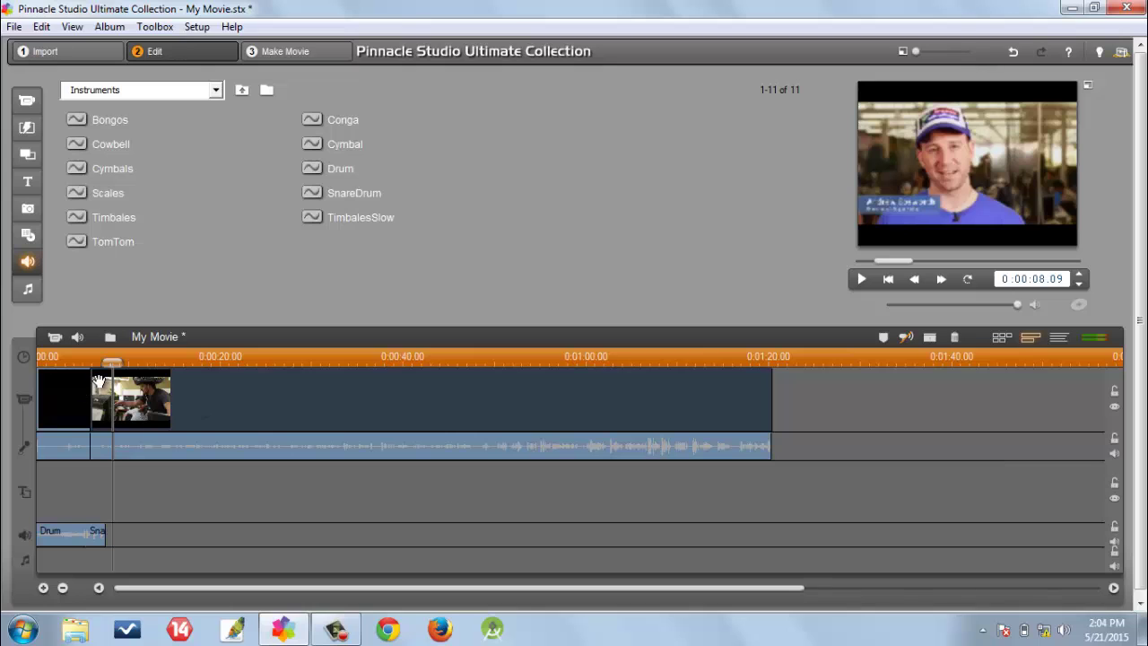
{"action": "key", "text": "Home"}
{"action": "left_click", "coordinate": [863, 278]}
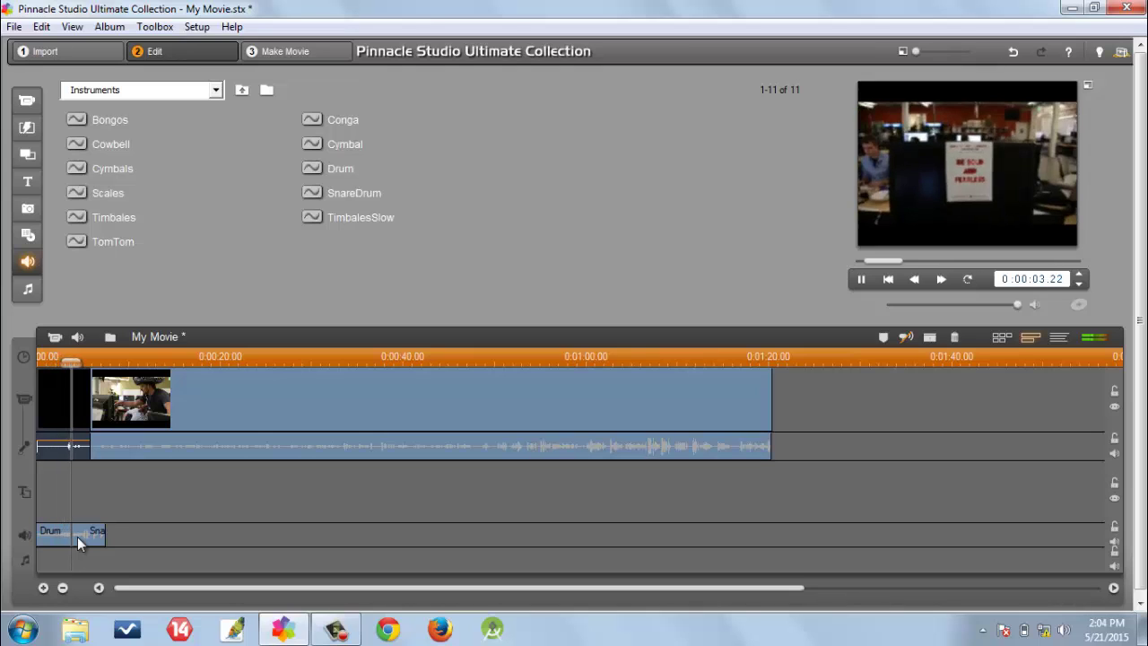
{"action": "left_click", "coordinate": [860, 280]}
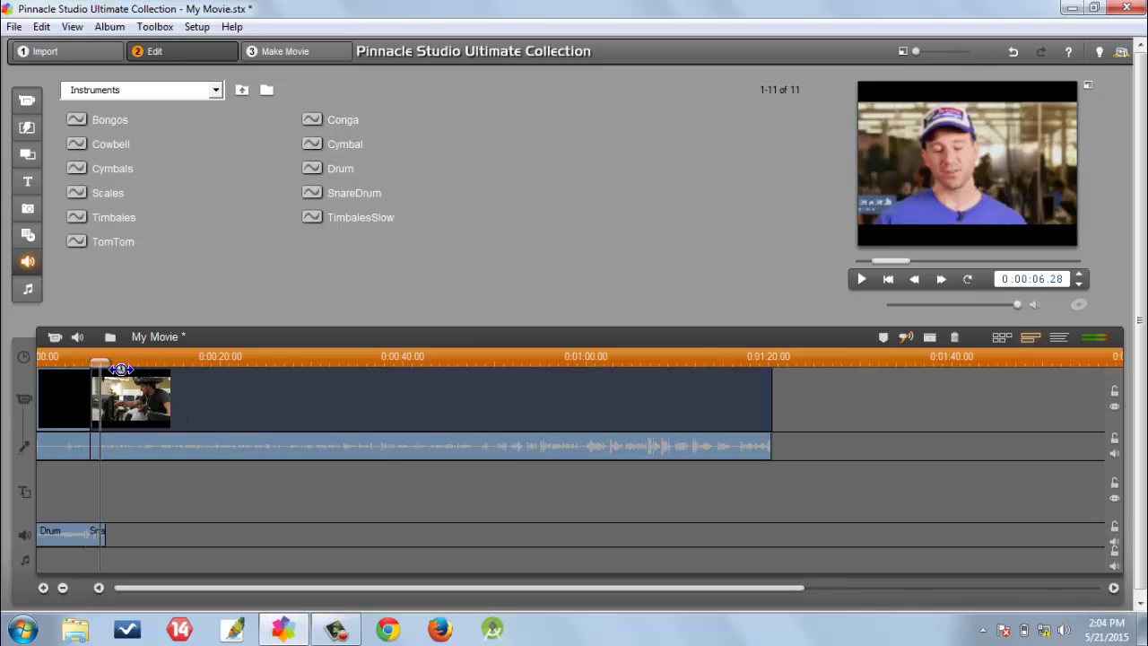
- Compare the Drum and SnareDrum clips with the length of the video scenes on the timeline
{"action": "left_click", "coordinate": [296, 446]}
{"action": "key", "text": "Home"}
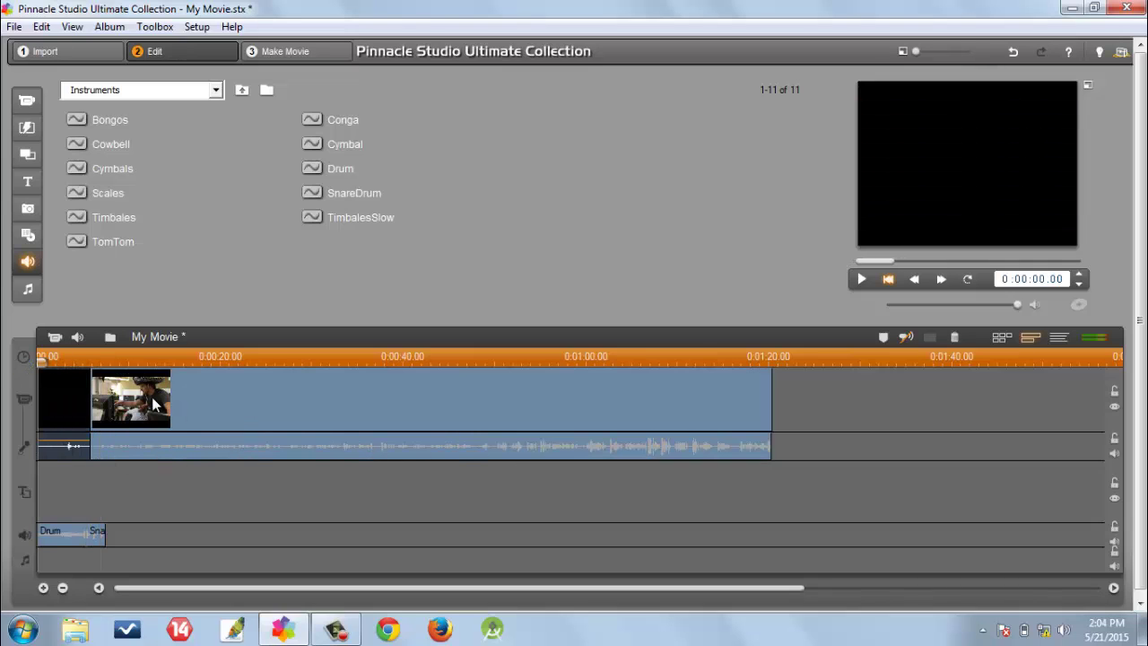
{"action": "left_click", "coordinate": [78, 536]}
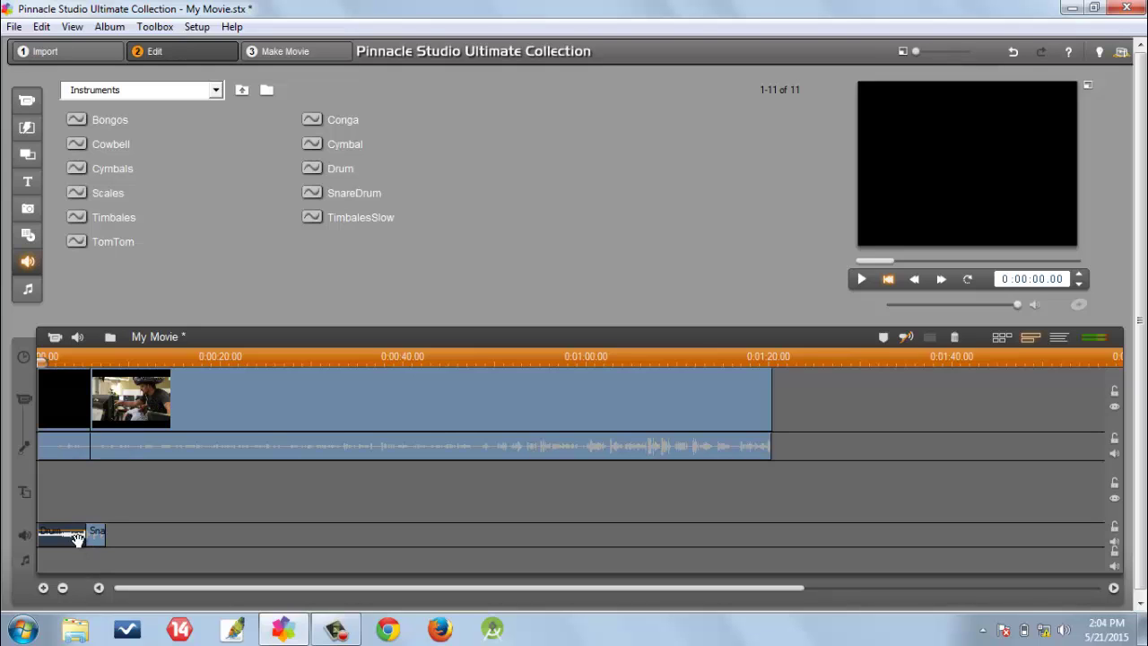
{"action": "left_click", "coordinate": [104, 538]}
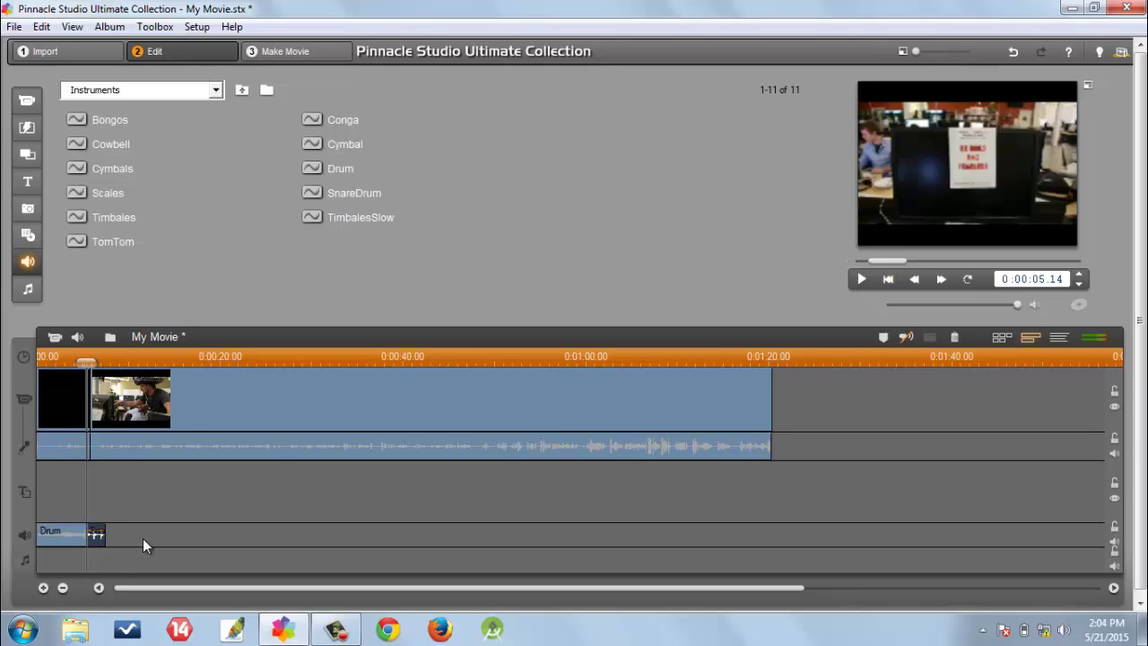
{"action": "left_click", "coordinate": [44, 543]}
{"action": "left_click", "coordinate": [180, 399]}
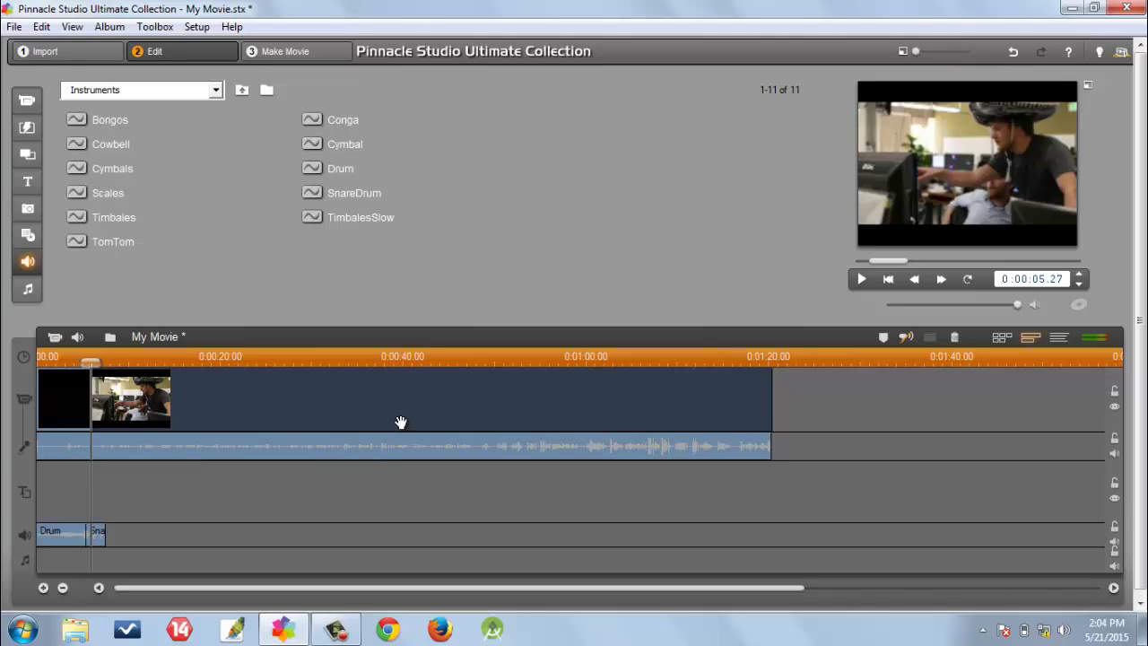
{"action": "left_click", "coordinate": [298, 481]}
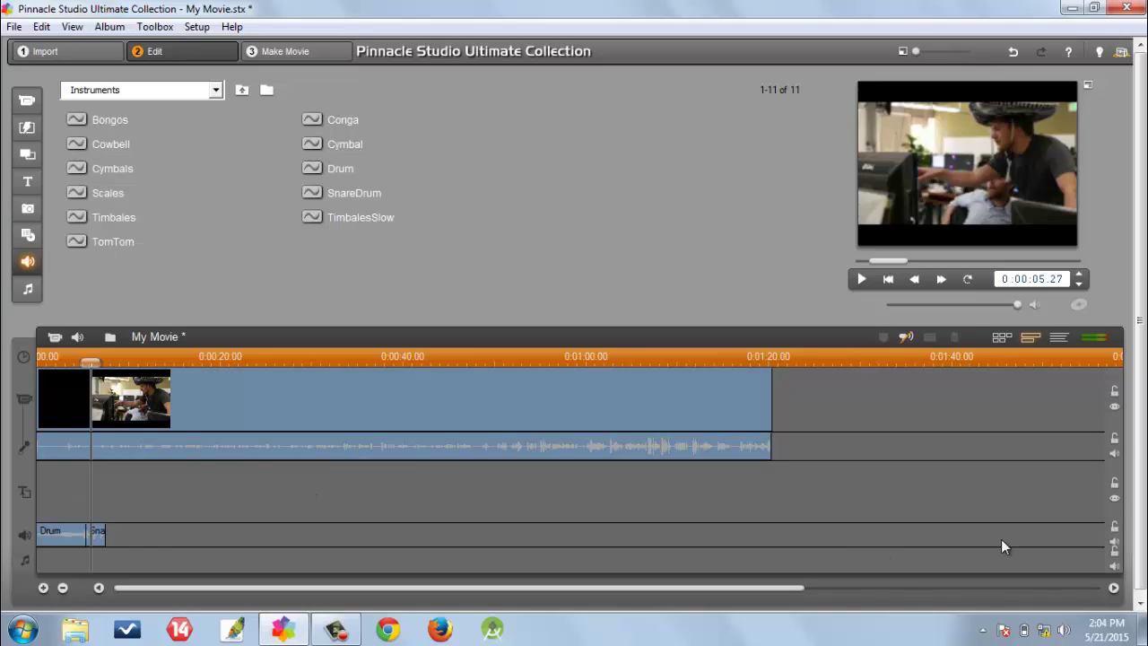
- Add the TimbalesSlow sound right after SnareDrum on the sound effects track
{"action": "left_click", "coordinate": [1115, 533]}
{"action": "mouse_move", "coordinate": [334, 217]}
{"action": "left_mouse_down"}
{"action": "mouse_move", "coordinate": [95, 528]}
{"action": "mouse_move", "coordinate": [105, 534]}
{"action": "left_mouse_up"}
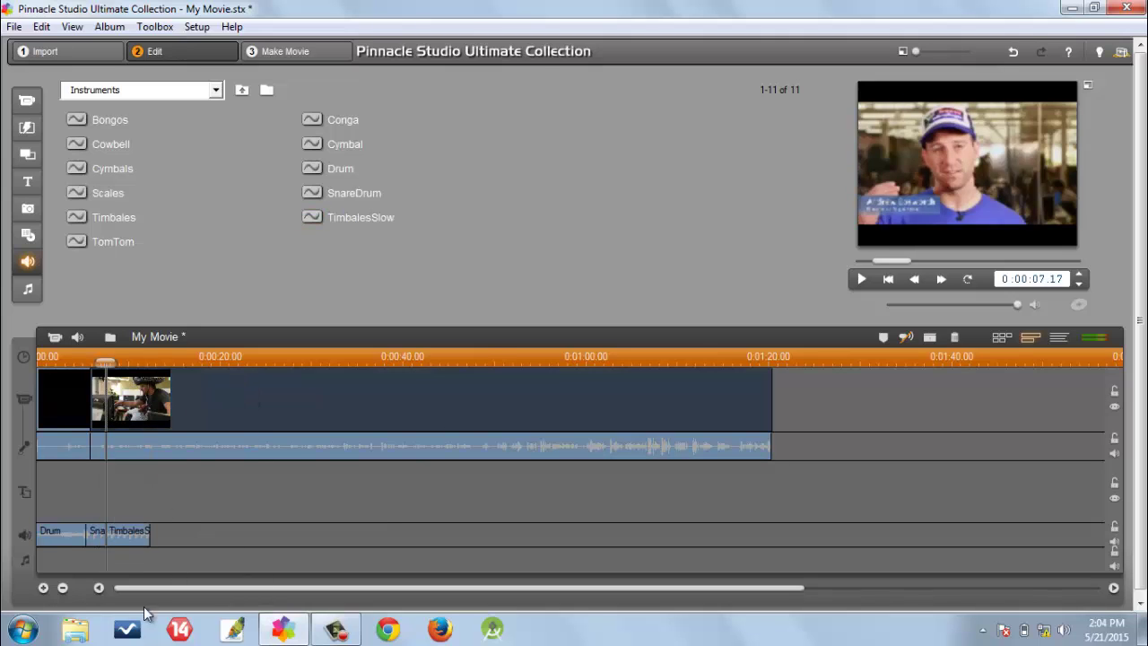
{"action": "mouse_move", "coordinate": [105, 362]}
{"action": "left_mouse_down"}
{"action": "mouse_move", "coordinate": [151, 363]}
{"action": "mouse_move", "coordinate": [95, 366]}
{"action": "mouse_move", "coordinate": [158, 371]}
{"action": "mouse_move", "coordinate": [116, 365]}
{"action": "left_mouse_up"}
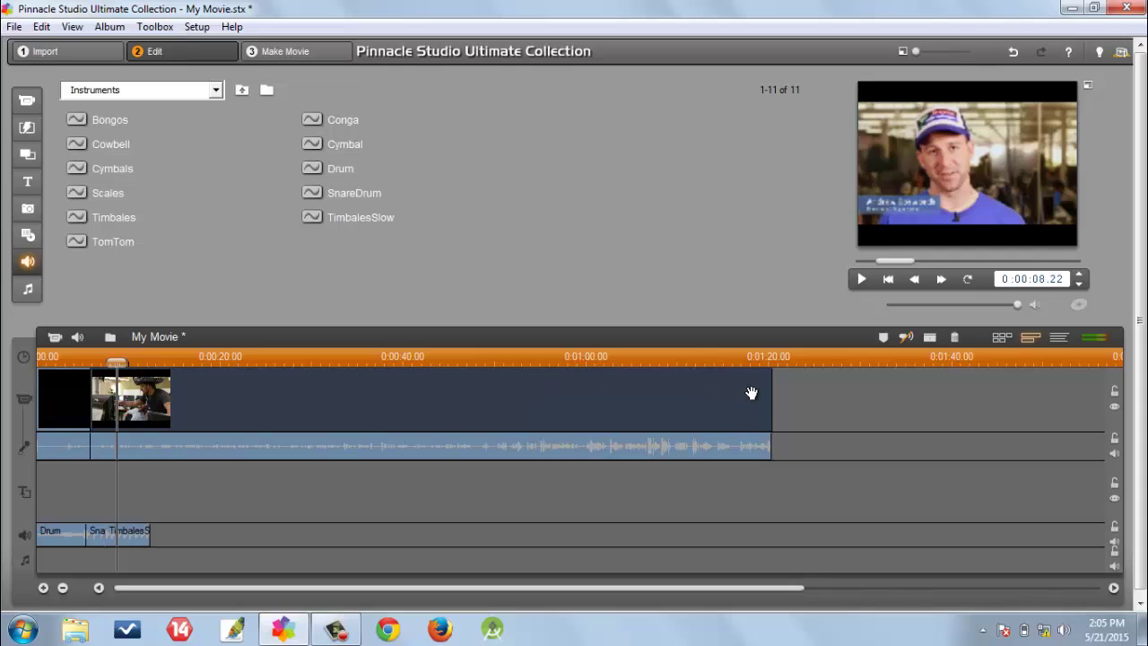
- Trim the end of the second video scene to line up with the end of the TimbalesSlow clip
{"action": "left_click_drag", "start_coordinate": [774, 395], "coordinate": [149, 403]}
{"action": "left_click_drag", "start_coordinate": [148, 364], "coordinate": [113, 373]}
{"action": "left_click", "coordinate": [109, 370]}
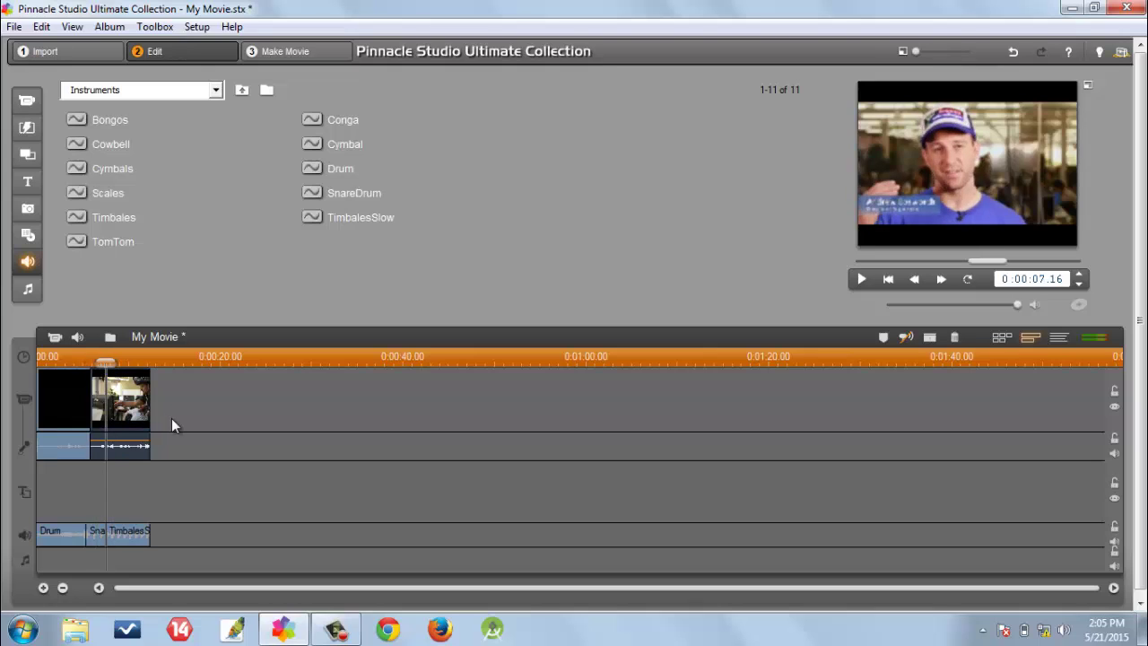
- Try trimming the second video scene back to the end of SnareDrum with the sound effects track unlocked, and undo the trim
{"action": "left_click", "coordinate": [62, 557]}
{"action": "left_click", "coordinate": [59, 531]}
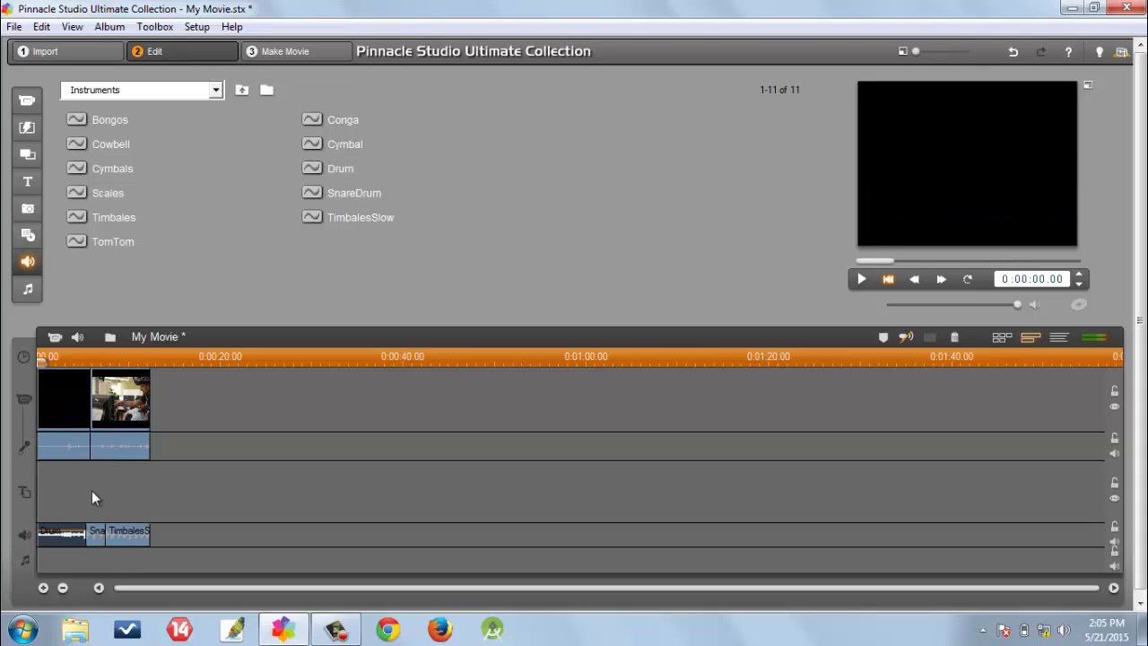
{"action": "left_click", "coordinate": [130, 400]}
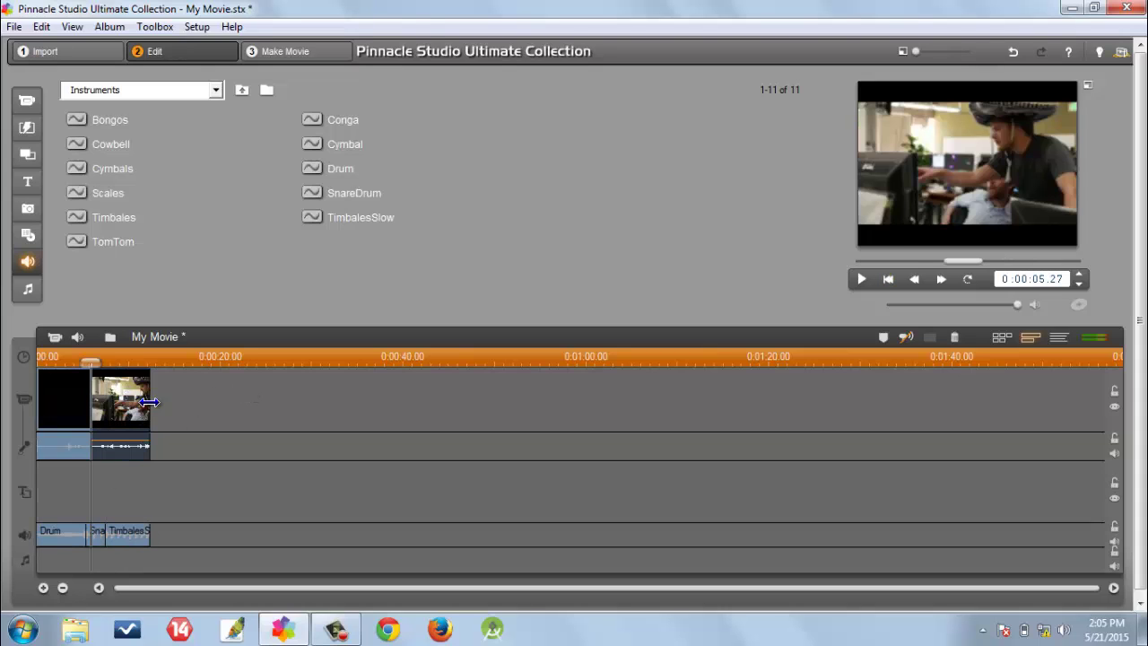
{"action": "left_click_drag", "start_coordinate": [148, 400], "coordinate": [105, 401]}
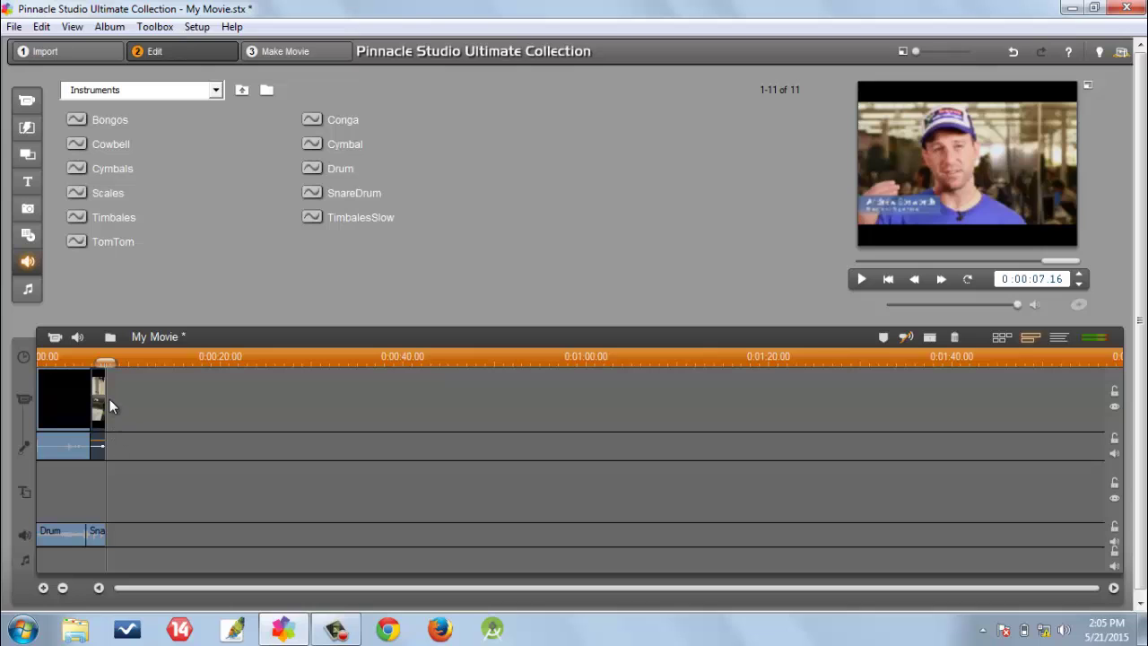
{"action": "left_click_drag", "start_coordinate": [107, 399], "coordinate": [151, 406]}
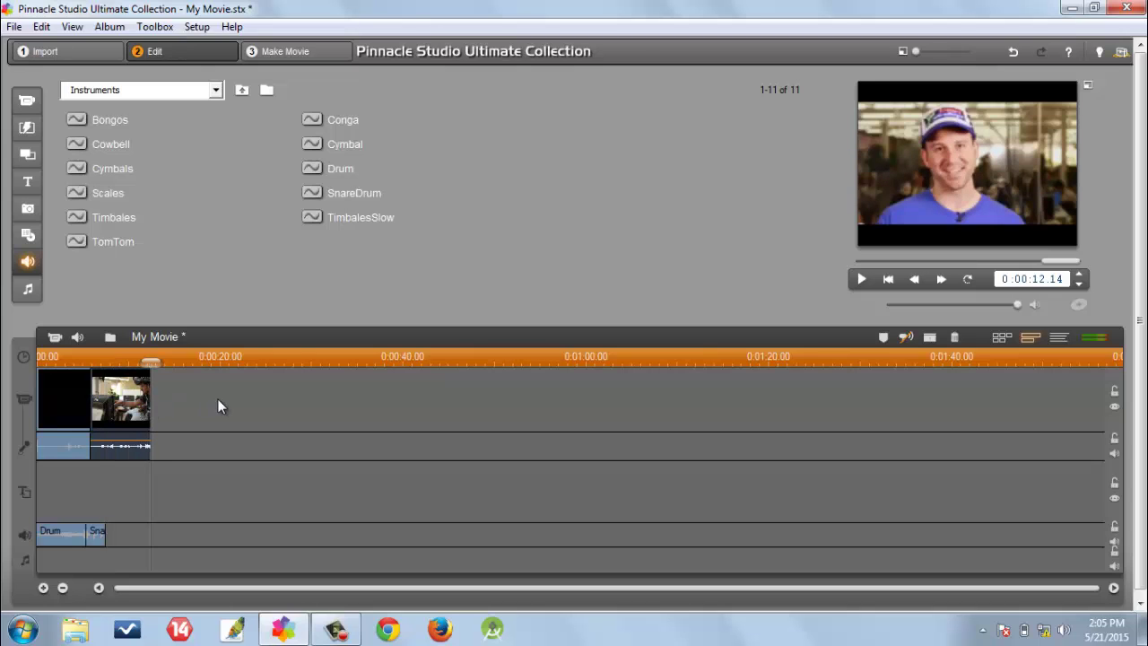
{"action": "key", "text": "ctrl+z"}
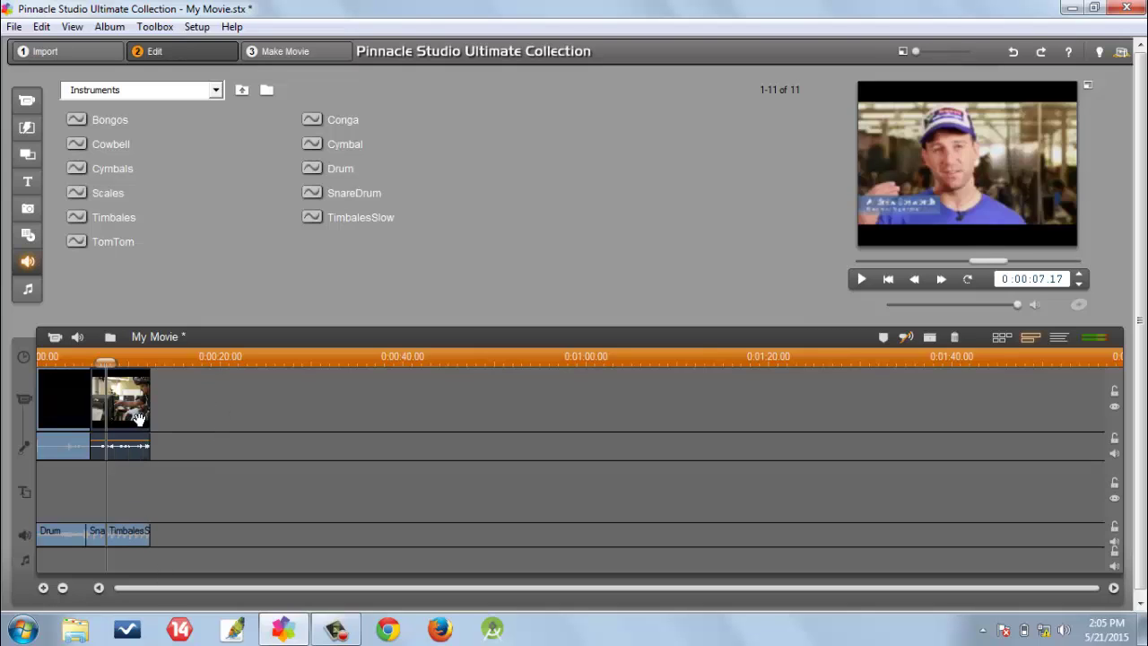
- Lock the sound effects track and trim the second video scene to the end of the SnareDrum clip
{"action": "left_click_drag", "start_coordinate": [105, 361], "coordinate": [109, 362]}
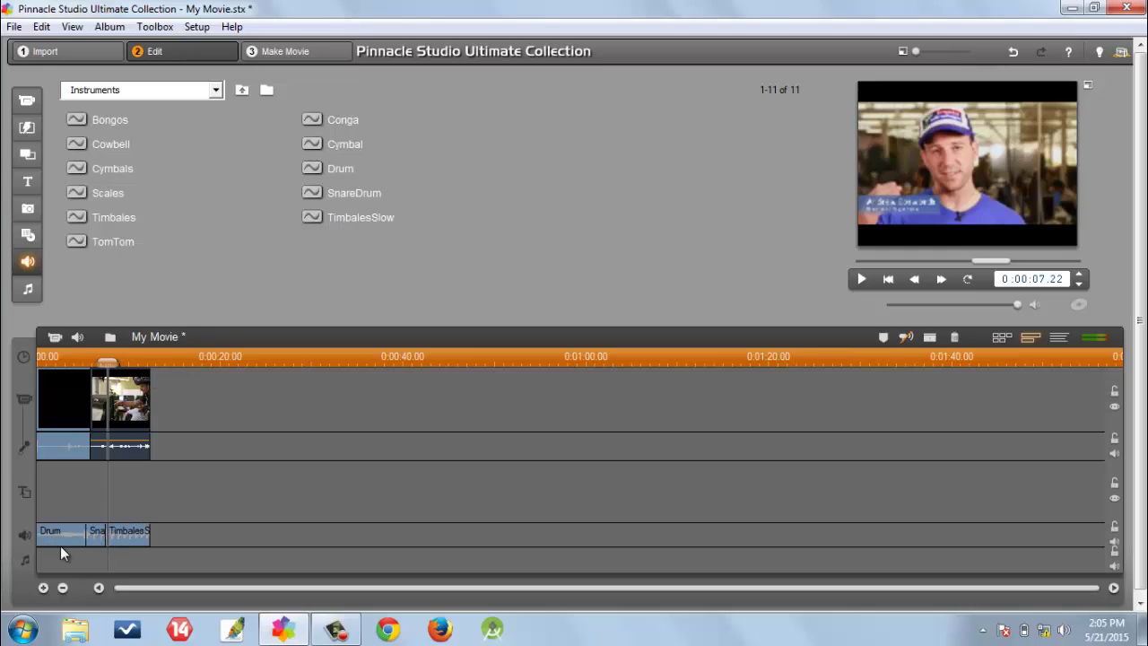
{"action": "left_click", "coordinate": [1113, 528]}
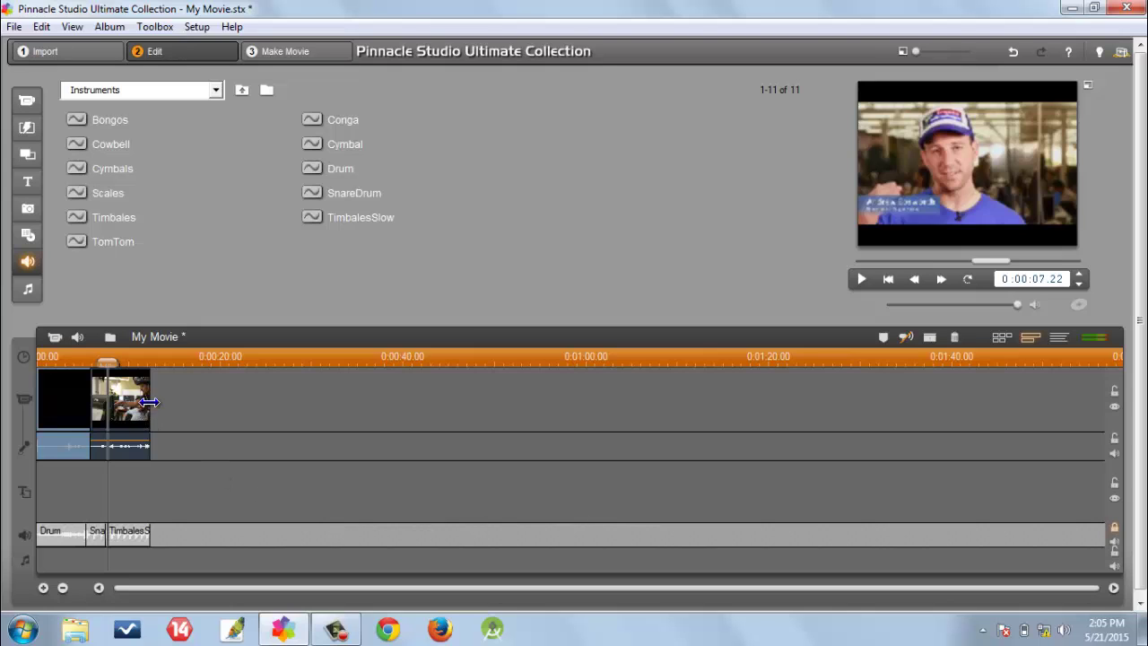
{"action": "left_click_drag", "start_coordinate": [149, 404], "coordinate": [105, 402]}
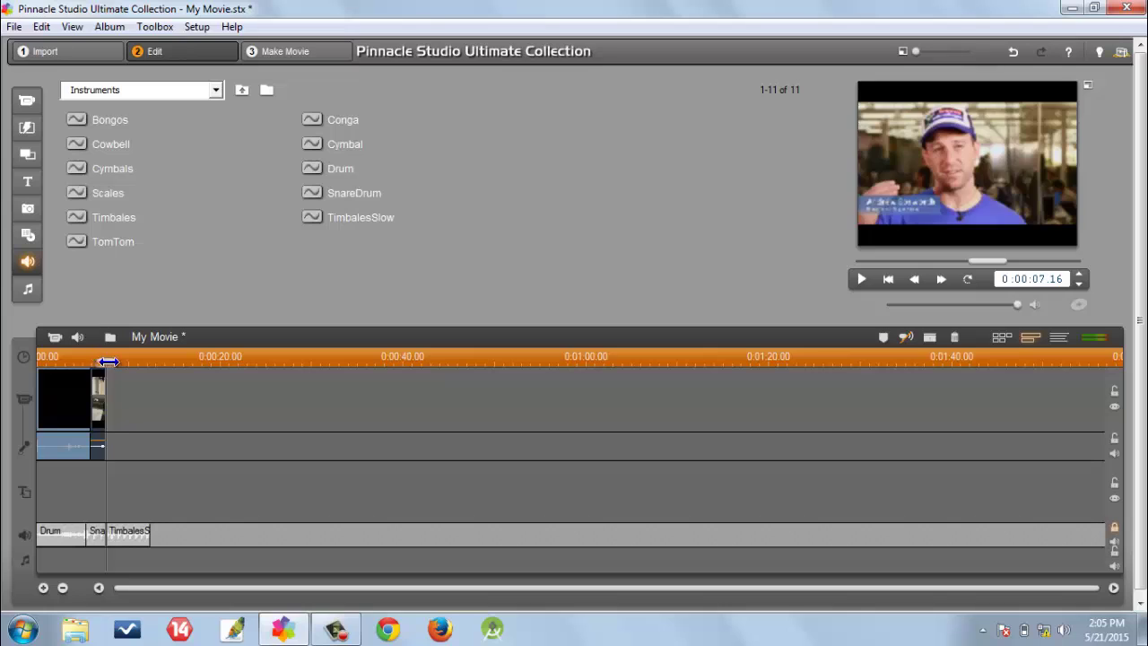
- Play the movie from the SnareDrum clip past the end of the video to check the part covered only by sound
{"action": "left_click_drag", "start_coordinate": [105, 361], "coordinate": [152, 362]}
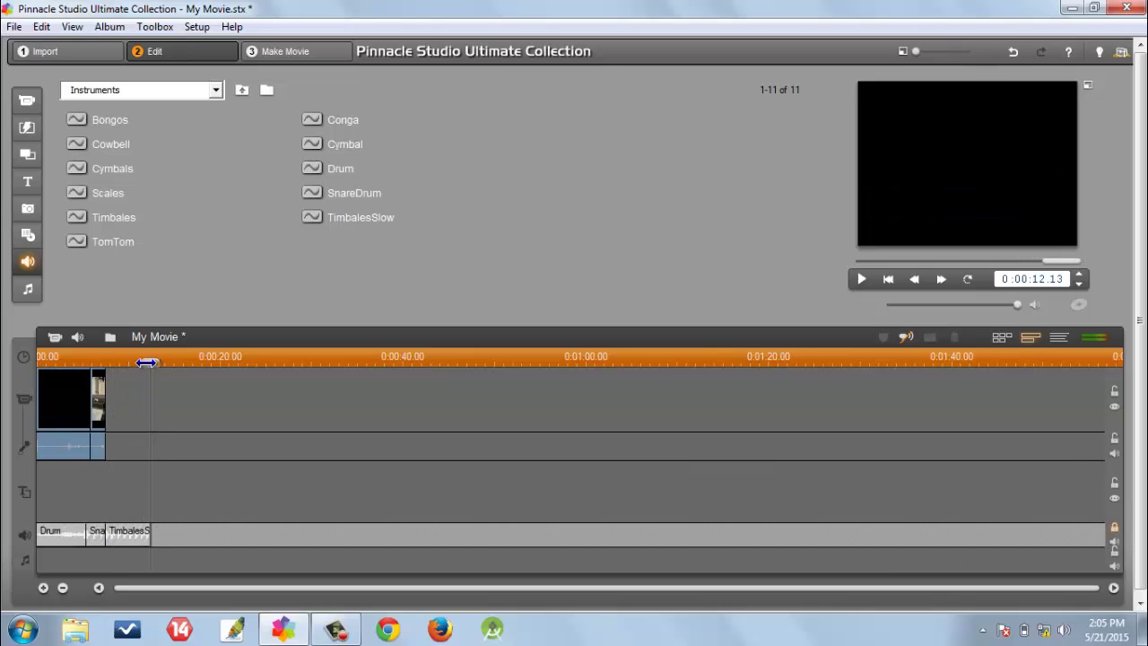
{"action": "left_click_drag", "start_coordinate": [150, 361], "coordinate": [97, 361]}
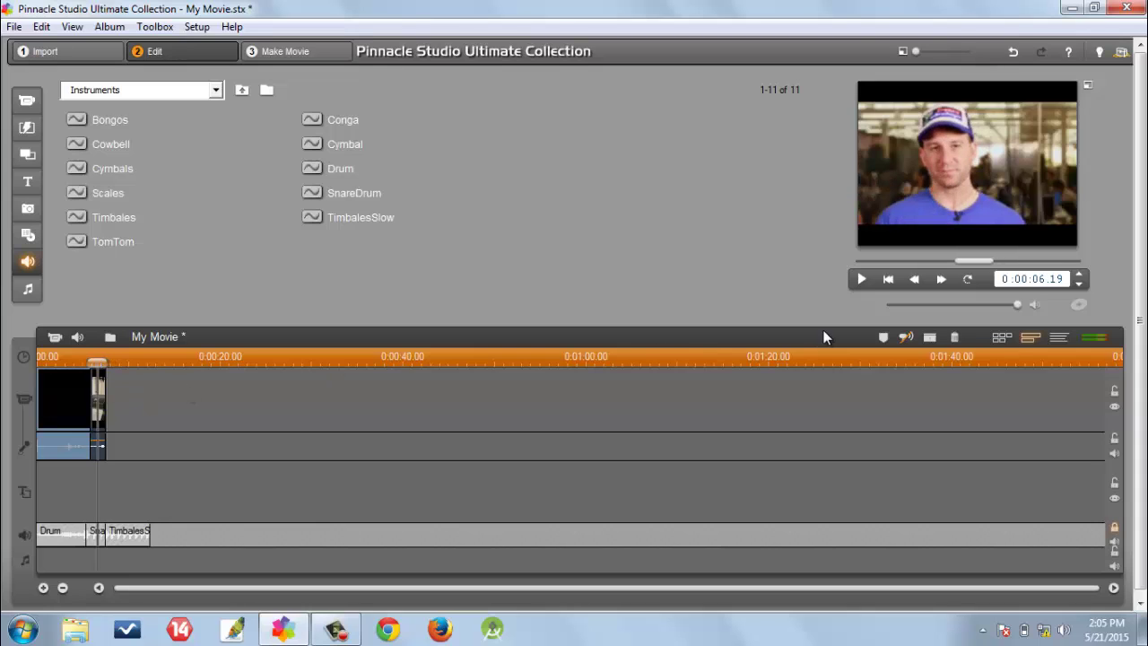
{"action": "left_click", "coordinate": [862, 279]}
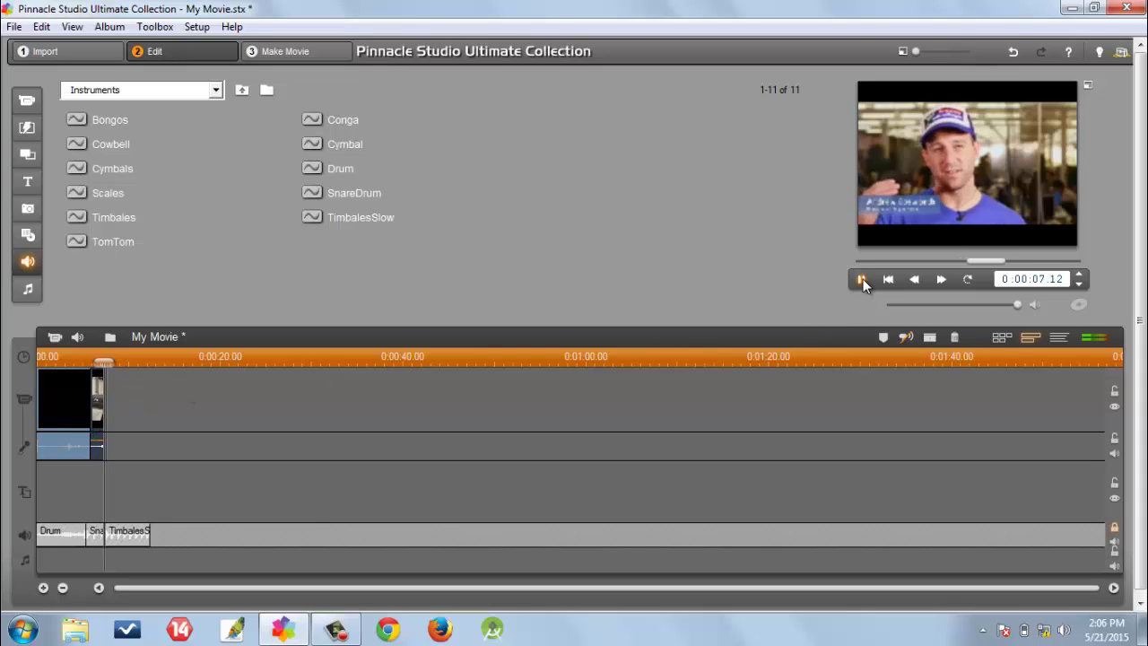
{"action": "left_click", "coordinate": [861, 279]}
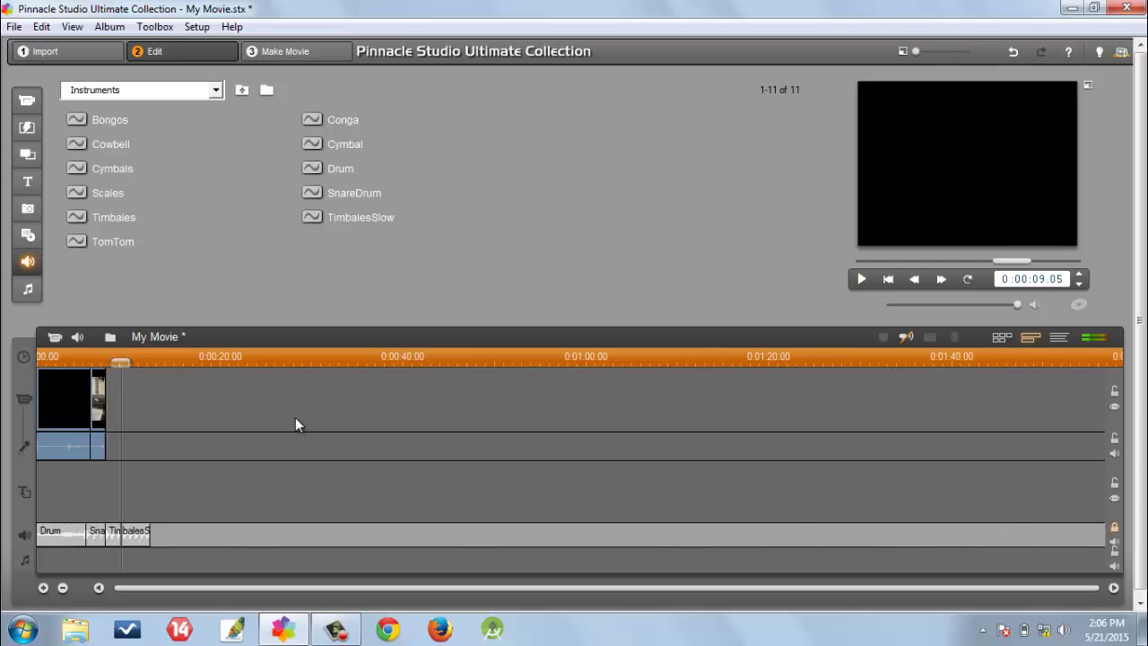
- Subdivide the FB Engineering Tactics.mp4 scene into 10-second scenes and place the eleventh one after the second scene on the video track
{"action": "left_click", "coordinate": [22, 101]}
{"action": "right_click", "coordinate": [90, 135]}
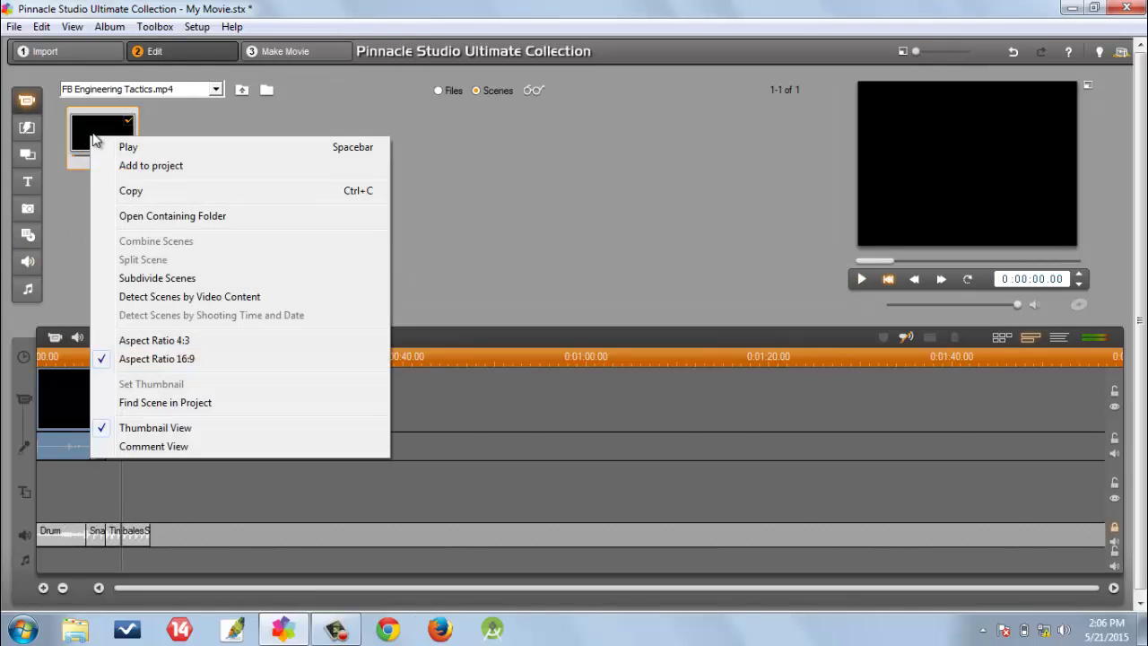
{"action": "left_click", "coordinate": [139, 282]}
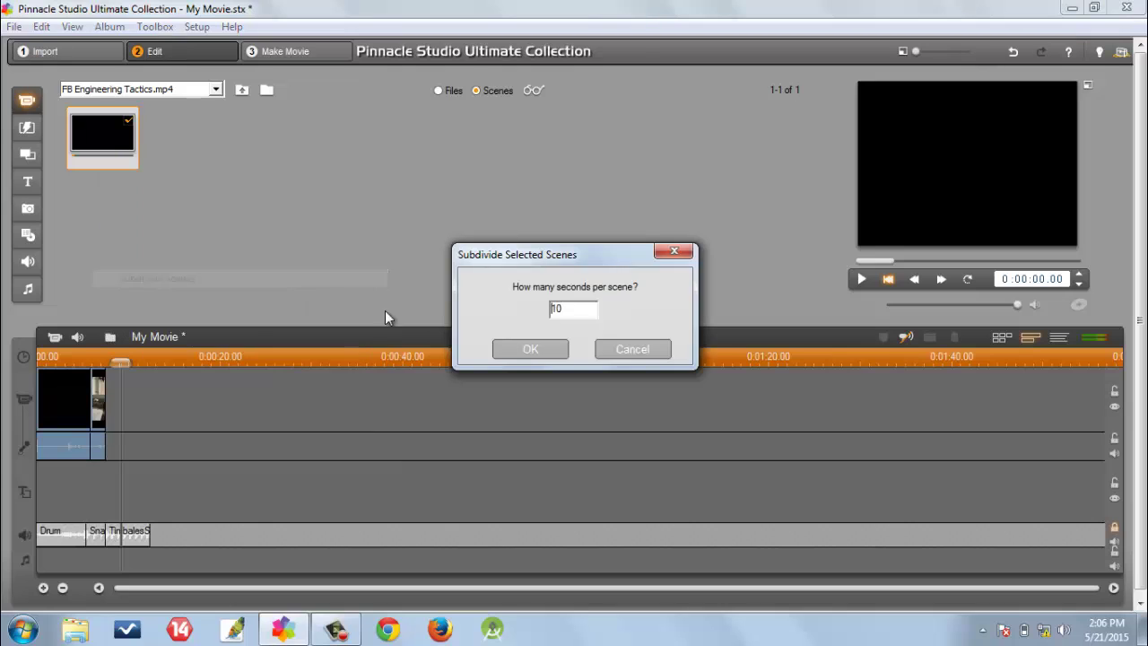
{"action": "left_click", "coordinate": [523, 355]}
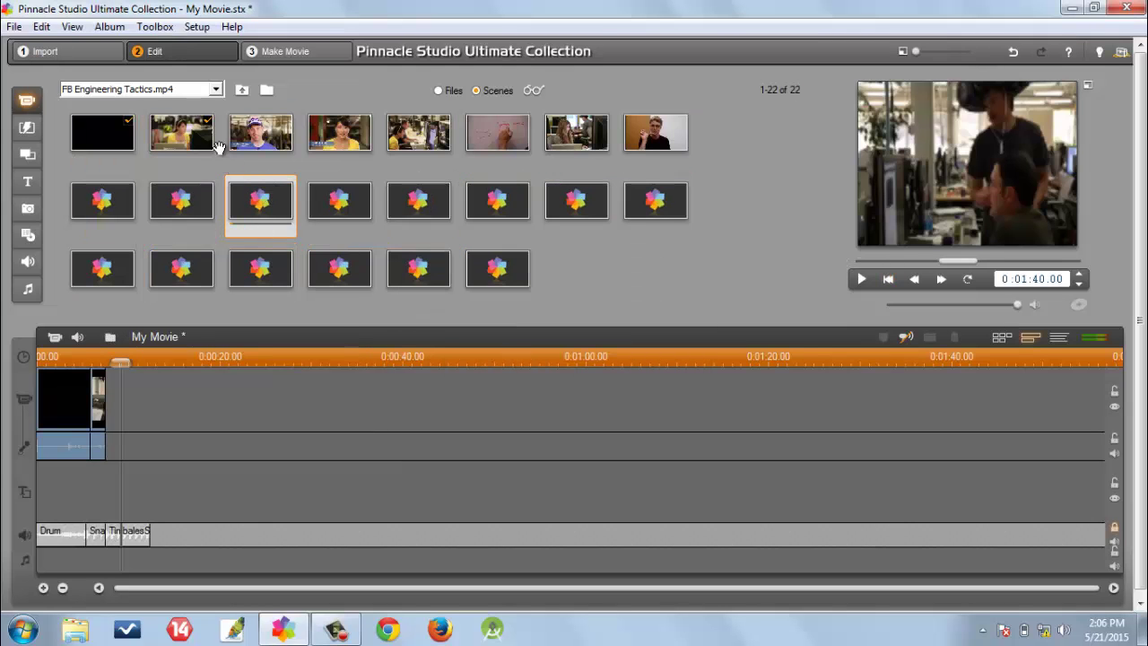
{"action": "left_click_drag", "start_coordinate": [266, 219], "coordinate": [108, 409]}
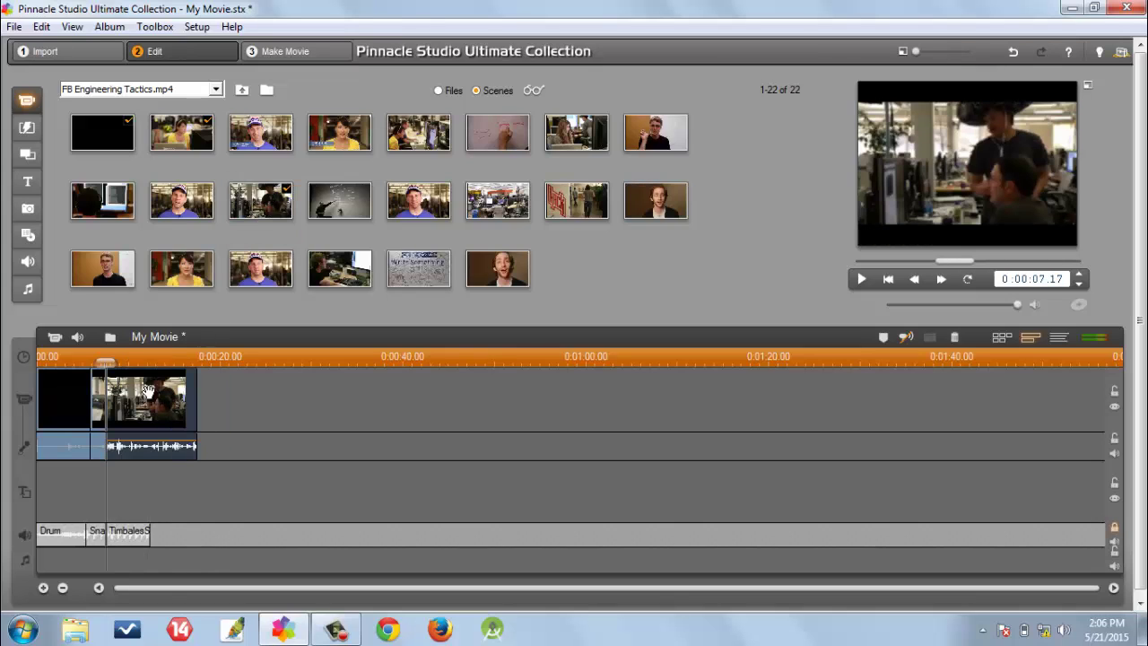
- Split the added scene at 0:00:12.10, where TimbalesSlow ends, and delete the part after the split
{"action": "left_click_drag", "start_coordinate": [111, 360], "coordinate": [153, 363]}
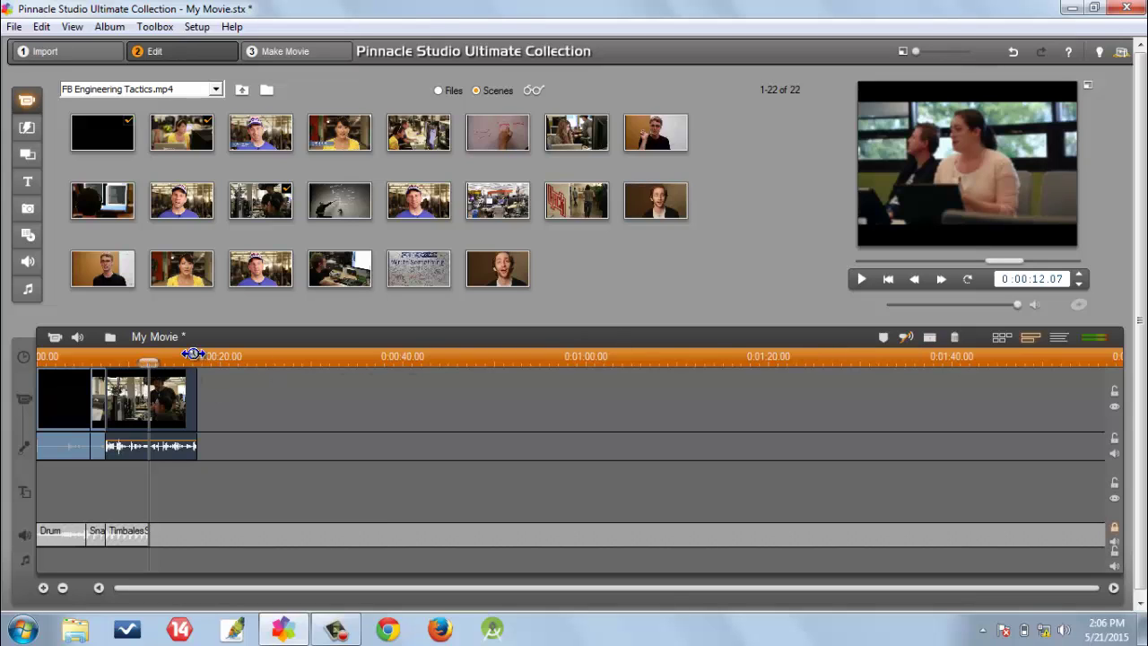
{"action": "left_click_drag", "start_coordinate": [149, 359], "coordinate": [149, 359]}
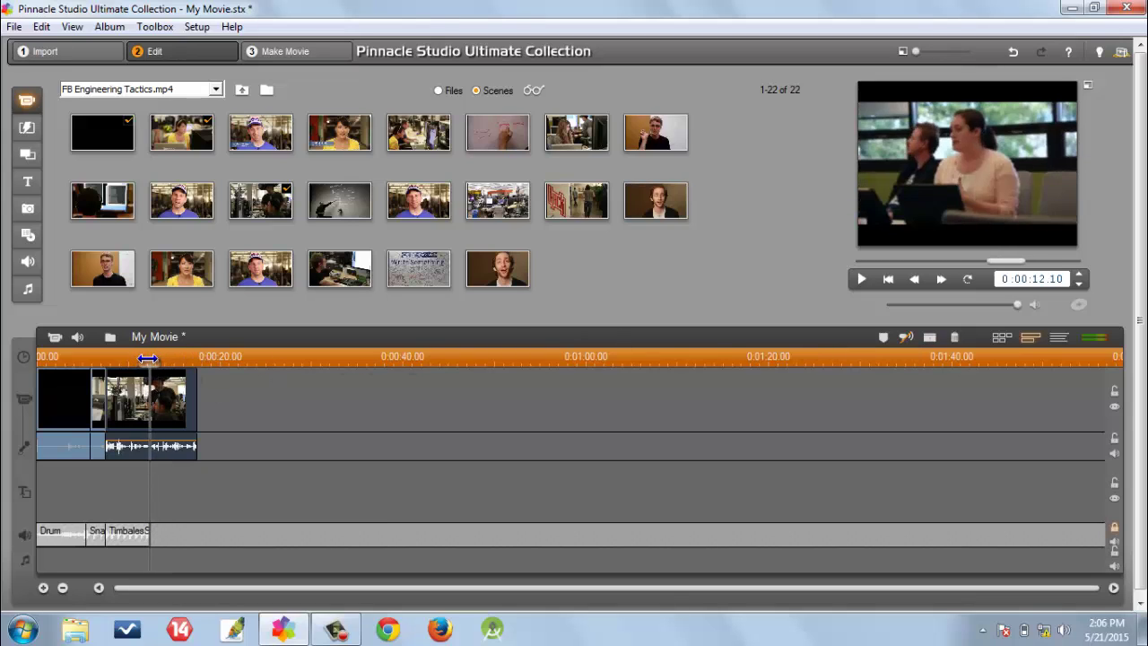
{"action": "left_click", "coordinate": [931, 339]}
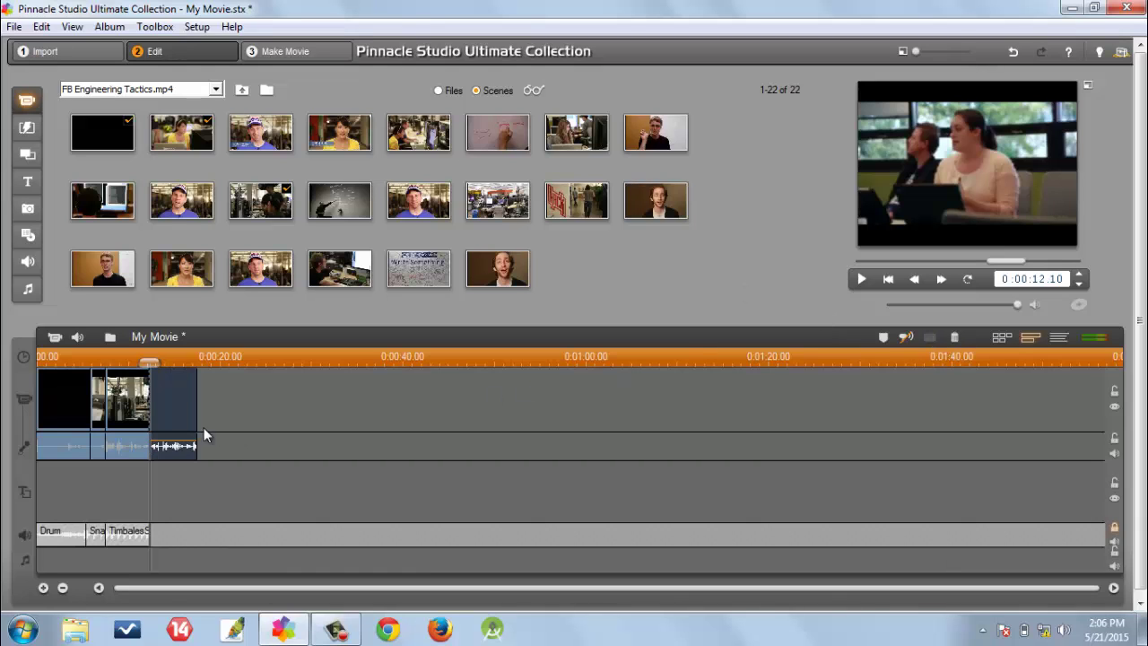
{"action": "right_click", "coordinate": [174, 400]}
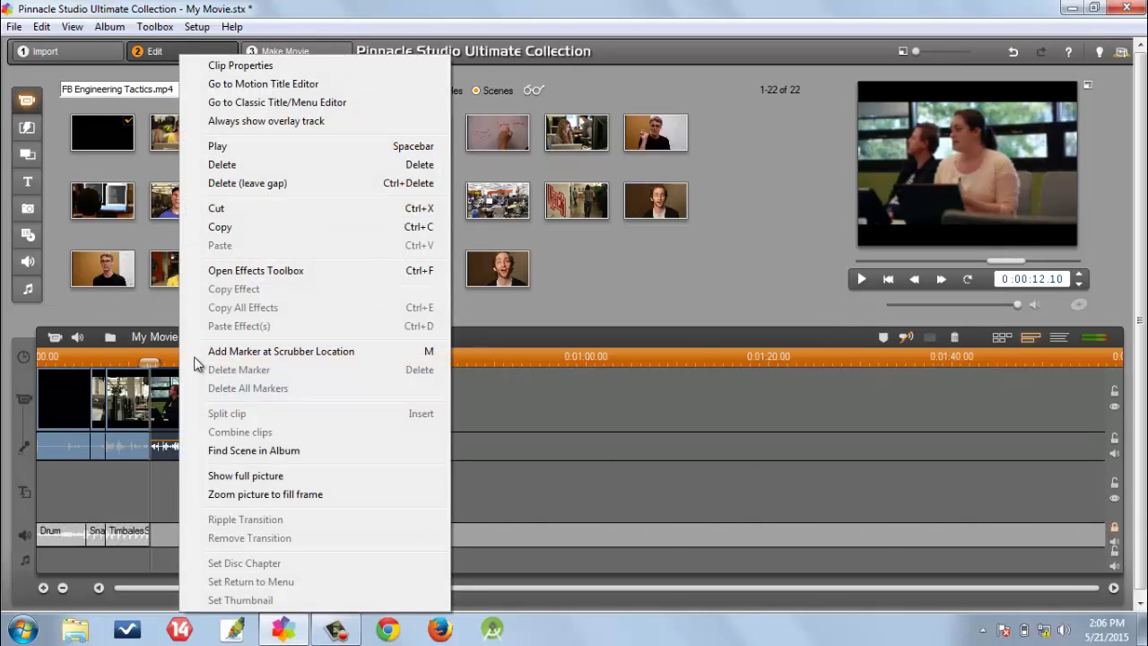
{"action": "left_click", "coordinate": [223, 165]}
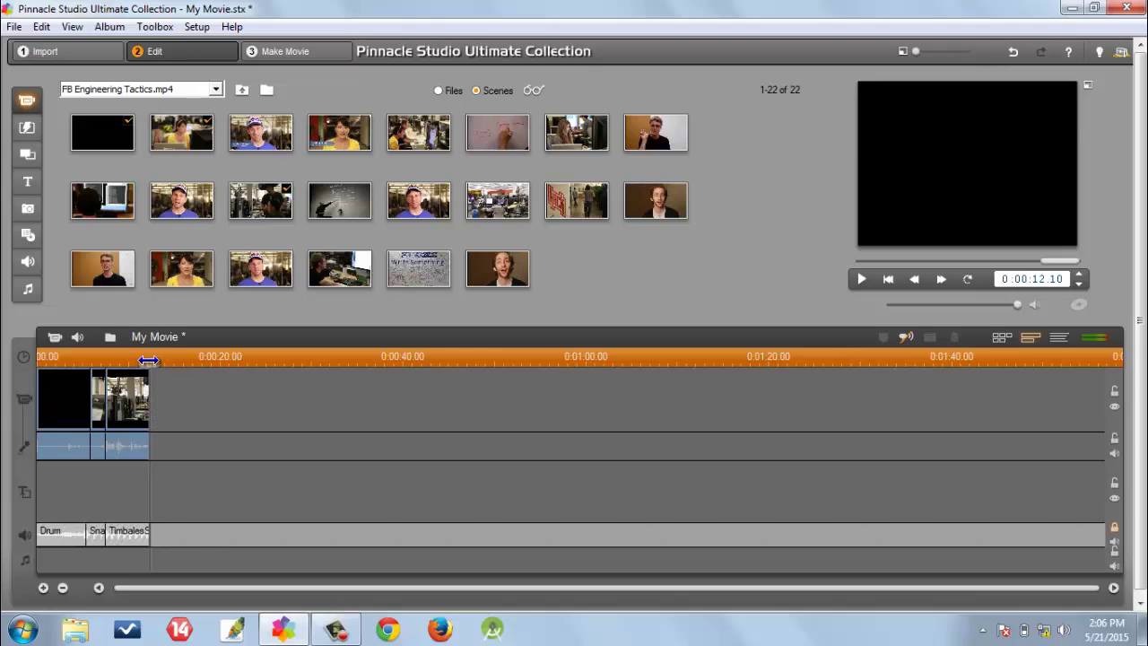
- Place the second of the 2D Transitions at the end of the last video scene
{"action": "left_click", "coordinate": [128, 421]}
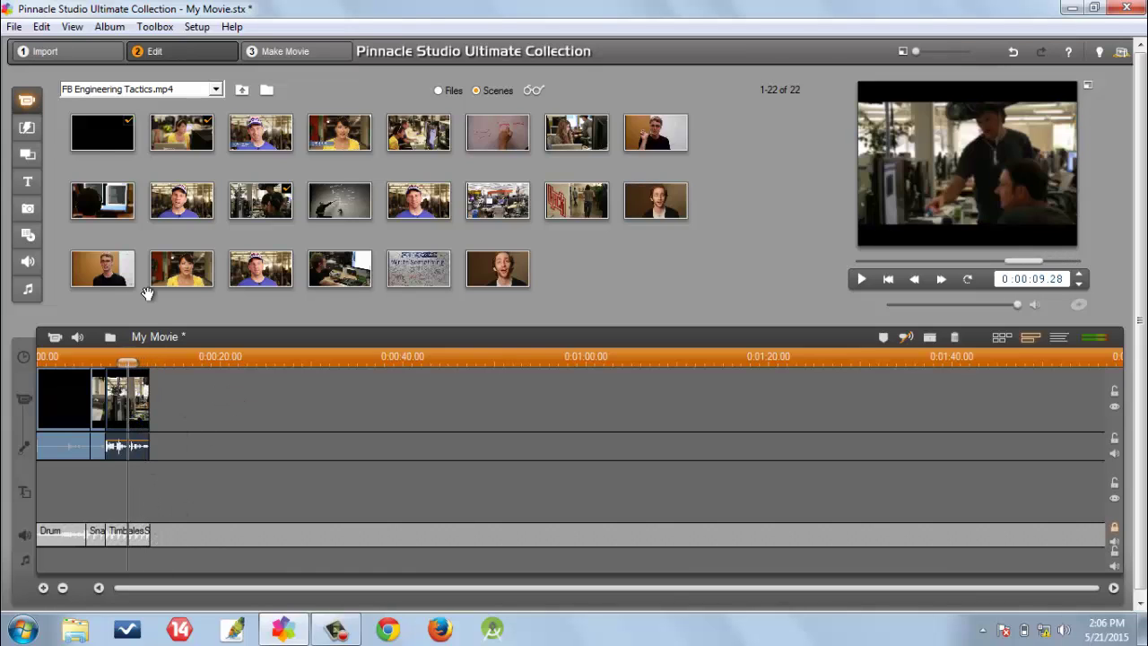
{"action": "left_click", "coordinate": [27, 128]}
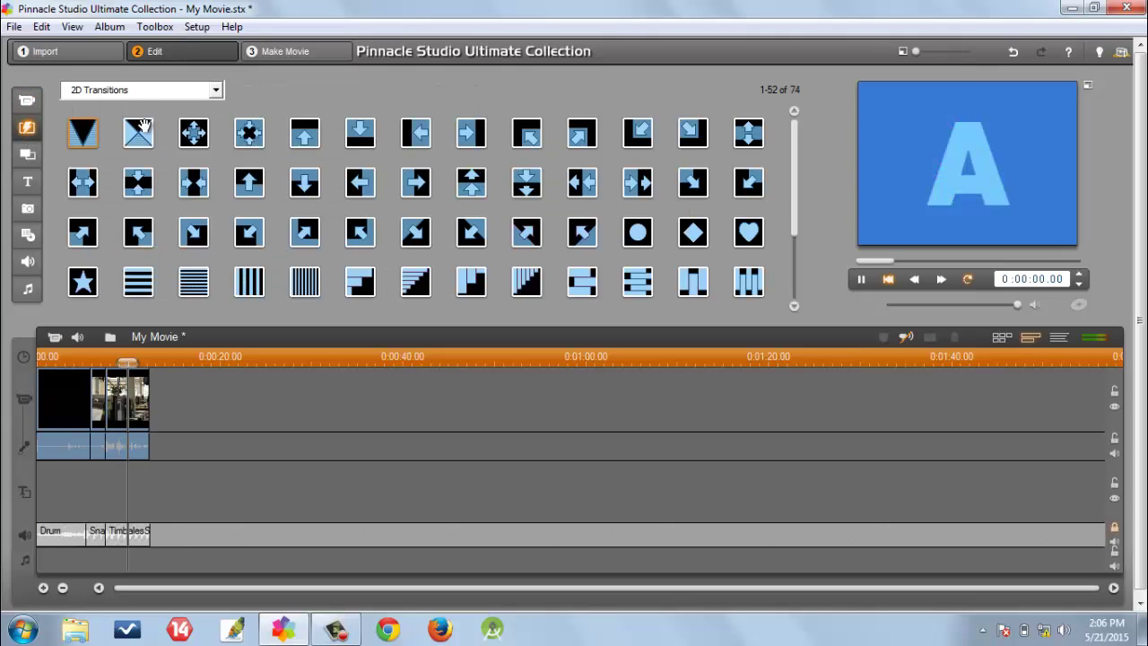
{"action": "left_click_drag", "start_coordinate": [88, 131], "coordinate": [167, 396]}
{"action": "left_click_drag", "start_coordinate": [151, 134], "coordinate": [142, 400]}
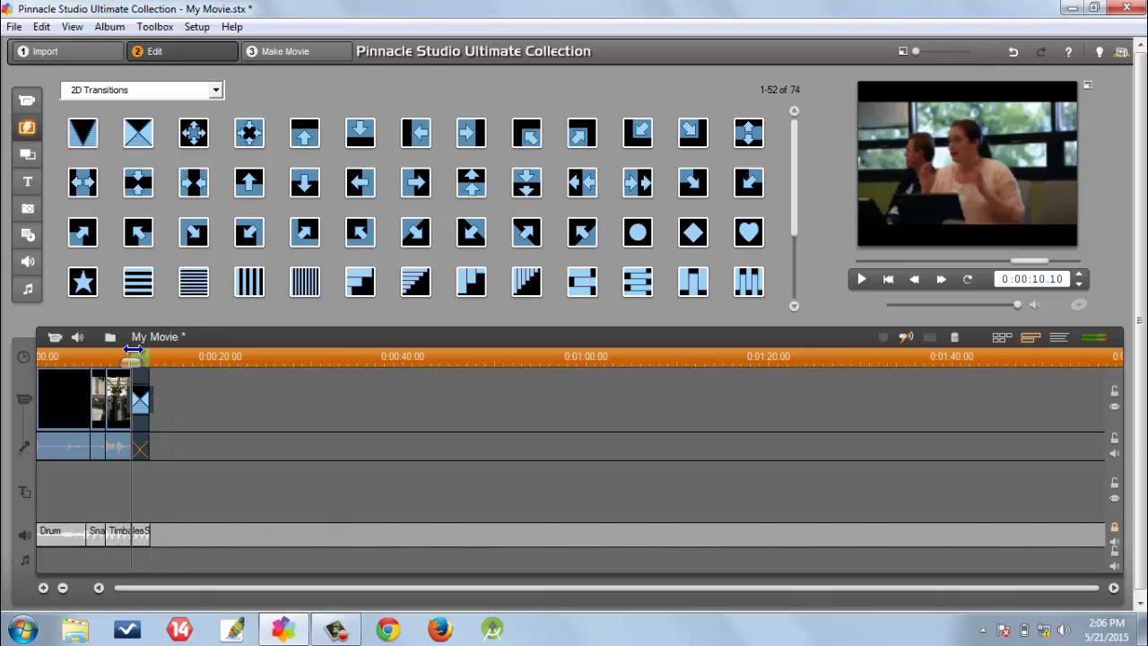
- Play the movie from 0:00:09.00 to preview the closing transition along with the TimbalesSlow sound
{"action": "left_click", "coordinate": [122, 353]}
{"action": "left_click_drag", "start_coordinate": [122, 352], "coordinate": [119, 353]}
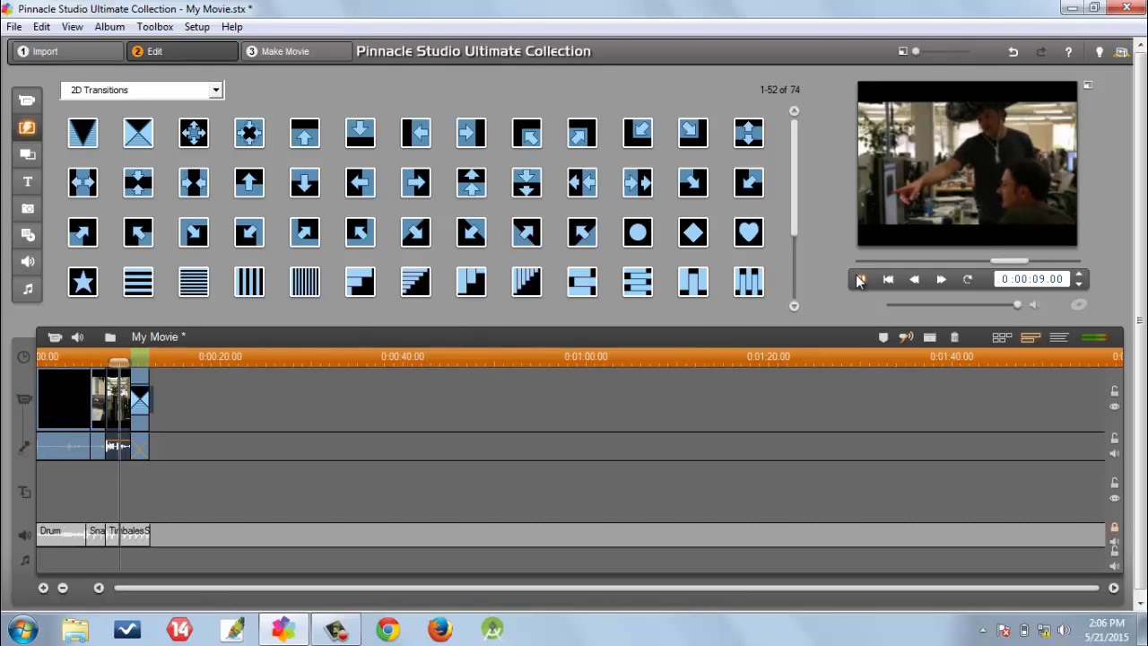
{"action": "left_click", "coordinate": [859, 280]}
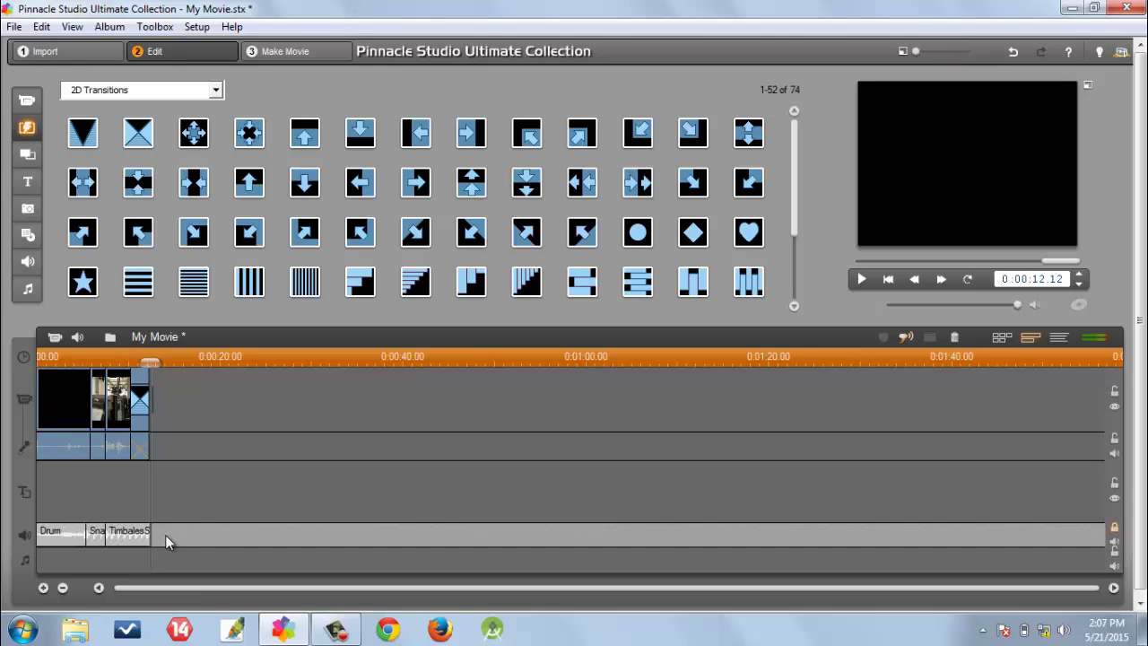
- Return the playhead to the start of the movie and preview a design from the Standard Titles
{"action": "left_click_drag", "start_coordinate": [150, 359], "coordinate": [39, 358]}
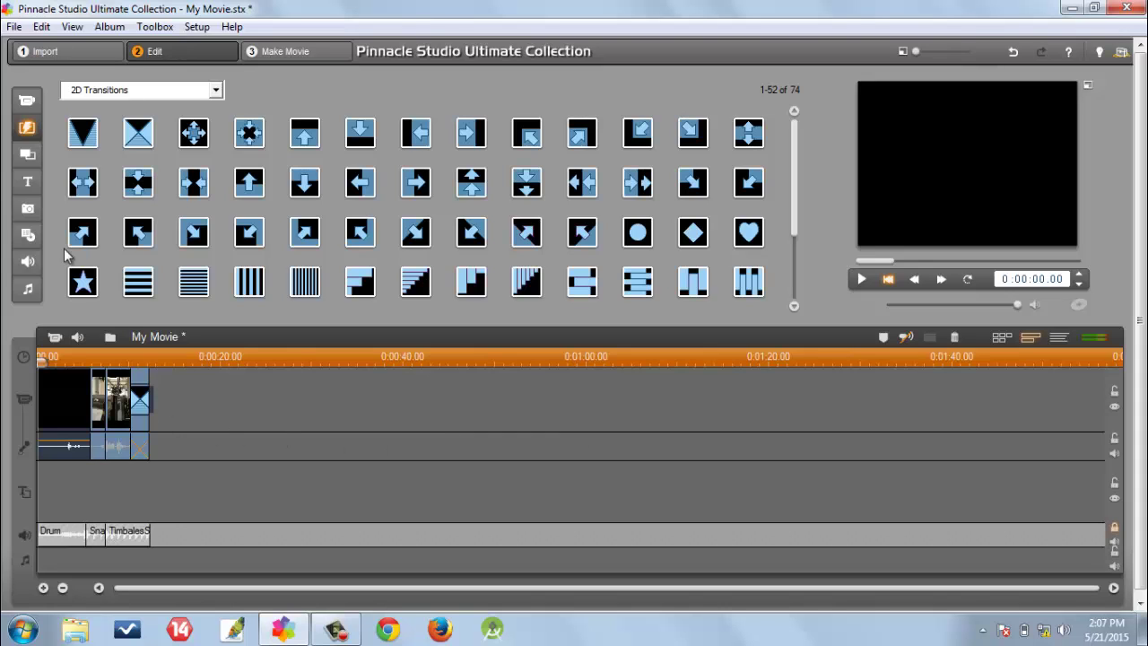
{"action": "left_click", "coordinate": [27, 181]}
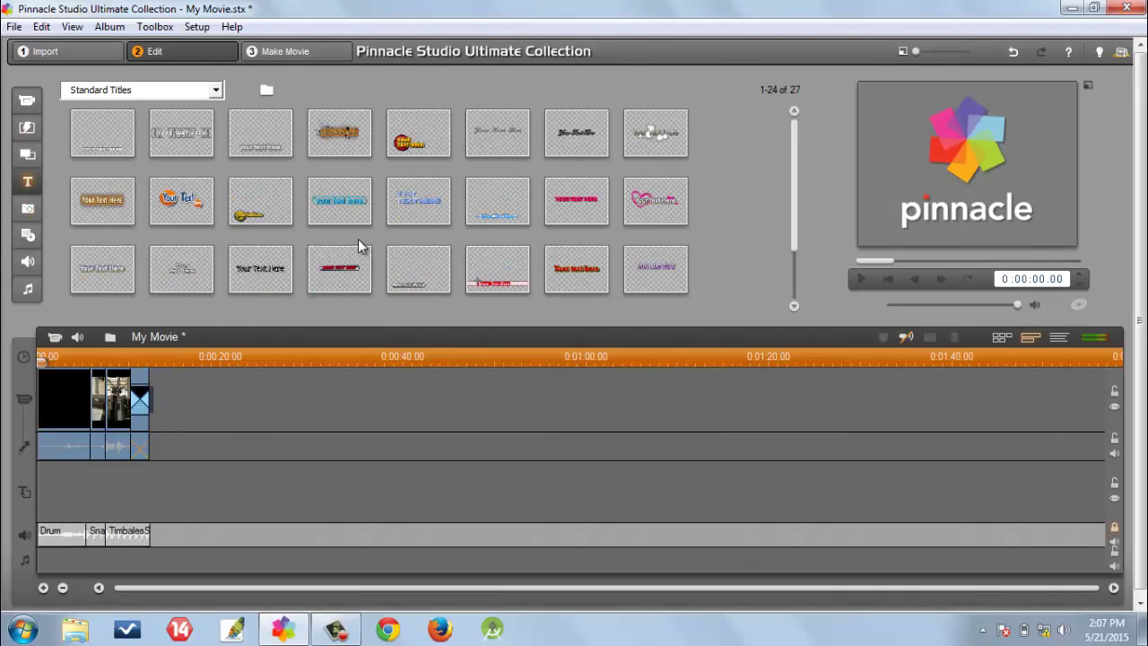
{"action": "left_click", "coordinate": [269, 139]}
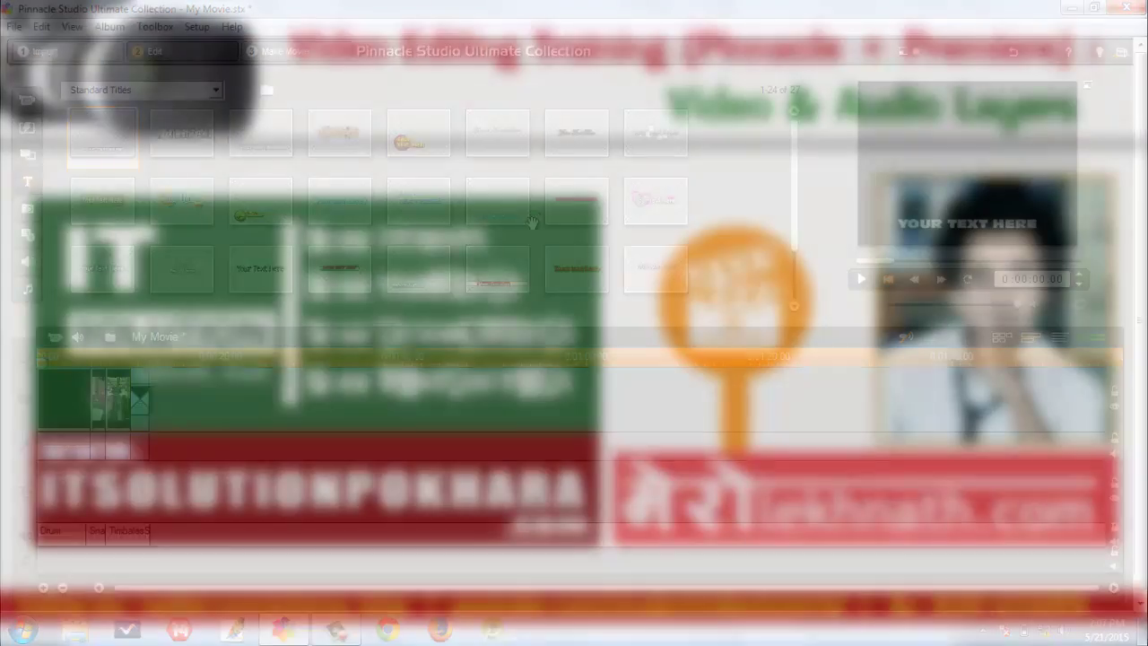